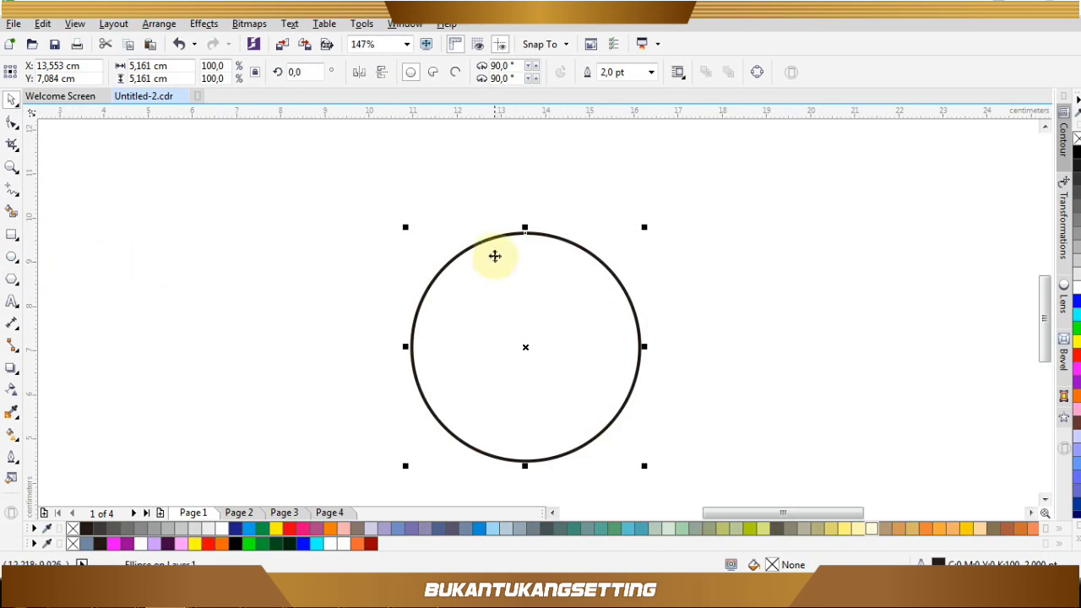
- Draw a small circle about 1.64 cm in diameter straddling the upper edge of the large circle
{"action": "left_click", "coordinate": [11, 257]}
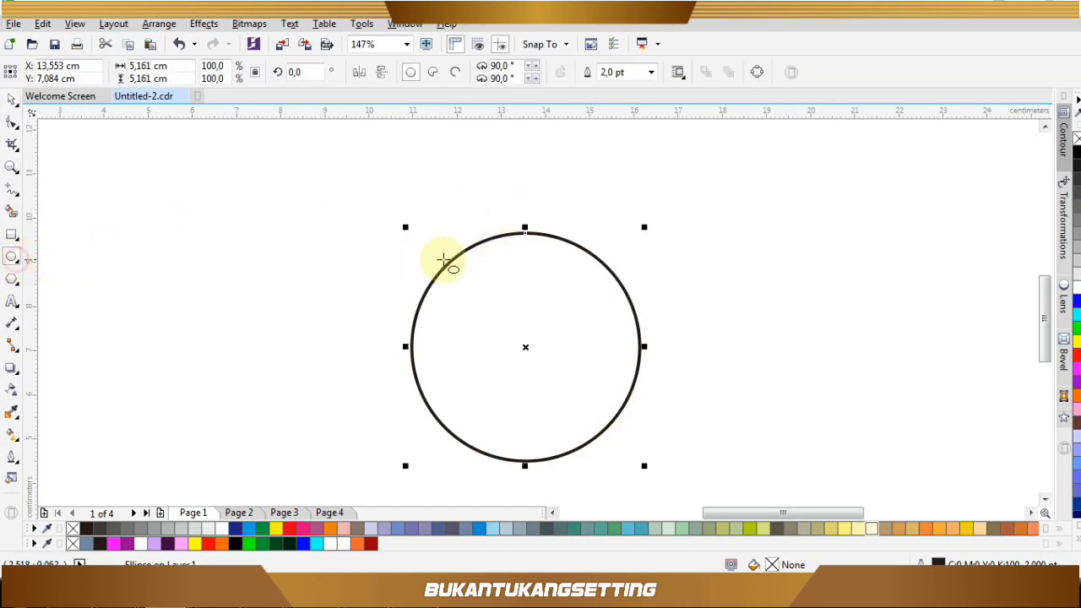
{"action": "left_click_drag", "start_coordinate": [490, 206], "coordinate": [562, 272]}
{"action": "key", "text": "space"}
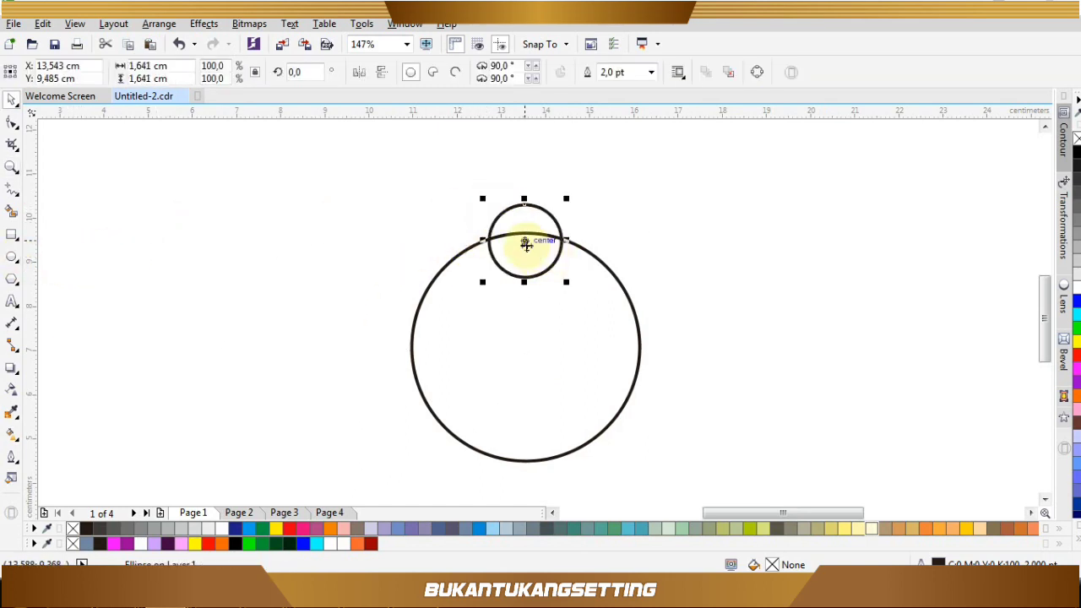
{"action": "left_click_drag", "start_coordinate": [528, 233], "coordinate": [530, 233]}
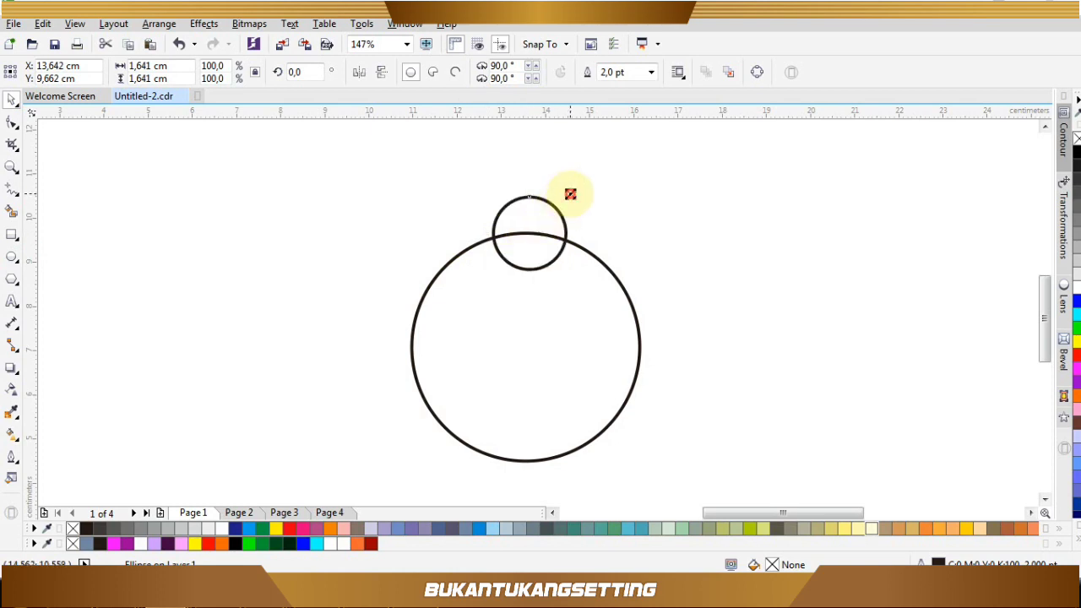
- Add a concentric inner circle about 0.67 cm wide to the small circle and cut it out to form a hanger ring
{"action": "key", "text": "F2"}
{"action": "left_click_drag", "start_coordinate": [449, 174], "coordinate": [675, 349]}
{"action": "left_click_drag", "start_coordinate": [537, 182], "coordinate": [570, 207]}
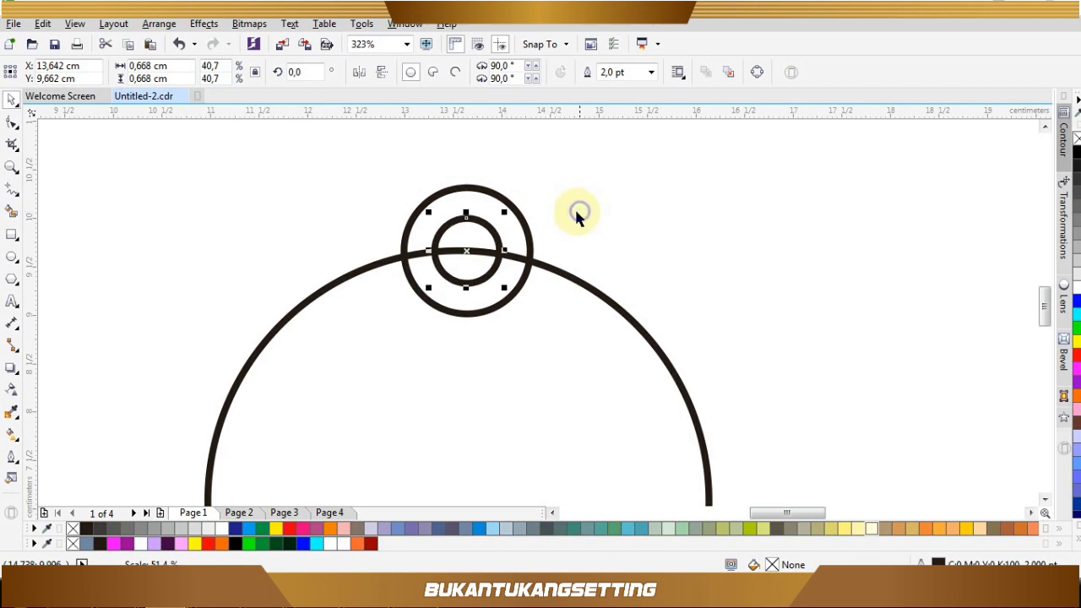
{"action": "left_click", "coordinate": [492, 187], "text": "shift"}
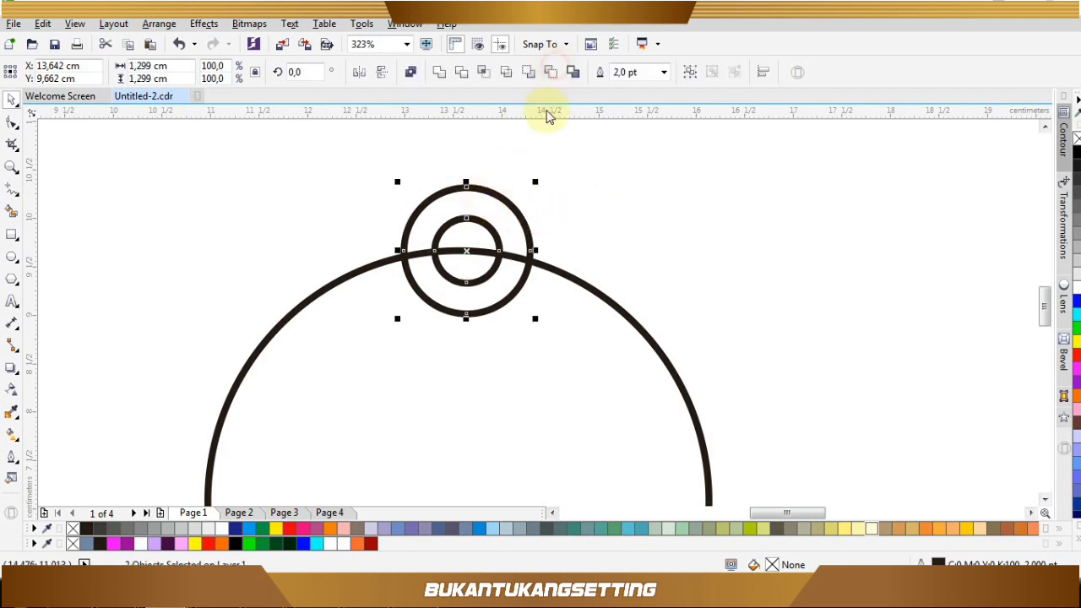
- Trim the hanger ring with the large circle, removing the part that overlaps the ball
{"action": "key", "text": "F3"}
{"action": "key", "text": "F2"}
{"action": "left_click_drag", "start_coordinate": [355, 171], "coordinate": [730, 451]}
{"action": "left_click", "coordinate": [718, 208]}
{"action": "left_click", "coordinate": [549, 218]}
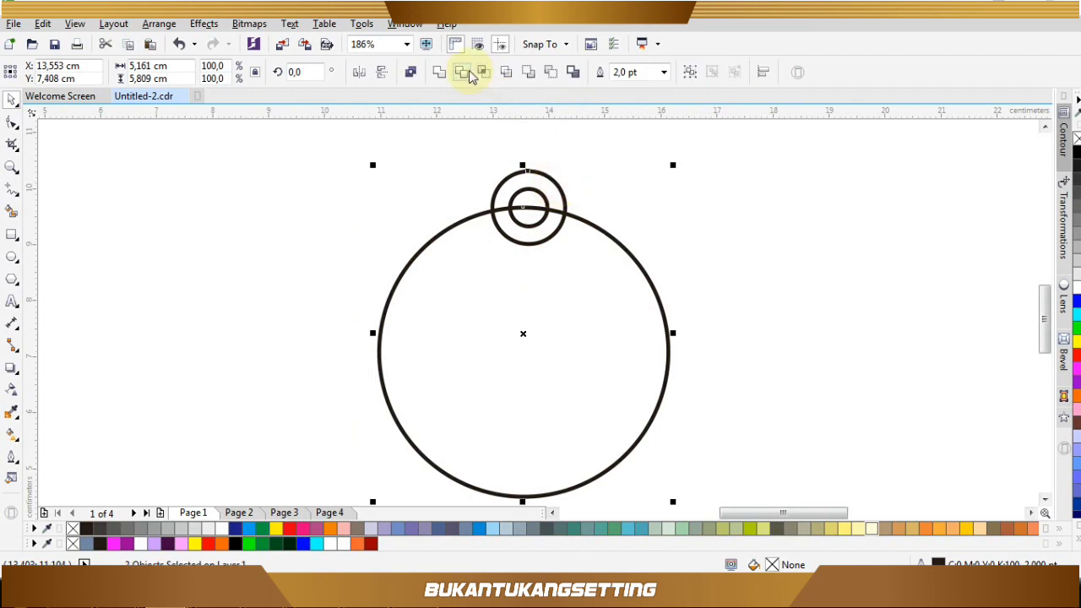
{"action": "left_click", "coordinate": [469, 73]}
{"action": "left_click", "coordinate": [635, 177]}
- Duplicate the large circle about 1 cm right and 0.67 cm up, and intersect the copy with the original circle
{"action": "key", "text": "F4"}
{"action": "left_click_drag", "start_coordinate": [565, 366], "coordinate": [618, 326]}
{"action": "left_click", "coordinate": [411, 381], "text": "shift"}
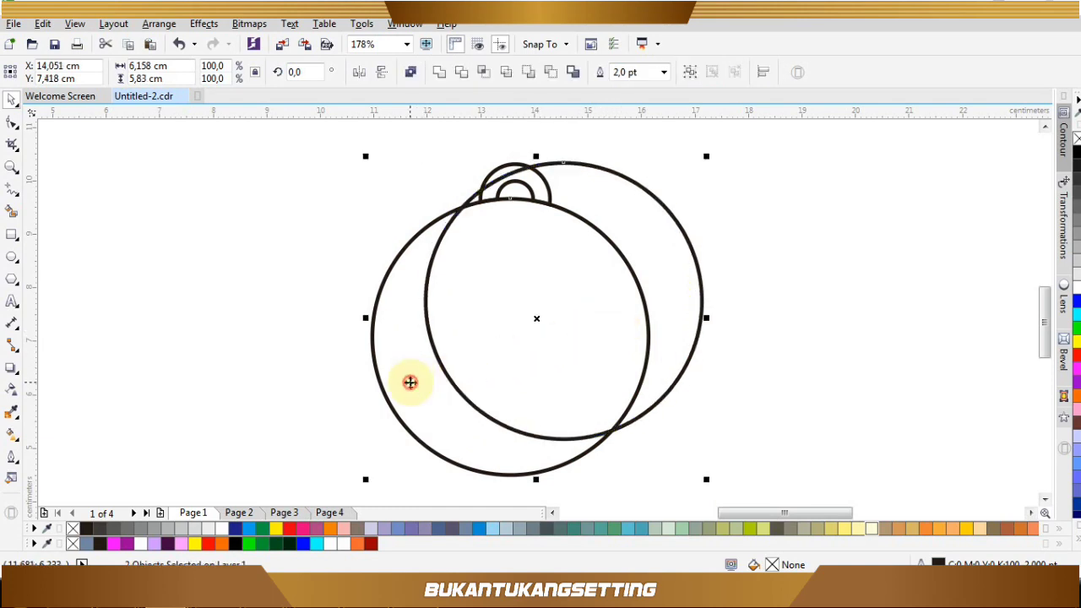
{"action": "left_click", "coordinate": [484, 73]}
- Delete the offset duplicate circle, keeping only the intersection shape inside the ball
{"action": "left_click", "coordinate": [637, 219]}
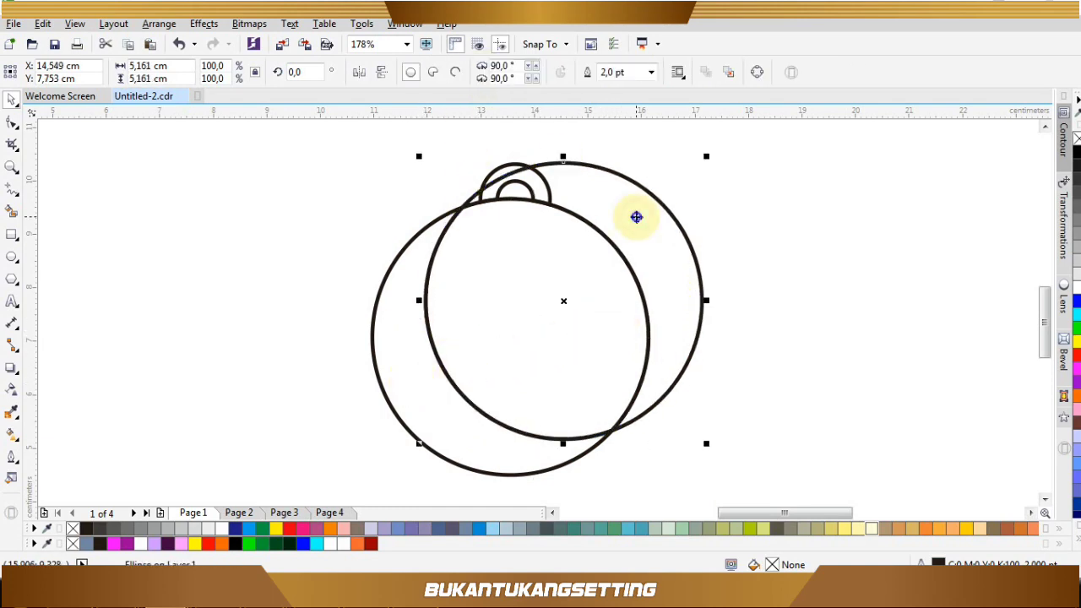
{"action": "right_click", "coordinate": [637, 218]}
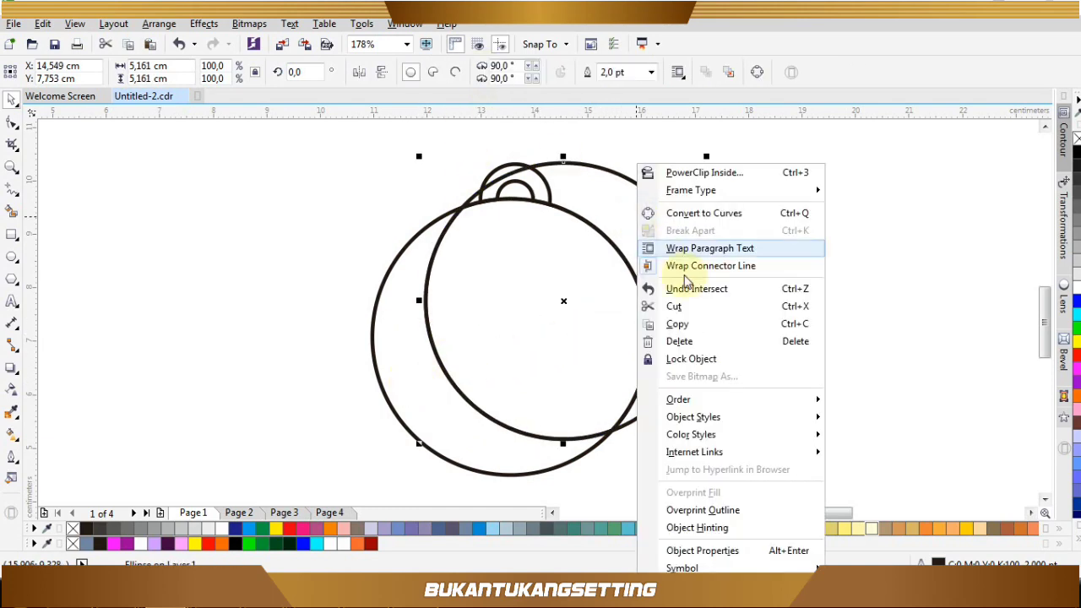
{"action": "left_click", "coordinate": [696, 346]}
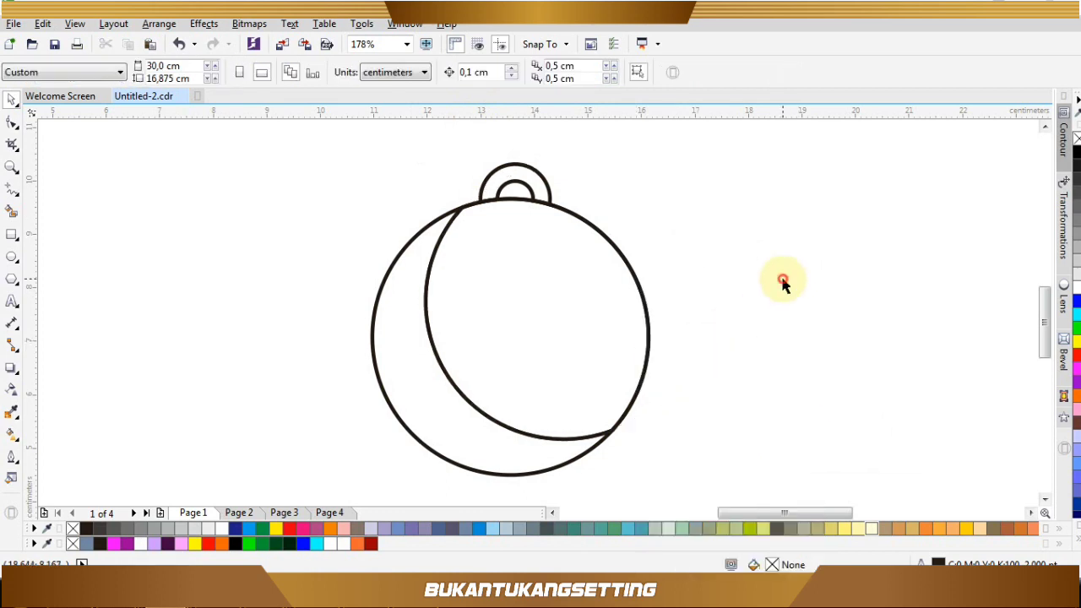
- Fill the intersection shape inside the ball with magenta
{"action": "left_click", "coordinate": [581, 293]}
{"action": "left_click", "coordinate": [695, 280]}
{"action": "left_click", "coordinate": [655, 304]}
{"action": "left_click", "coordinate": [602, 317]}
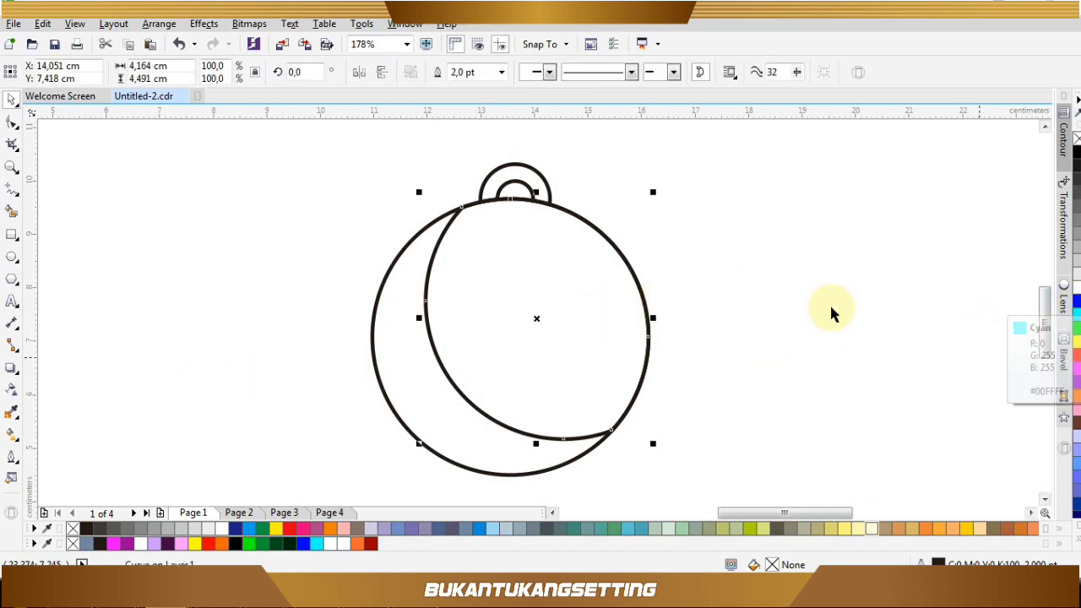
{"action": "left_click", "coordinate": [1076, 543]}
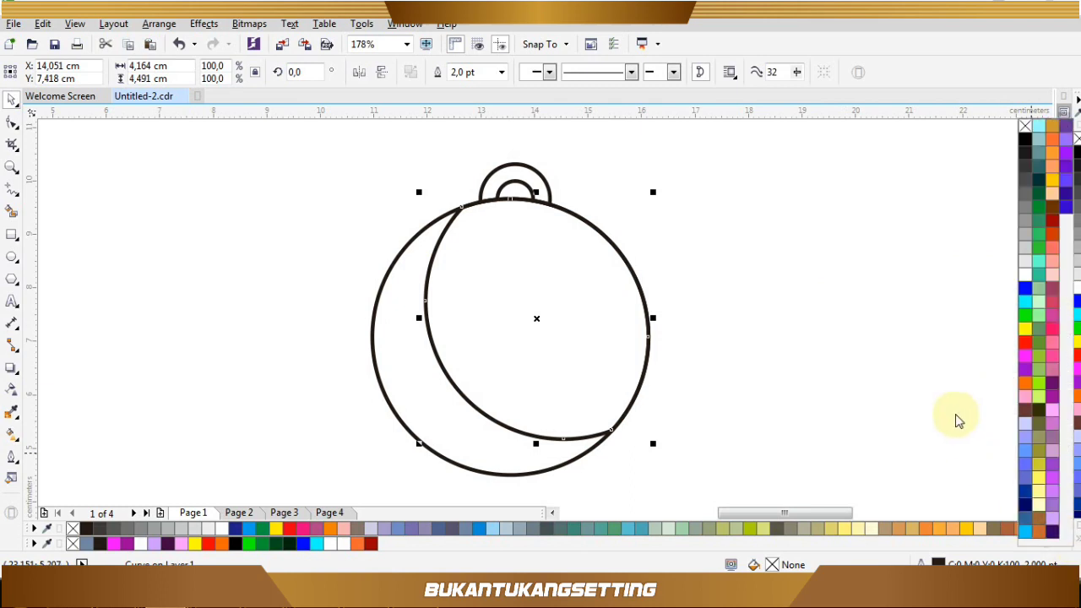
{"action": "left_click", "coordinate": [1065, 369]}
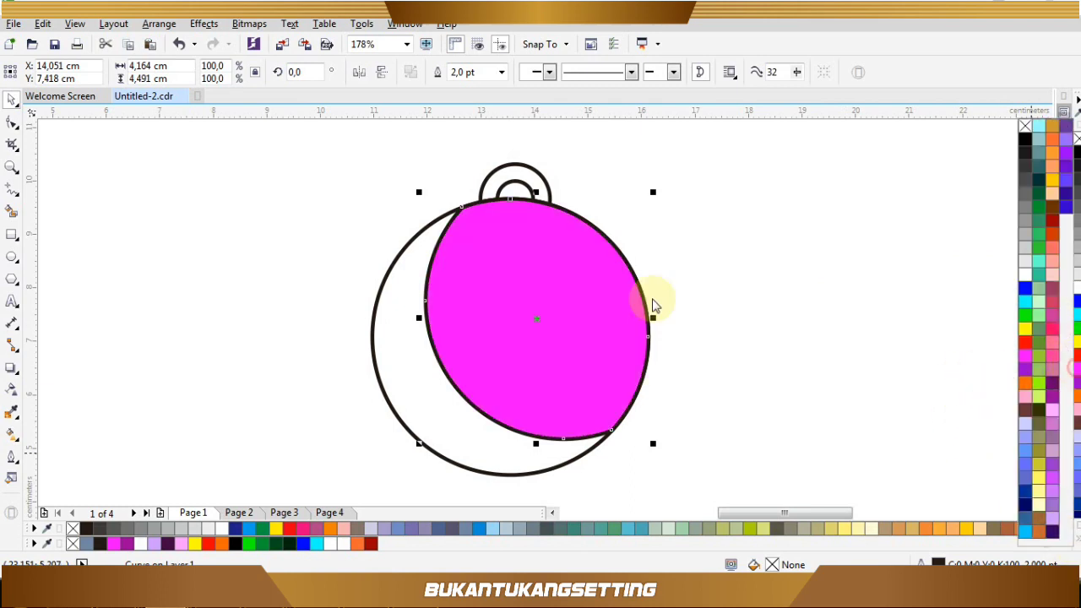
- Fill the large circle with Deep Violet and remove its outline
{"action": "left_click", "coordinate": [402, 387]}
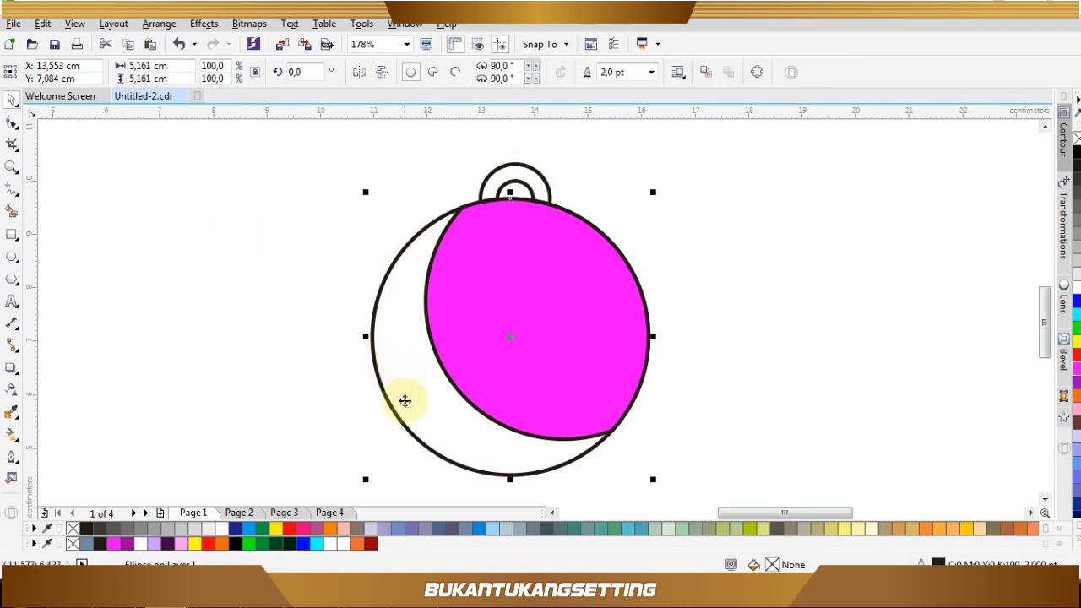
{"action": "left_click", "coordinate": [125, 545]}
{"action": "right_click", "coordinate": [74, 529]}
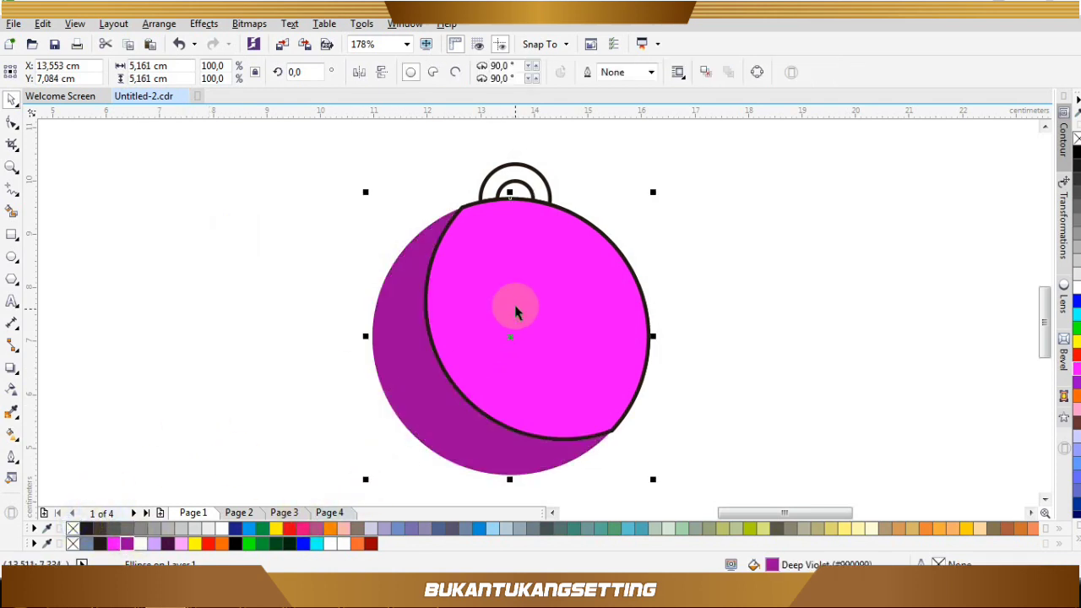
- Remove the outline from the magenta intersection shape
{"action": "left_click", "coordinate": [514, 307]}
{"action": "right_click", "coordinate": [1076, 138]}
{"action": "left_click", "coordinate": [697, 257]}
- Apply a diagonal linear fountain fill to the large circle, running from Deep Violet at the upper left to #2E022E at the lower right
{"action": "left_click", "coordinate": [497, 255]}
{"action": "key", "text": "z"}
{"action": "left_click_drag", "start_coordinate": [325, 166], "coordinate": [718, 543]}
{"action": "key", "text": "space"}
{"action": "left_click", "coordinate": [738, 468]}
{"action": "left_click", "coordinate": [479, 399]}
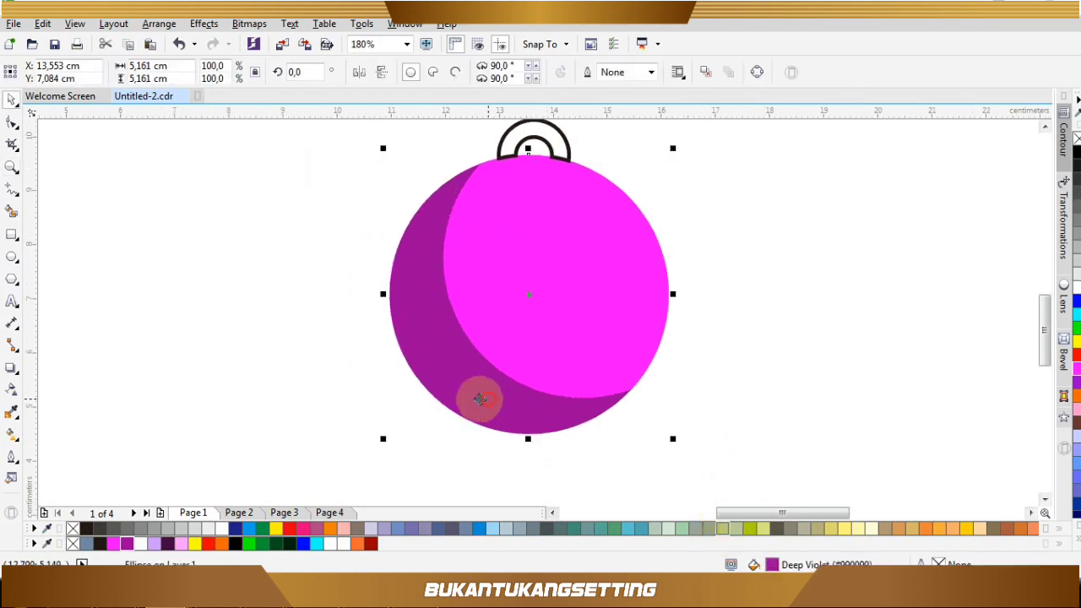
{"action": "left_click", "coordinate": [11, 425]}
{"action": "left_click_drag", "start_coordinate": [400, 275], "coordinate": [624, 441]}
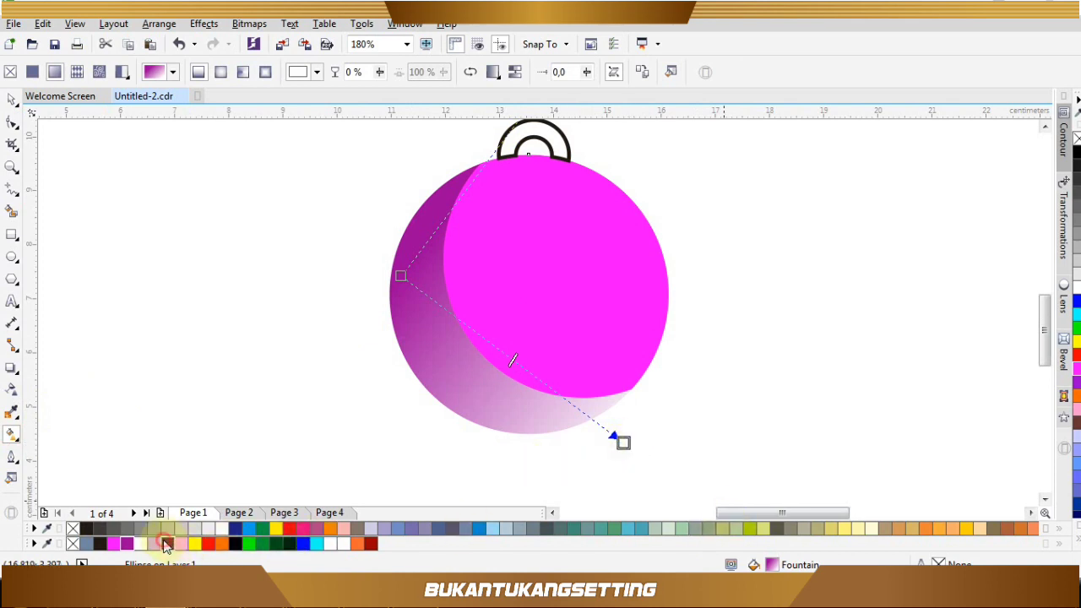
{"action": "left_click", "coordinate": [166, 547]}
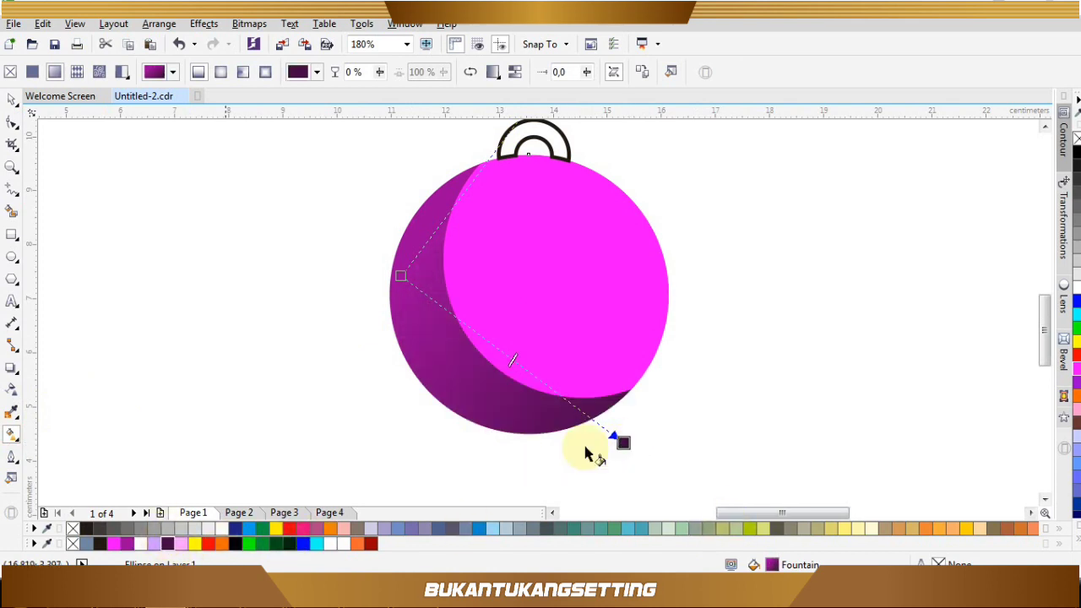
{"action": "left_click", "coordinate": [318, 74]}
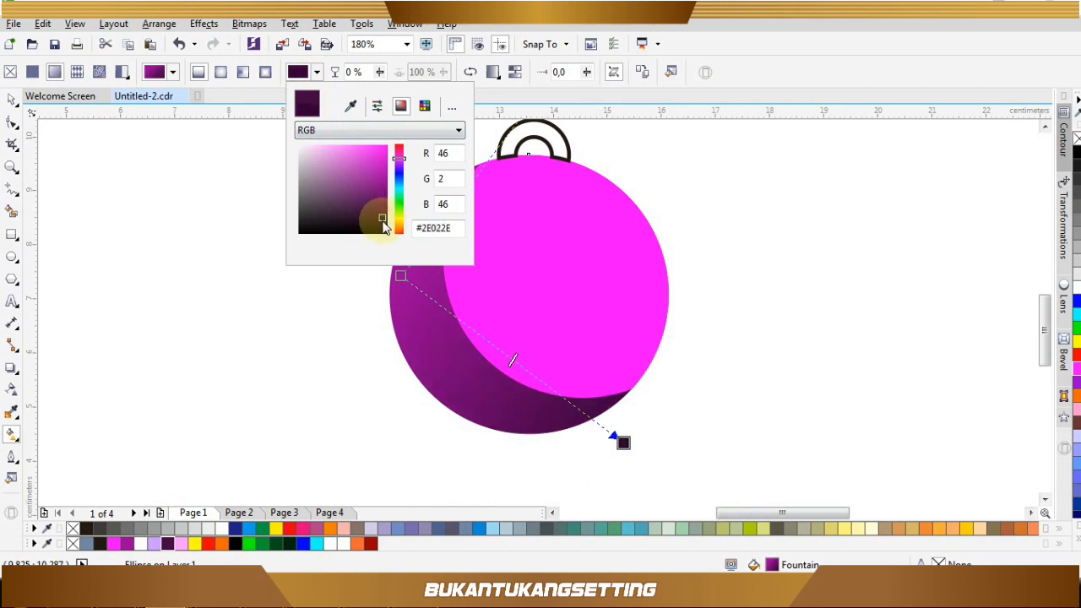
{"action": "left_click", "coordinate": [138, 289]}
- Apply a diagonal linear fountain fill to the intersection shape, from magenta at the upper left to Deep Violet at the lower right
{"action": "left_click", "coordinate": [560, 282]}
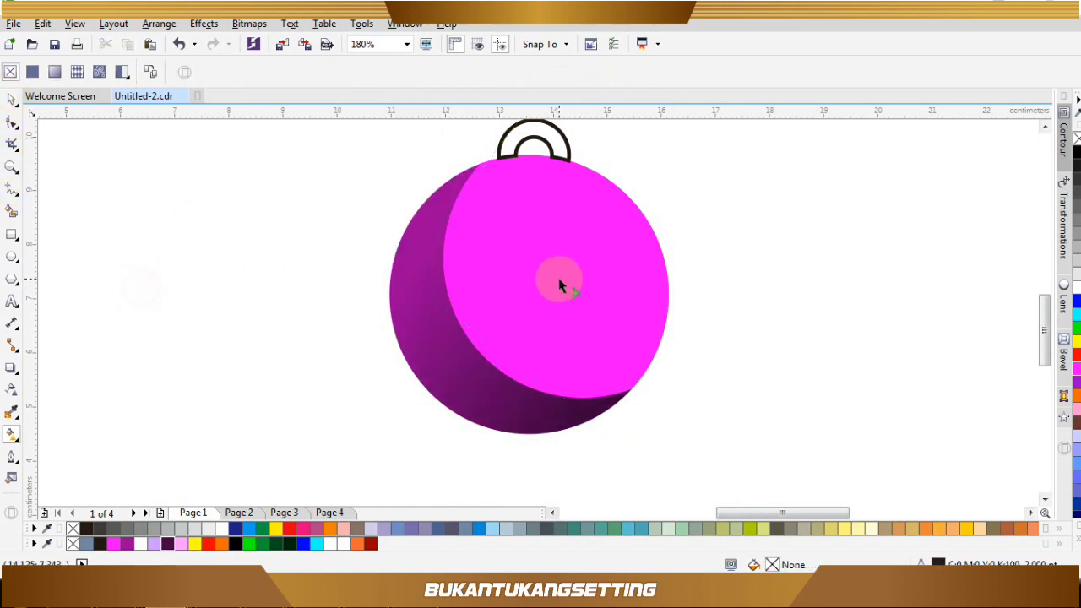
{"action": "left_click", "coordinate": [14, 434]}
{"action": "left_click_drag", "start_coordinate": [519, 226], "coordinate": [667, 429]}
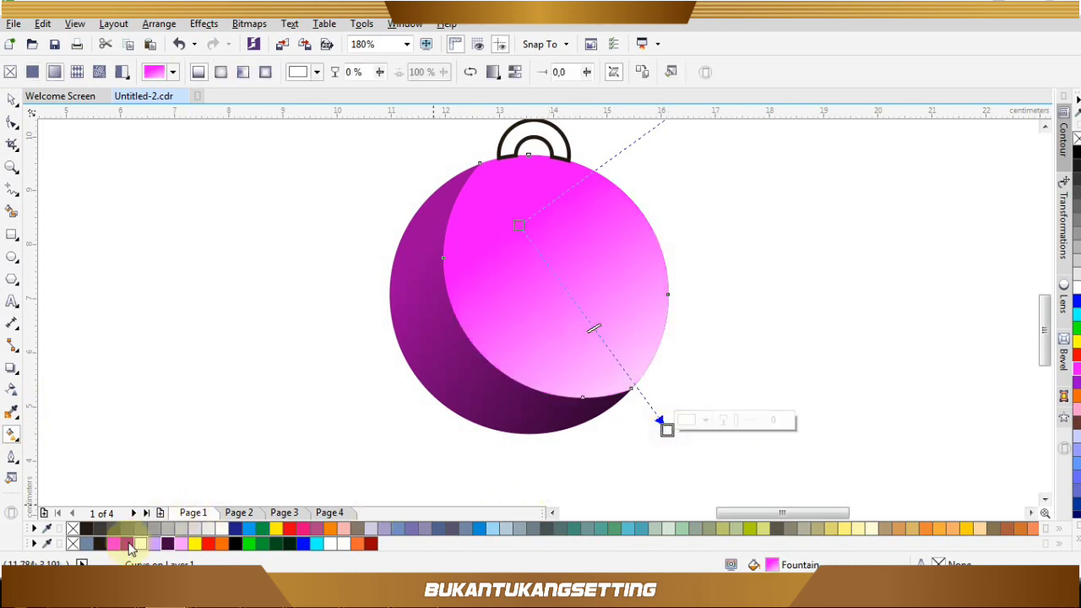
{"action": "left_click", "coordinate": [127, 543]}
{"action": "key", "text": "space"}
{"action": "left_click", "coordinate": [714, 263]}
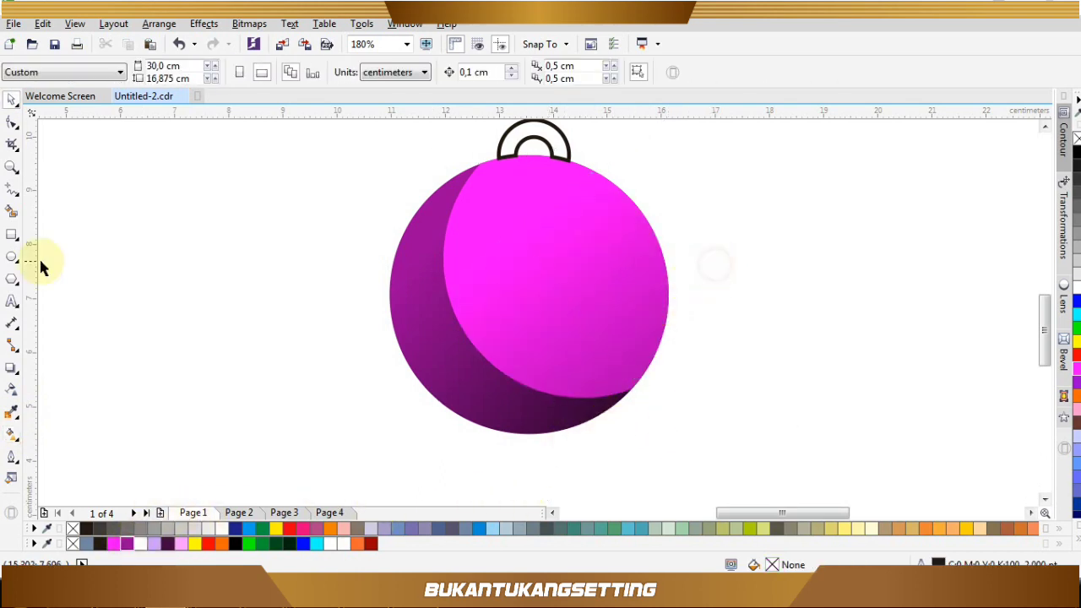
- Draw an ellipse about 3.31 by 2.05 cm over the upper part of the ball and fill it with white
{"action": "left_click", "coordinate": [11, 257]}
{"action": "left_click_drag", "start_coordinate": [459, 173], "coordinate": [639, 287]}
{"action": "key", "text": "space"}
{"action": "left_click_drag", "start_coordinate": [589, 247], "coordinate": [567, 229]}
{"action": "left_click", "coordinate": [222, 529]}
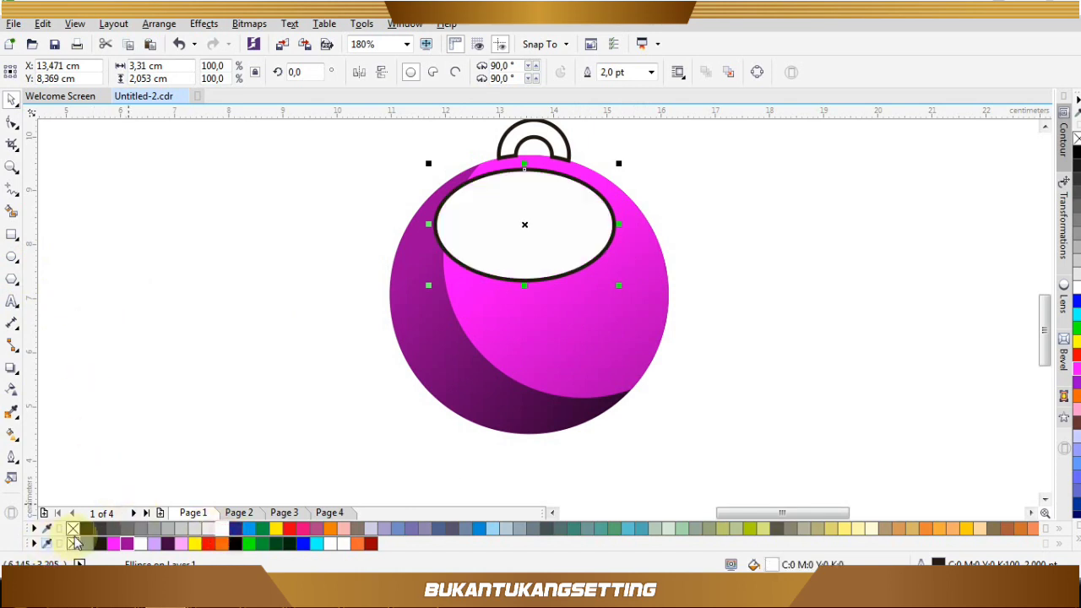
- Fade the outline-free white ellipse downward with a vertical linear transparency to form a glossy highlight
{"action": "left_click", "coordinate": [12, 389]}
{"action": "left_click_drag", "start_coordinate": [524, 169], "coordinate": [524, 203]}
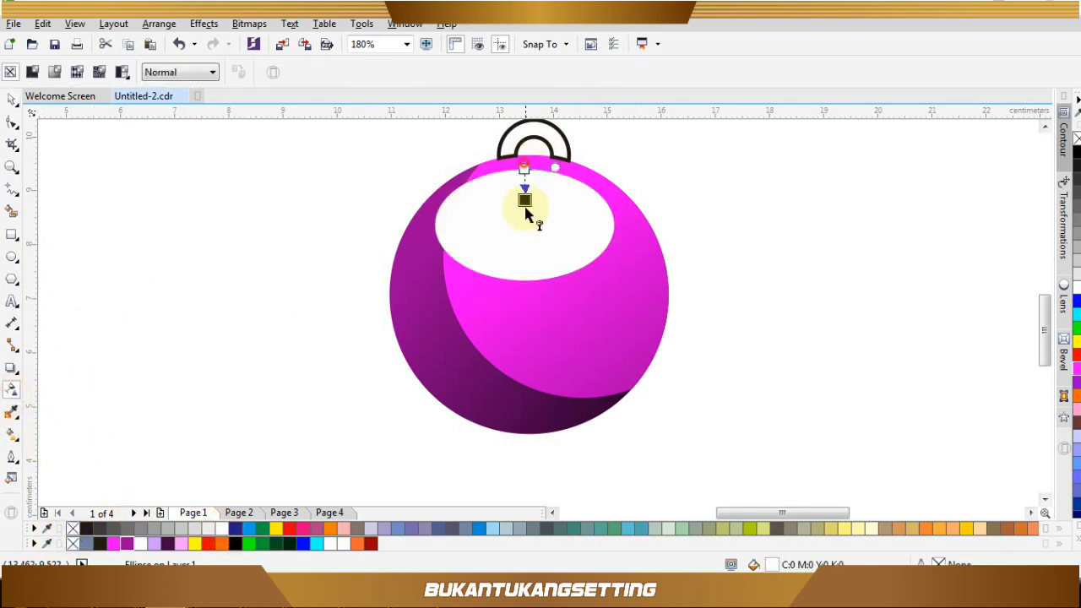
{"action": "left_click_drag", "start_coordinate": [531, 245], "coordinate": [525, 242]}
{"action": "left_click_drag", "start_coordinate": [523, 169], "coordinate": [523, 140]}
{"action": "key", "text": "space"}
{"action": "left_click", "coordinate": [733, 234]}
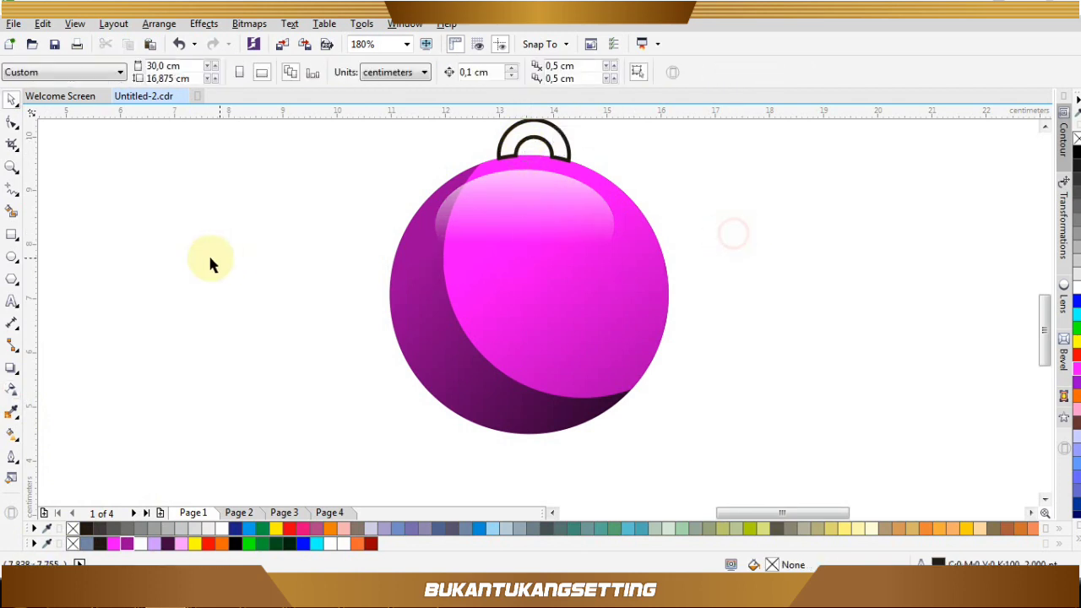
- Place a white circle about 0.5 cm in diameter without an outline on the dark left side of the ball
{"action": "left_click", "coordinate": [12, 257]}
{"action": "left_click_drag", "start_coordinate": [413, 281], "coordinate": [436, 304]}
{"action": "right_click", "coordinate": [71, 529]}
{"action": "key", "text": "z"}
{"action": "left_click_drag", "start_coordinate": [336, 155], "coordinate": [680, 483]}
{"action": "left_click", "coordinate": [415, 310]}
{"action": "left_click_drag", "start_coordinate": [410, 318], "coordinate": [416, 330]}
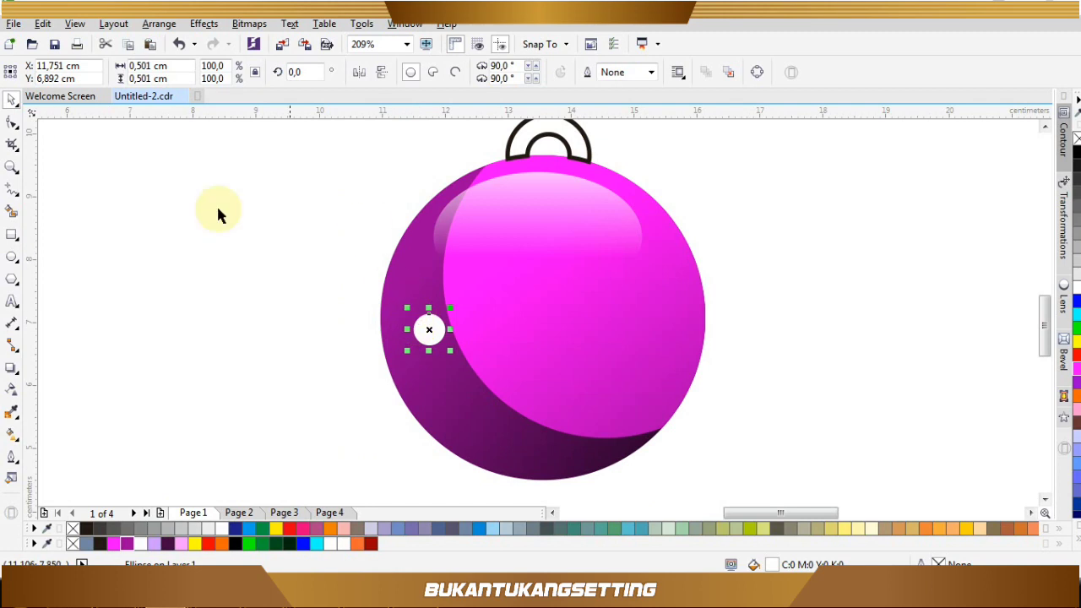
- Convert the small white circle to a 400 dpi Grayscale (8-bit) bitmap with anti-aliasing and a transparent background
{"action": "left_click", "coordinate": [249, 23]}
{"action": "left_click", "coordinate": [279, 38]}
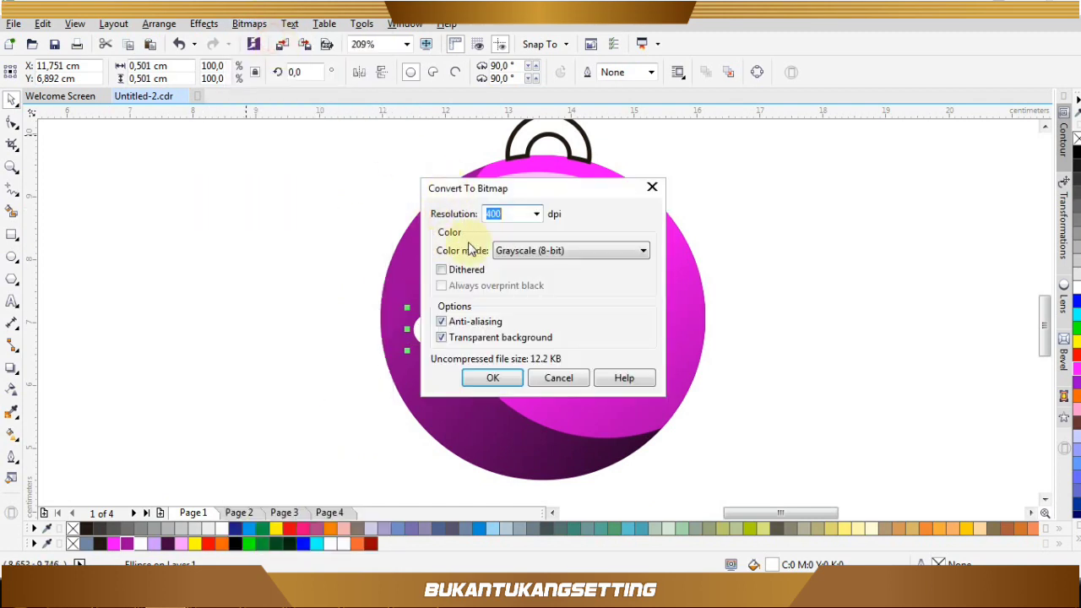
{"action": "left_click", "coordinate": [493, 377]}
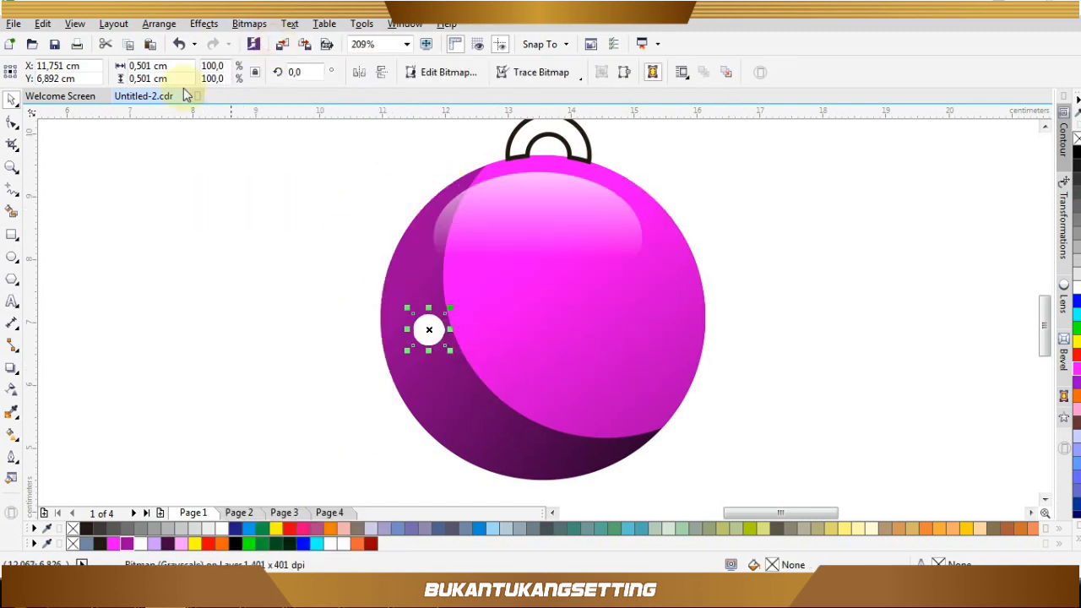
- Apply a Gaussian Blur with a radius of 50 pixels to the small white circle bitmap
{"action": "left_click", "coordinate": [248, 25]}
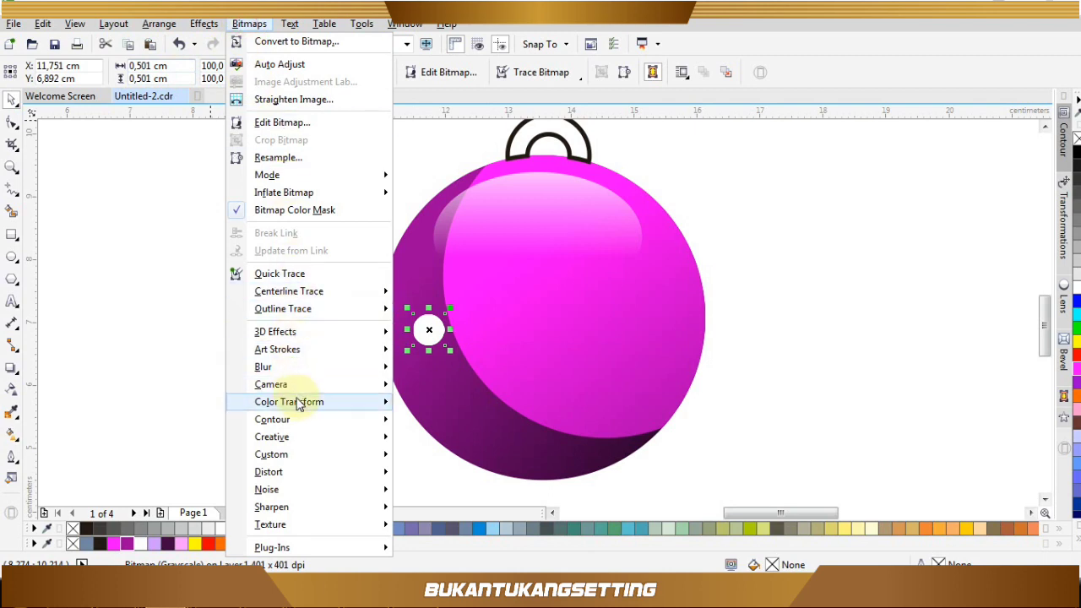
{"action": "mouse_move", "coordinate": [304, 367]}
{"action": "left_click", "coordinate": [474, 385]}
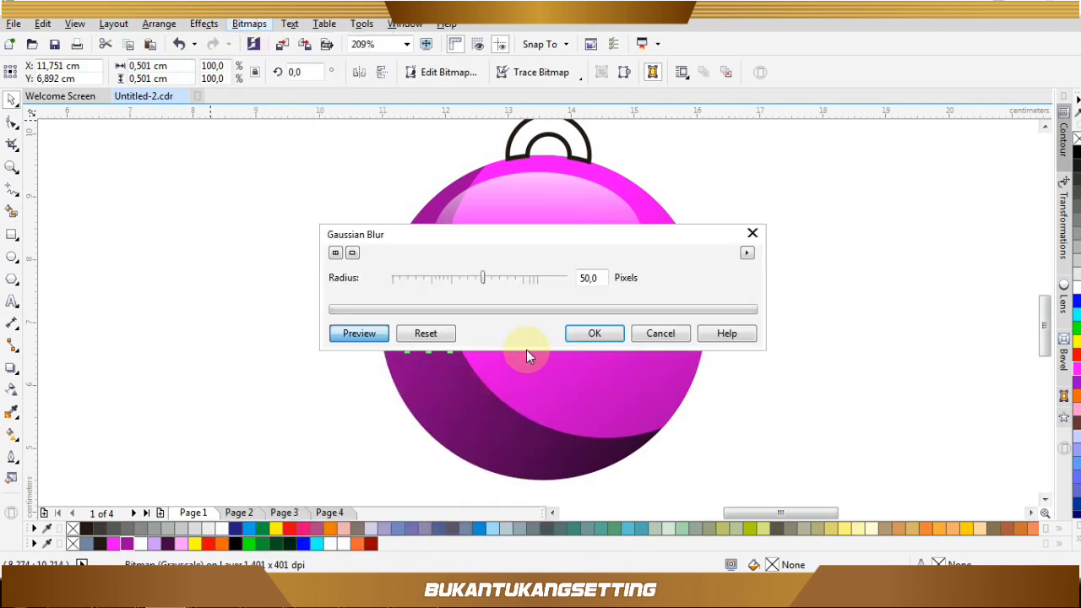
{"action": "left_click_drag", "start_coordinate": [586, 242], "coordinate": [802, 212]}
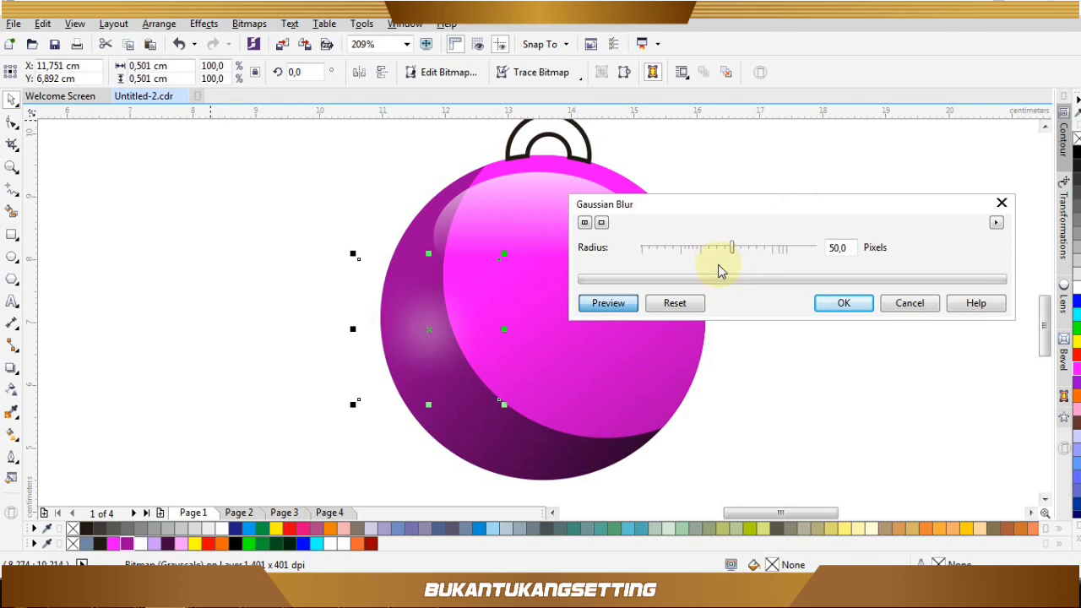
{"action": "left_click", "coordinate": [844, 311]}
- Resize the blurred white spot slightly and move it to the right side of the ball
{"action": "left_click", "coordinate": [499, 309]}
{"action": "left_click", "coordinate": [446, 321]}
{"action": "left_click_drag", "start_coordinate": [439, 334], "coordinate": [465, 320]}
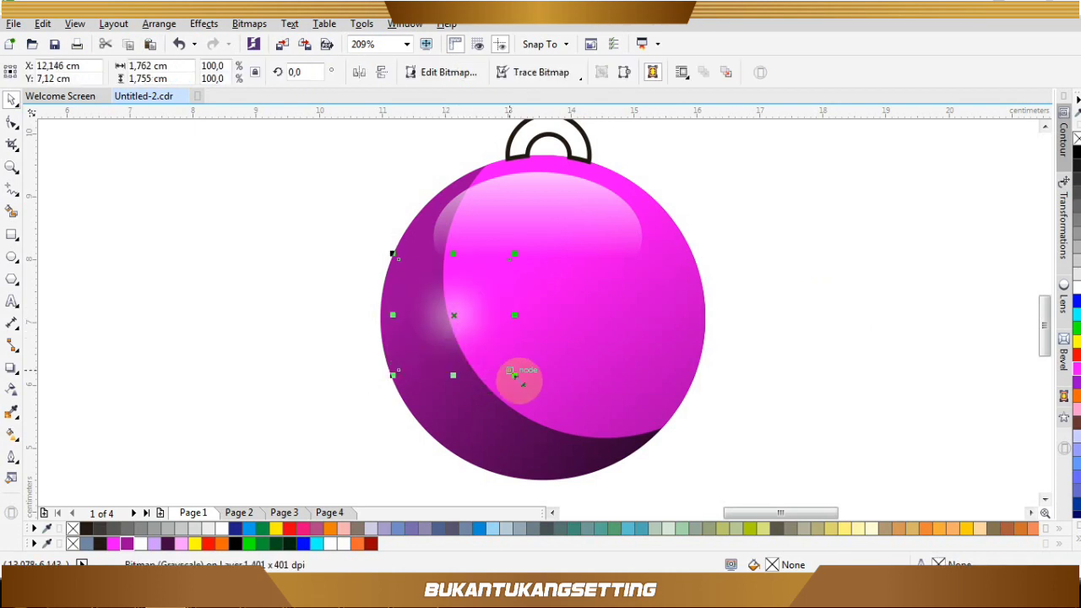
{"action": "left_click_drag", "start_coordinate": [514, 376], "coordinate": [527, 387]}
{"action": "left_click_drag", "start_coordinate": [489, 338], "coordinate": [638, 321]}
{"action": "scroll", "coordinate": [591, 293], "scroll_direction": "down", "scroll_amount": 1}
{"action": "left_click", "coordinate": [350, 166]}
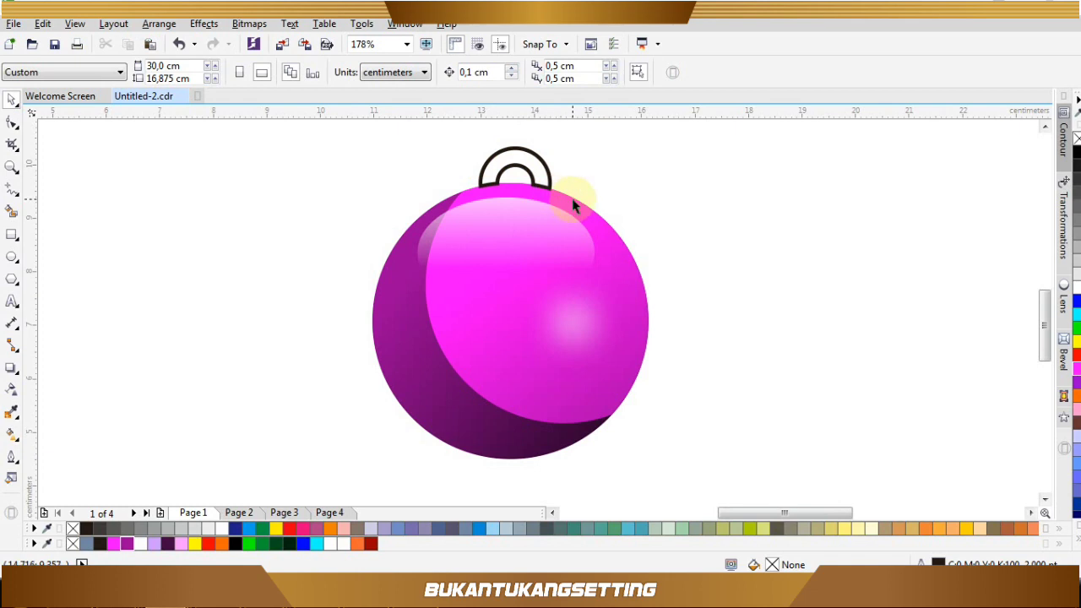
{"action": "left_click", "coordinate": [398, 310]}
{"action": "left_click_drag", "start_coordinate": [398, 310], "coordinate": [369, 175]}
{"action": "key", "text": "Escape"}
- Copy the ball's magenta gradient fill and missing outline onto the hanger ring
{"action": "left_click_drag", "start_coordinate": [580, 210], "coordinate": [555, 170]}
{"action": "left_click", "coordinate": [623, 278]}
{"action": "key", "text": "z"}
{"action": "left_click_drag", "start_coordinate": [447, 137], "coordinate": [586, 205]}
{"action": "key", "text": "space"}
- Reposition the hanger ring's gradient so it runs sideways from magenta to dark purple
{"action": "left_click", "coordinate": [14, 435]}
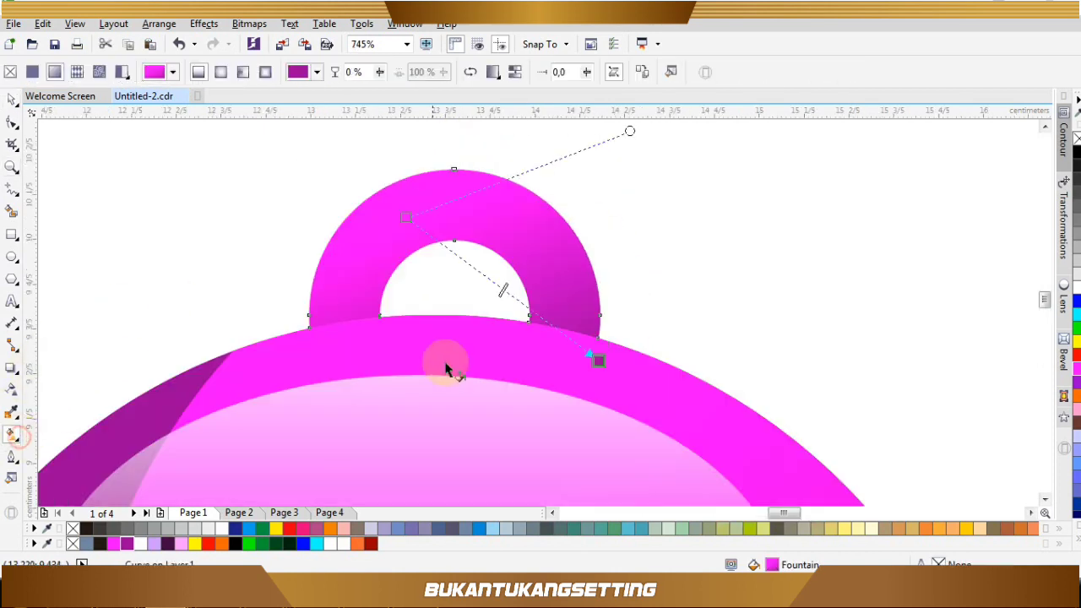
{"action": "left_click_drag", "start_coordinate": [598, 361], "coordinate": [408, 366]}
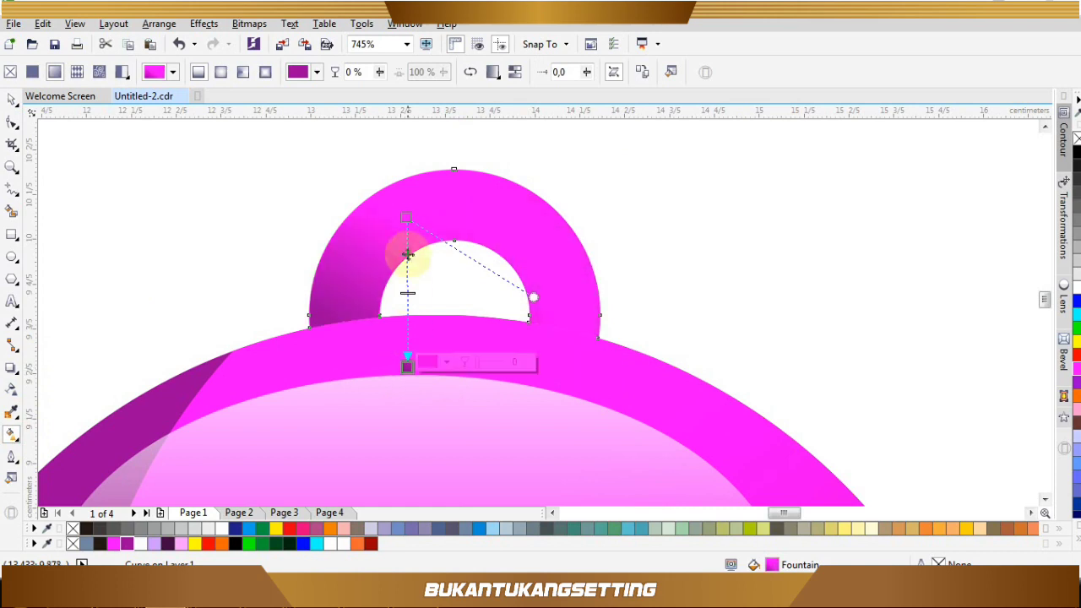
{"action": "left_click_drag", "start_coordinate": [407, 217], "coordinate": [435, 168]}
{"action": "left_click_drag", "start_coordinate": [409, 364], "coordinate": [412, 311]}
{"action": "left_click_drag", "start_coordinate": [435, 168], "coordinate": [523, 161]}
{"action": "key", "text": "space"}
{"action": "left_click", "coordinate": [661, 205]}
{"action": "key", "text": "z"}
{"action": "right_click", "coordinate": [528, 252]}
{"action": "scroll", "coordinate": [499, 242], "scroll_direction": "down", "scroll_amount": 2}
{"action": "key", "text": "space"}
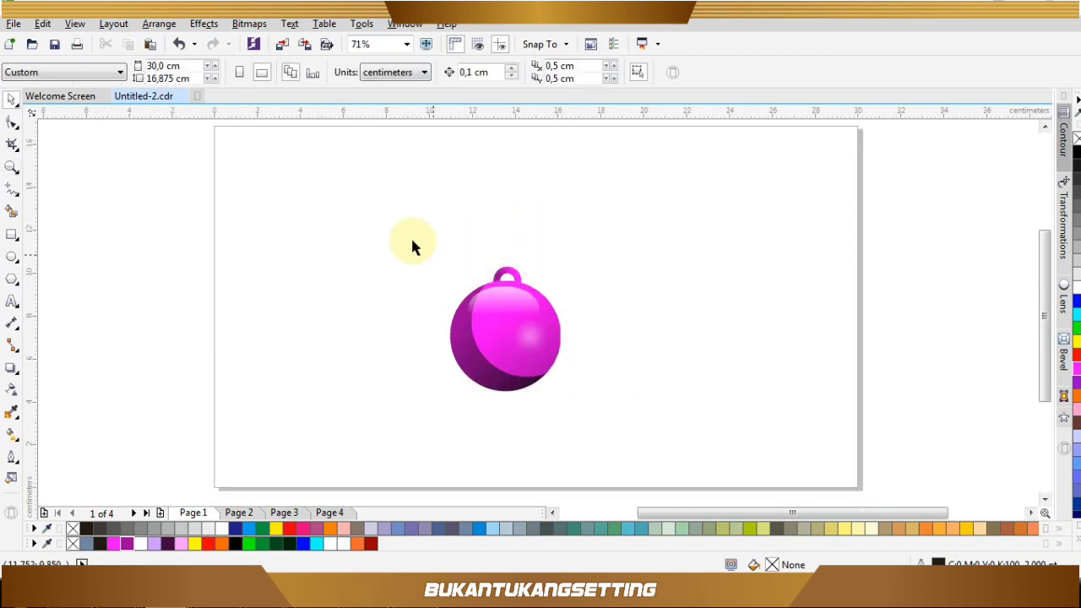
- Select all parts of the bauble, including the hanger ring, and group them
{"action": "key", "text": "z"}
{"action": "left_click_drag", "start_coordinate": [334, 186], "coordinate": [702, 465]}
{"action": "key", "text": "space"}
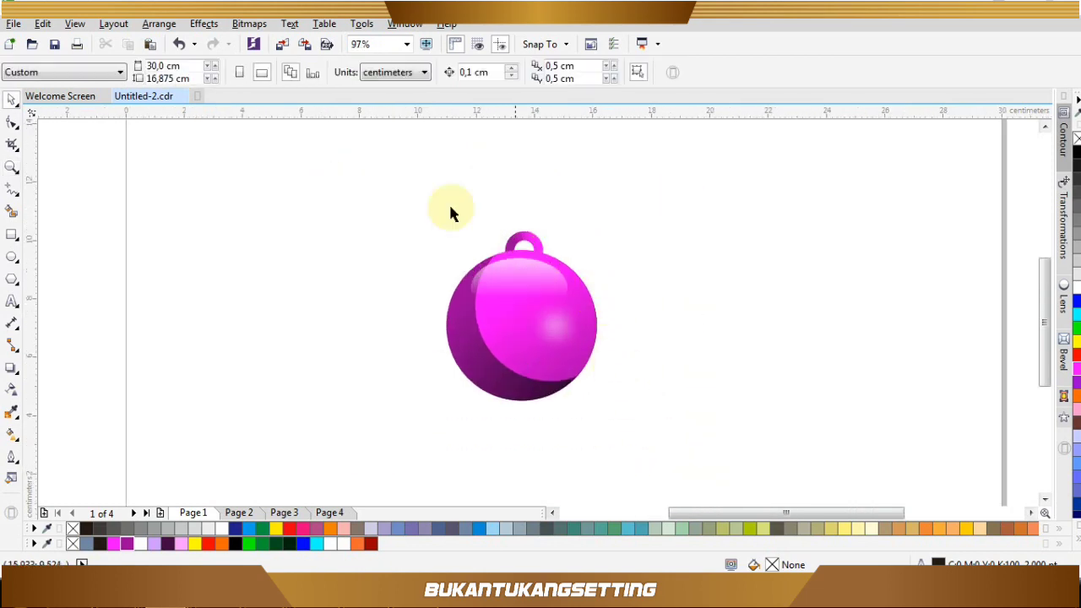
{"action": "left_click_drag", "start_coordinate": [525, 318], "coordinate": [671, 436]}
{"action": "key", "text": "ctrl+g"}
- Move the bauble group to the lower left, scale it to 81,5 % and rotate it to 344,339 degrees
{"action": "left_click_drag", "start_coordinate": [576, 347], "coordinate": [435, 399]}
{"action": "scroll", "coordinate": [469, 338], "scroll_direction": "down", "scroll_amount": 1}
{"action": "left_click_drag", "start_coordinate": [485, 285], "coordinate": [495, 306]}
{"action": "left_click", "coordinate": [507, 299]}
{"action": "left_click", "coordinate": [431, 331]}
{"action": "left_click", "coordinate": [431, 331]}
{"action": "left_click", "coordinate": [487, 268]}
- Duplicate the tilted bauble horizontally to the right and set the copy's rotation to 15,661 degrees
{"action": "left_click_drag", "start_coordinate": [445, 357], "coordinate": [693, 362]}
{"action": "right_click", "coordinate": [693, 362]}
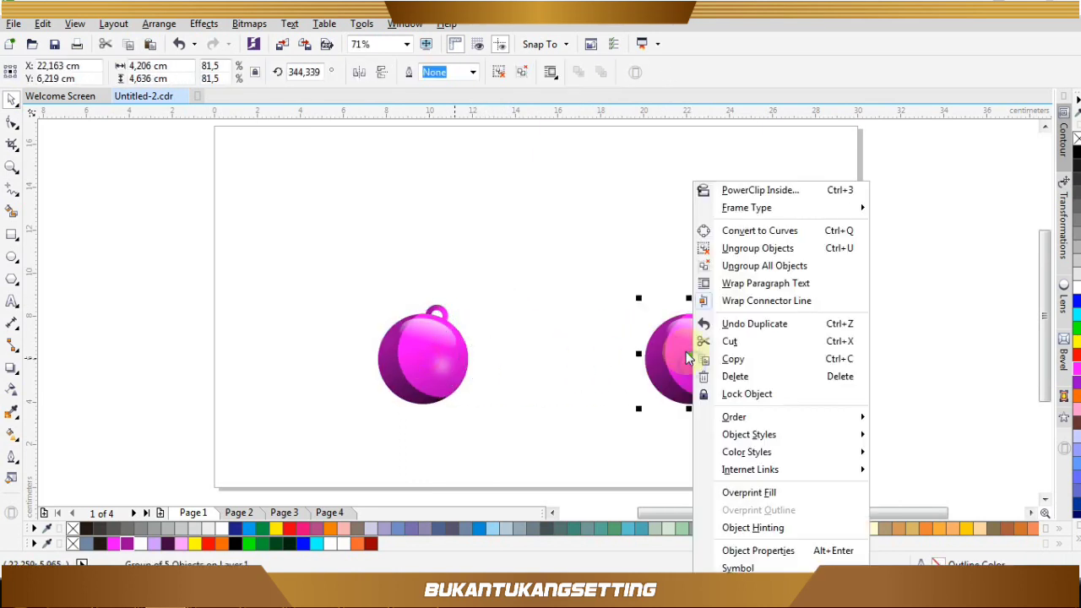
{"action": "left_click", "coordinate": [295, 67]}
{"action": "left_click", "coordinate": [541, 287]}
{"action": "left_click", "coordinate": [664, 364]}
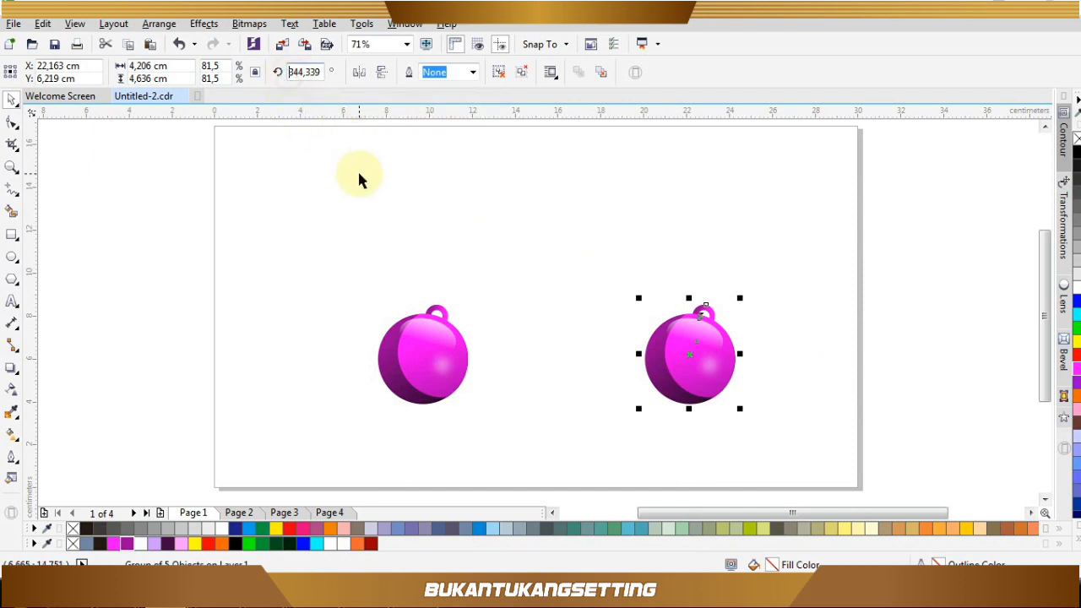
{"action": "key", "text": "Return"}
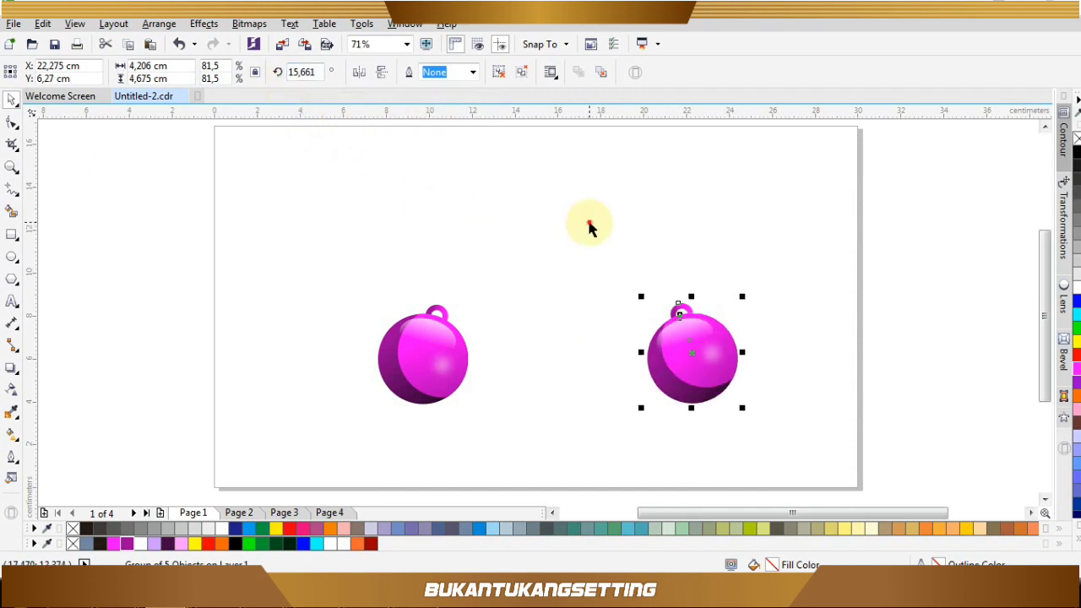
- Select both baubles and move them slightly lower on the page
{"action": "left_click", "coordinate": [586, 218]}
{"action": "key", "text": "z"}
{"action": "right_click", "coordinate": [687, 261]}
{"action": "key", "text": "space"}
{"action": "left_click_drag", "start_coordinate": [350, 240], "coordinate": [689, 383]}
{"action": "left_click_drag", "start_coordinate": [620, 329], "coordinate": [622, 337]}
{"action": "key", "text": "z"}
{"action": "left_click_drag", "start_coordinate": [366, 140], "coordinate": [687, 425]}
{"action": "key", "text": "space"}
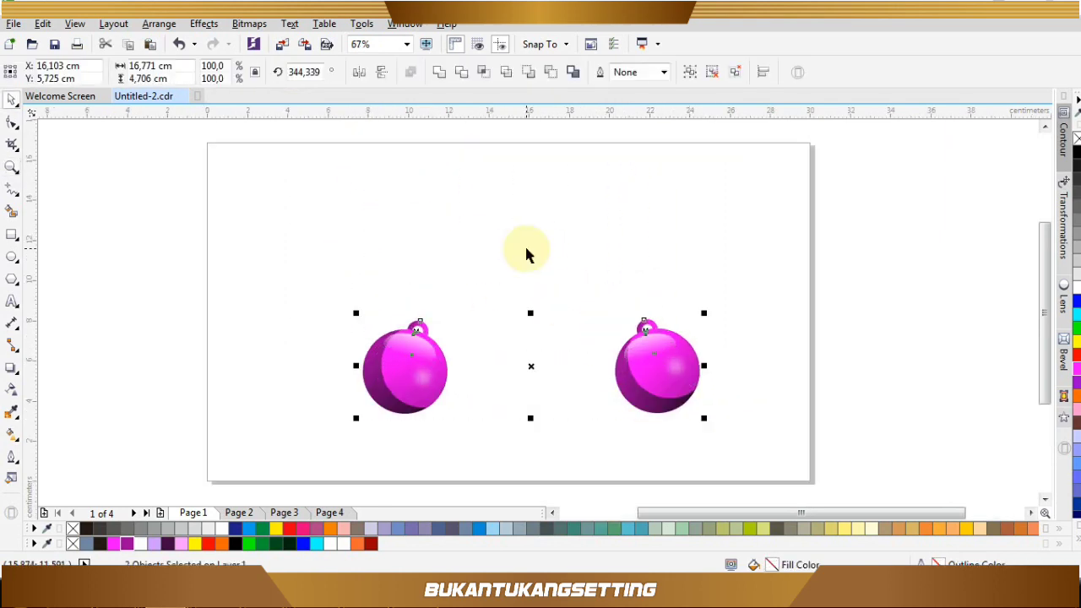
{"action": "left_click", "coordinate": [526, 246]}
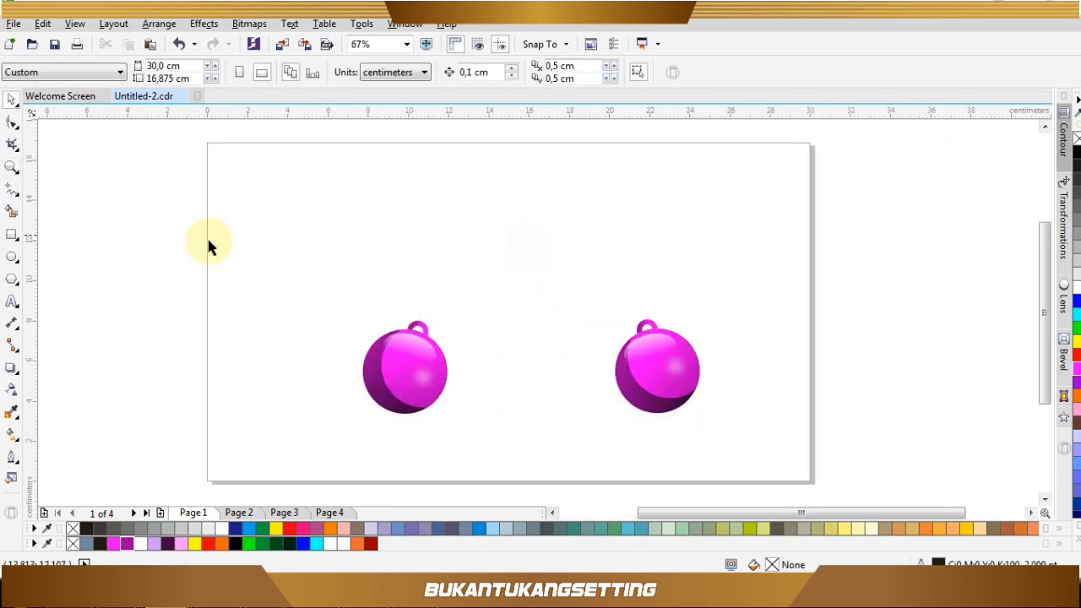
- Draw two concentric circles above the baubles, the outer one about 2.8 cm in diameter
{"action": "left_click", "coordinate": [13, 257]}
{"action": "left_click_drag", "start_coordinate": [498, 206], "coordinate": [541, 252]}
{"action": "key", "text": "z"}
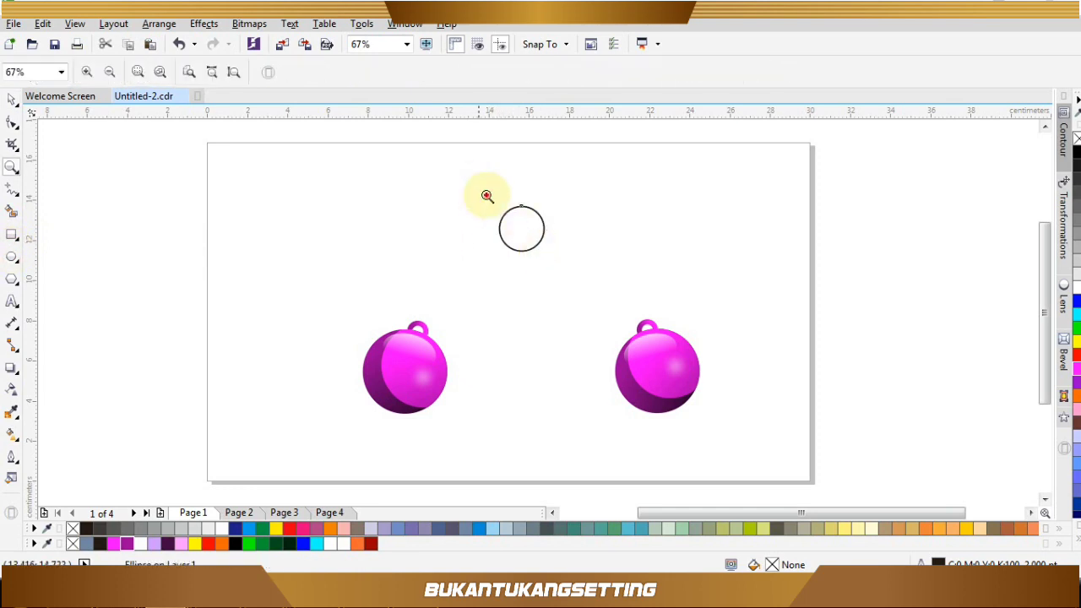
{"action": "left_click_drag", "start_coordinate": [478, 184], "coordinate": [591, 288]}
{"action": "key", "text": "space"}
{"action": "left_click_drag", "start_coordinate": [583, 190], "coordinate": [616, 210]}
{"action": "left_click", "coordinate": [511, 209]}
{"action": "left_click", "coordinate": [553, 186]}
{"action": "left_click", "coordinate": [634, 221]}
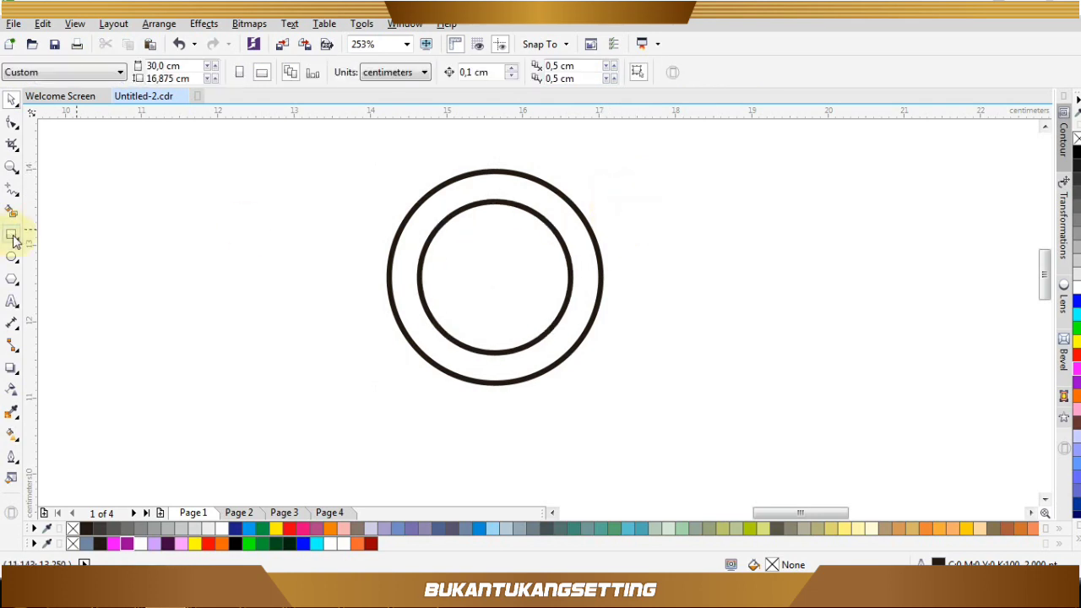
- Draw a narrow vertical rectangle about 0.38 x 2.41 cm across the circles and centre it on them
{"action": "left_click", "coordinate": [12, 236]}
{"action": "left_click_drag", "start_coordinate": [485, 183], "coordinate": [512, 366]}
{"action": "key", "text": "space"}
{"action": "left_click", "coordinate": [539, 198], "text": "shift"}
{"action": "key", "text": "c"}
{"action": "left_click", "coordinate": [573, 159]}
- Make a copy of the rectangle rotated to 270 degrees and weld both bars into a cross
{"action": "left_click", "coordinate": [493, 199]}
{"action": "left_click", "coordinate": [484, 184]}
{"action": "left_click", "coordinate": [507, 184]}
{"action": "left_click_drag", "start_coordinate": [517, 181], "coordinate": [582, 287]}
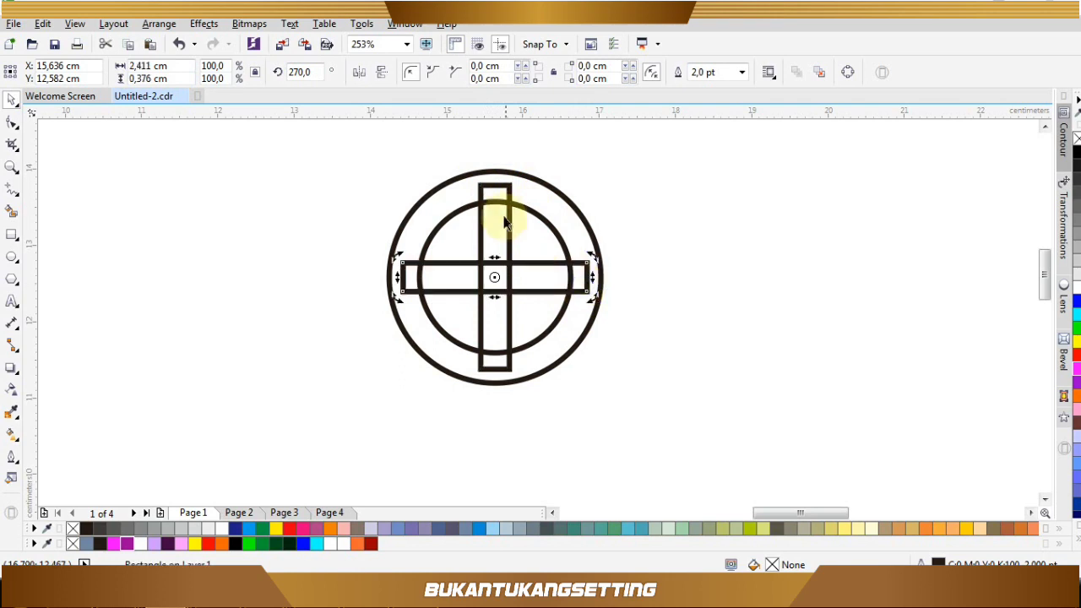
{"action": "left_click", "coordinate": [493, 207], "text": "shift"}
{"action": "left_click", "coordinate": [440, 71]}
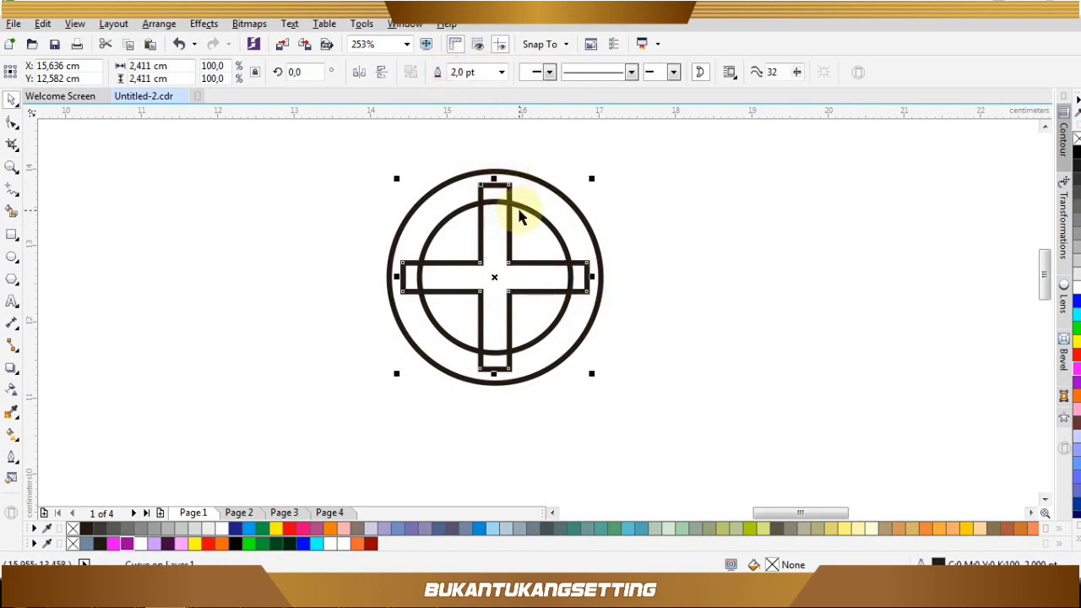
- Cut the inner circle out of the outer one to form a ring and weld it to the cross
{"action": "left_click", "coordinate": [541, 180], "text": "shift"}
{"action": "left_click", "coordinate": [554, 74]}
{"action": "left_click", "coordinate": [541, 177]}
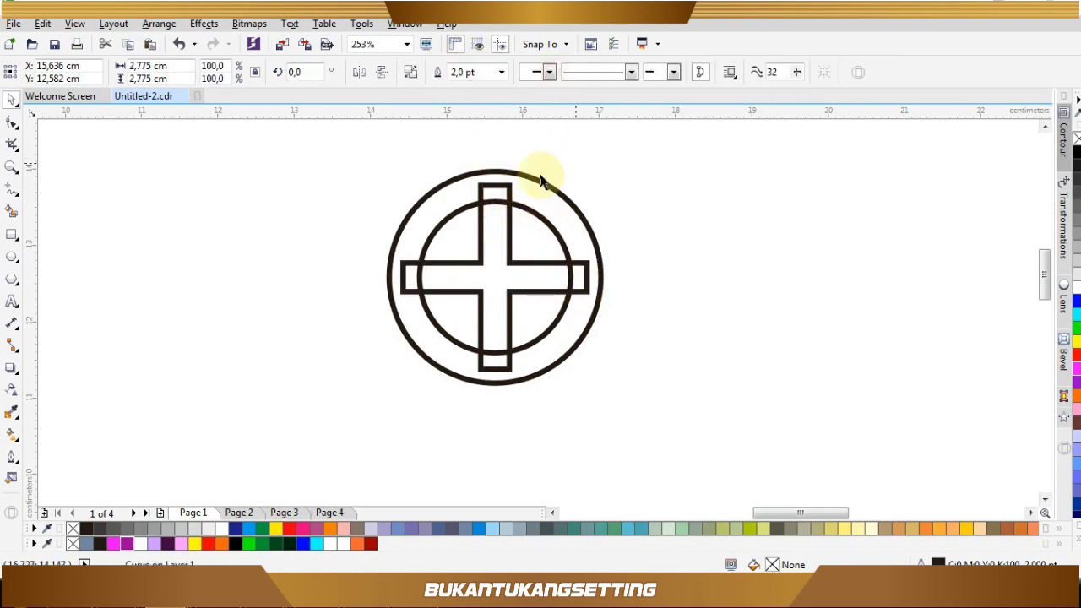
{"action": "left_click", "coordinate": [507, 188]}
{"action": "left_click", "coordinate": [536, 181], "text": "shift"}
{"action": "left_click", "coordinate": [440, 74]}
{"action": "left_click", "coordinate": [542, 146]}
- Squash the wheel shape to about 2.29 x 0.79 cm and give it an orange #FF6600 fill without an outline
{"action": "left_click", "coordinate": [503, 174]}
{"action": "left_click_drag", "start_coordinate": [492, 163], "coordinate": [586, 240]}
{"action": "left_click", "coordinate": [1077, 382]}
{"action": "left_click", "coordinate": [1076, 396]}
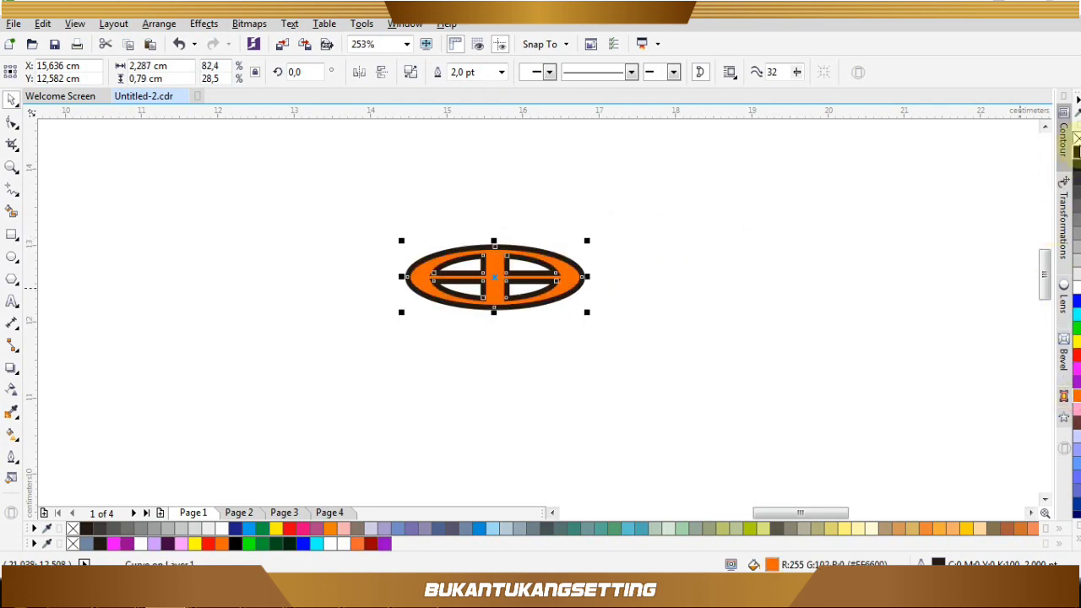
{"action": "right_click", "coordinate": [1076, 139]}
{"action": "left_click", "coordinate": [781, 207]}
- Apply a vertical linear gradient to the flattened wheel, from orange at the top to dark red at the bottom
{"action": "left_click", "coordinate": [493, 271]}
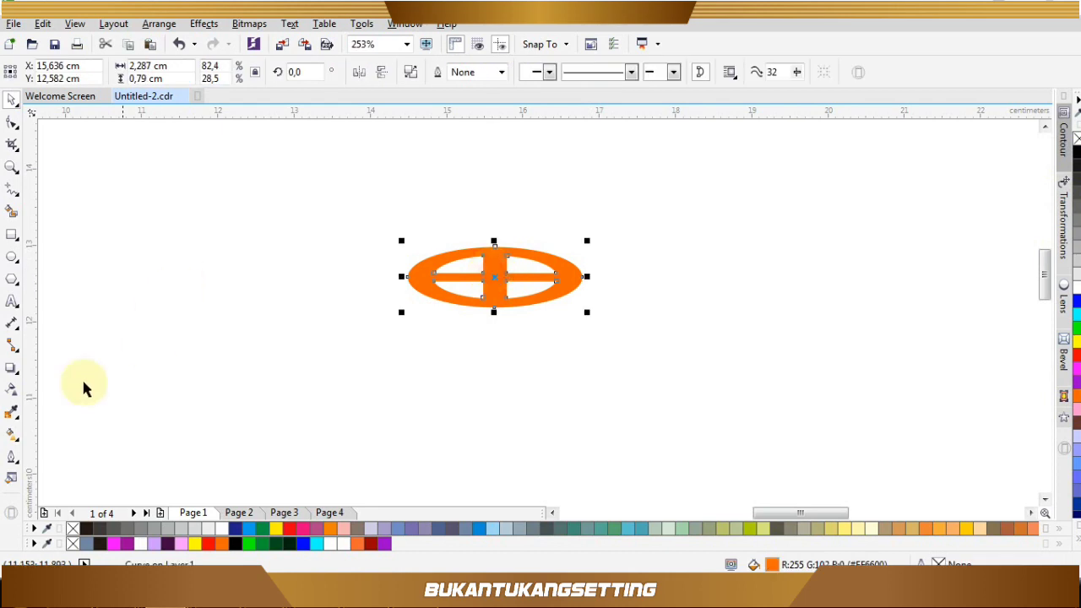
{"action": "left_click", "coordinate": [12, 434]}
{"action": "left_click_drag", "start_coordinate": [504, 233], "coordinate": [503, 318]}
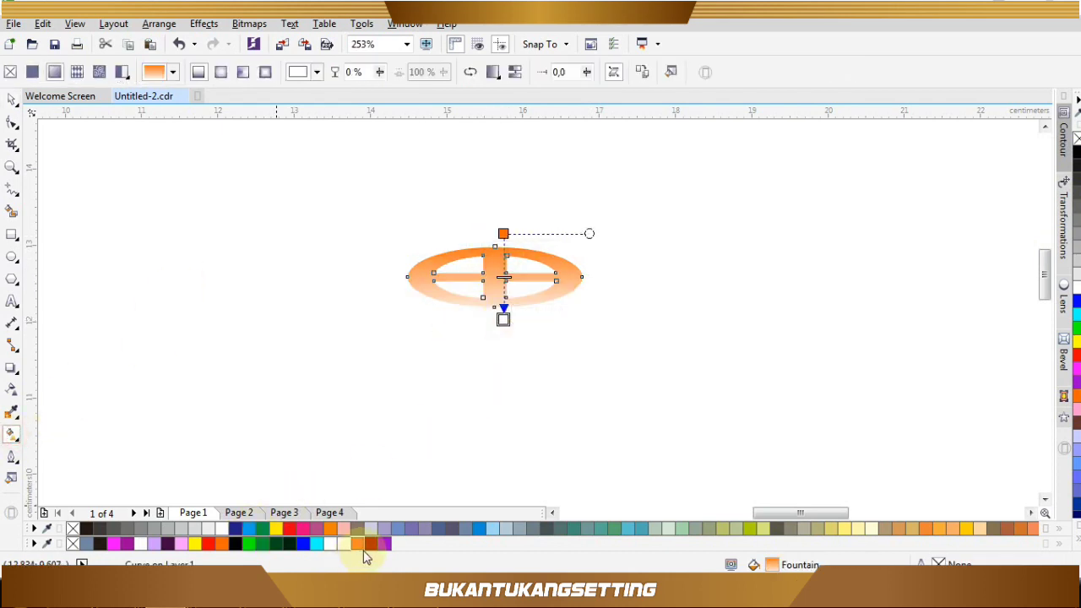
{"action": "left_click_drag", "start_coordinate": [376, 530], "coordinate": [503, 311]}
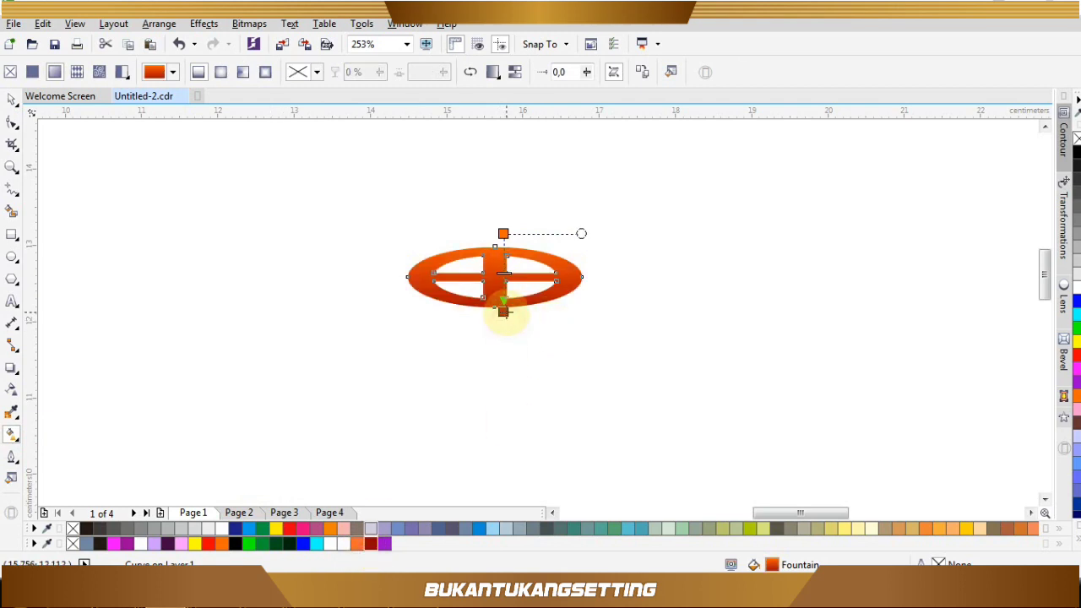
{"action": "key", "text": "z"}
{"action": "right_click", "coordinate": [503, 244]}
{"action": "key", "text": "space"}
{"action": "left_click", "coordinate": [478, 270]}
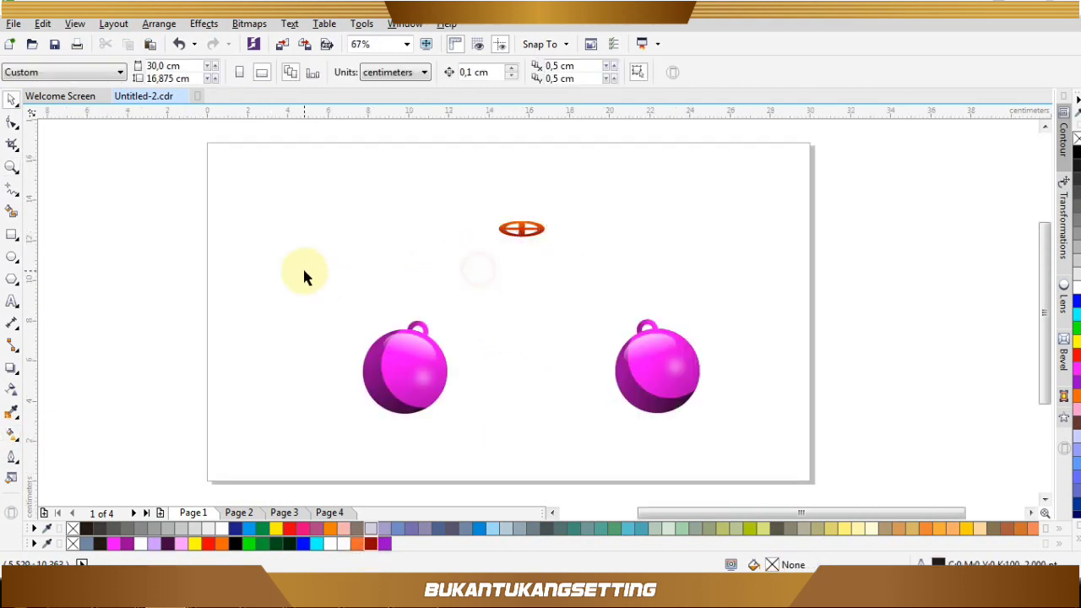
- Group the two baubles and move them to the lower middle of the page
{"action": "left_click_drag", "start_coordinate": [753, 460], "coordinate": [752, 459]}
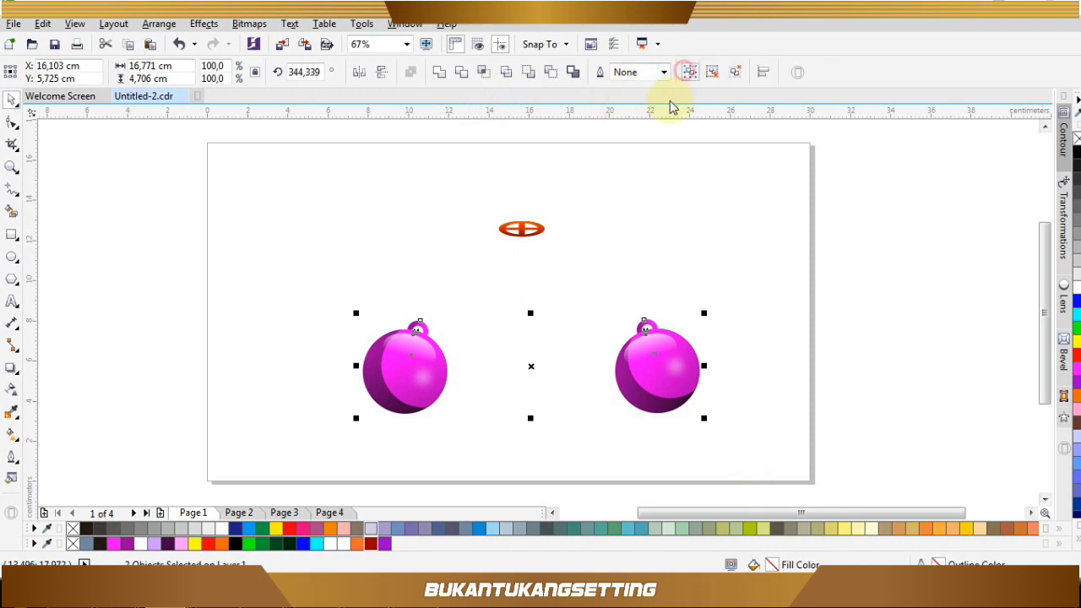
{"action": "left_click_drag", "start_coordinate": [651, 354], "coordinate": [630, 394]}
- Centre the orange wheel horizontally over the bauble group and move it up near the page's top edge
{"action": "left_click", "coordinate": [511, 223]}
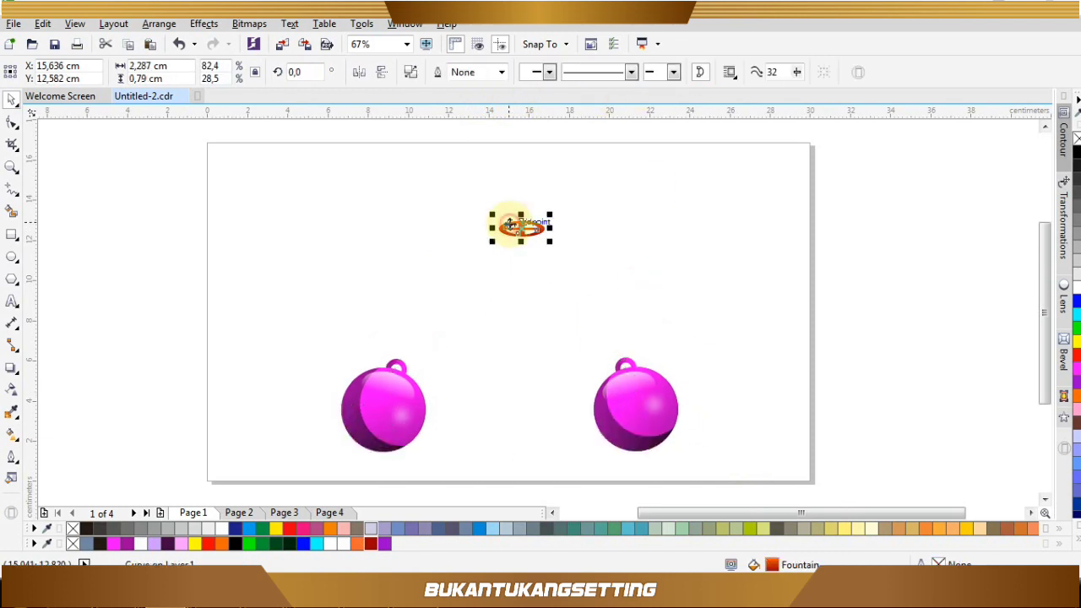
{"action": "left_click", "coordinate": [637, 394], "text": "shift"}
{"action": "key", "text": "c"}
{"action": "left_click", "coordinate": [633, 271]}
{"action": "left_click_drag", "start_coordinate": [524, 226], "coordinate": [523, 195]}
- Draw straight connected lines from the left bauble's ring up to the wheel's centre and down to the right bauble's ring
{"action": "key", "text": "z"}
{"action": "left_click_drag", "start_coordinate": [346, 158], "coordinate": [672, 418]}
{"action": "left_click", "coordinate": [386, 474]}
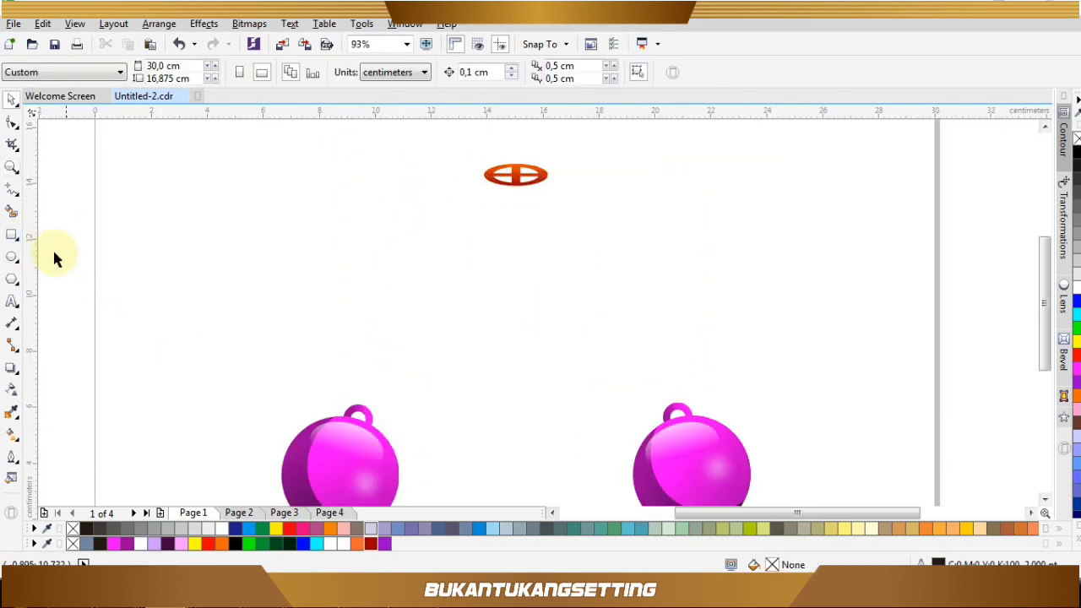
{"action": "left_click", "coordinate": [21, 203]}
{"action": "left_click", "coordinate": [53, 207]}
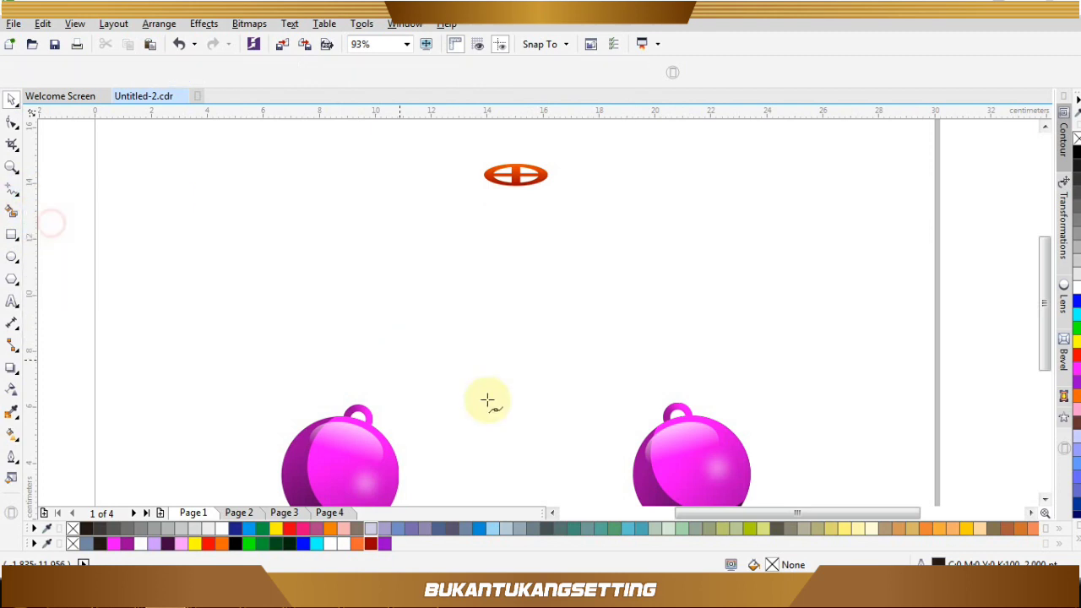
{"action": "left_click_drag", "start_coordinate": [357, 416], "coordinate": [515, 175]}
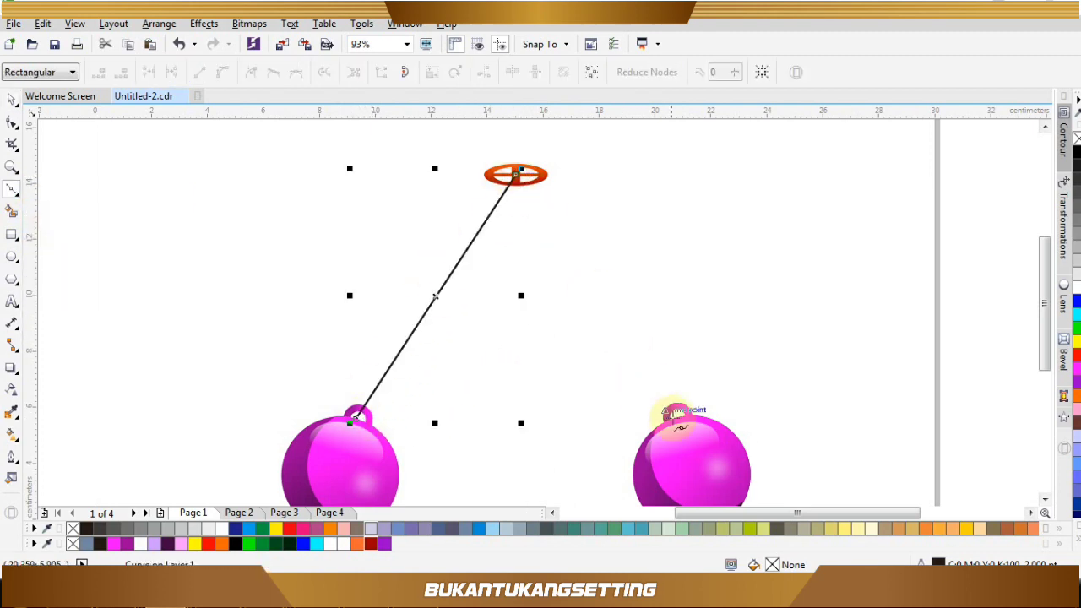
{"action": "left_click", "coordinate": [676, 417]}
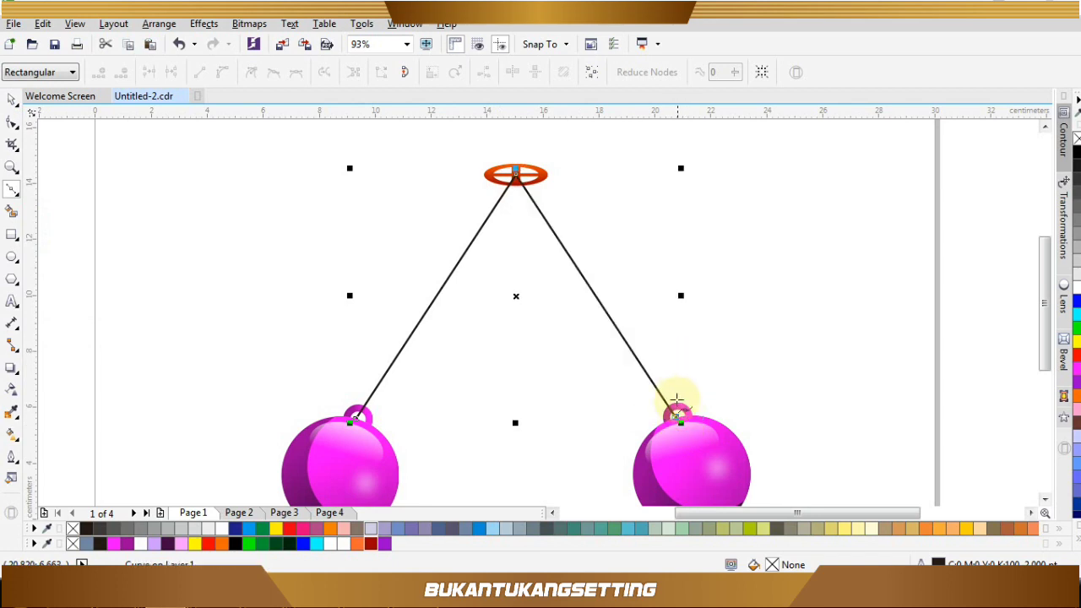
- Shift the string's right end node to the middle of the right bauble's hanger ring opening
{"action": "key", "text": "z"}
{"action": "left_click_drag", "start_coordinate": [591, 389], "coordinate": [702, 436]}
{"action": "key", "text": "F10"}
{"action": "left_click_drag", "start_coordinate": [596, 299], "coordinate": [637, 326]}
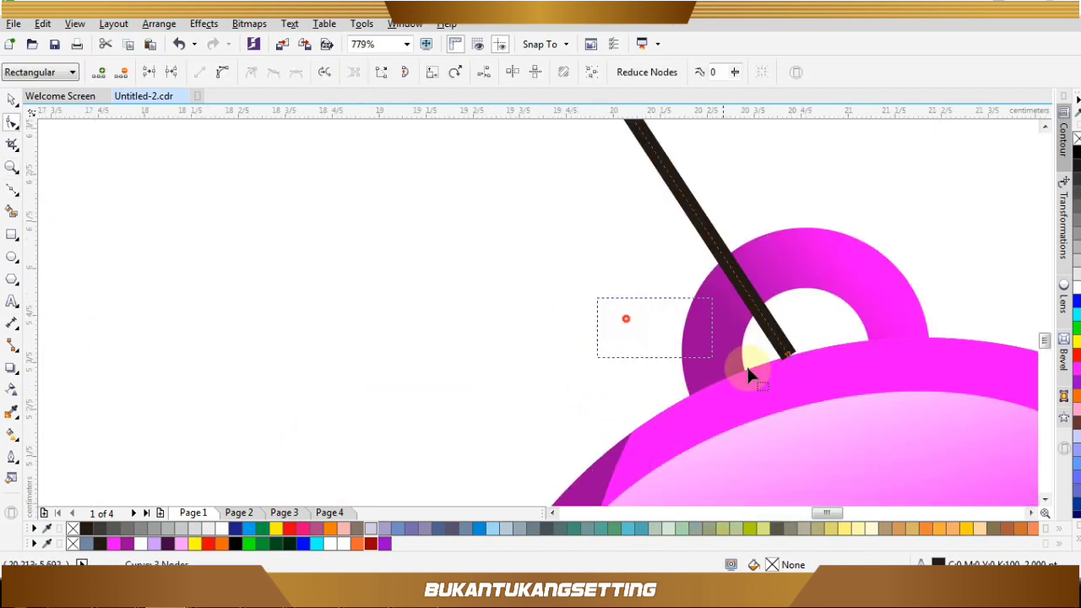
{"action": "left_click_drag", "start_coordinate": [790, 356], "coordinate": [810, 353]}
- Shift the string's left end node to the middle of the left bauble's hanger ring opening
{"action": "key", "text": "z"}
{"action": "right_click", "coordinate": [741, 324]}
{"action": "left_click_drag", "start_coordinate": [332, 405], "coordinate": [413, 436]}
{"action": "key", "text": "F10"}
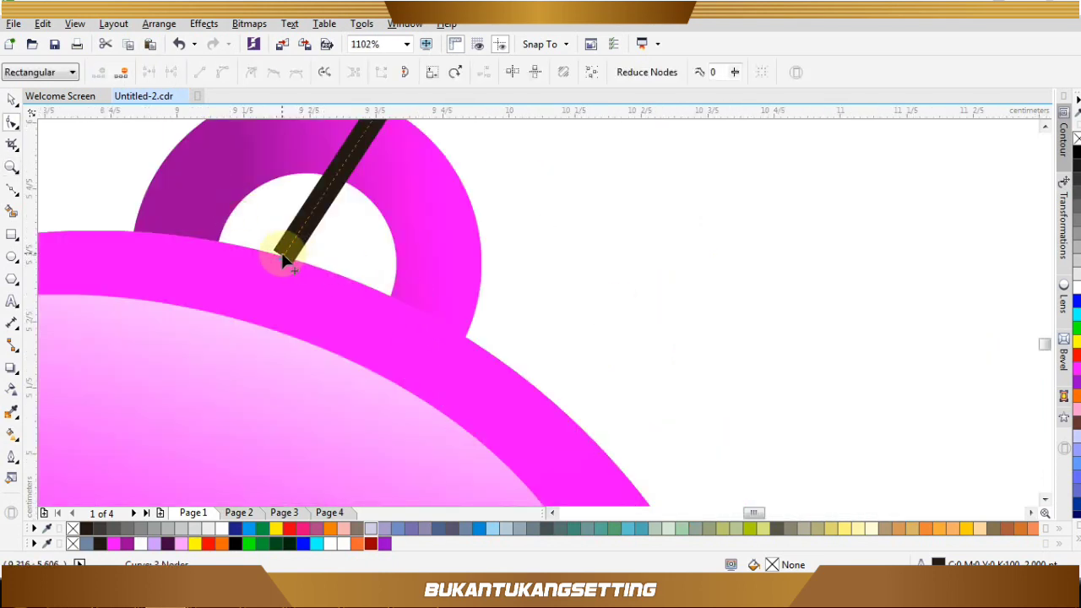
{"action": "left_click_drag", "start_coordinate": [283, 256], "coordinate": [305, 261]}
{"action": "key", "text": "z"}
{"action": "right_click", "coordinate": [362, 207]}
{"action": "key", "text": "space"}
{"action": "left_click", "coordinate": [480, 242]}
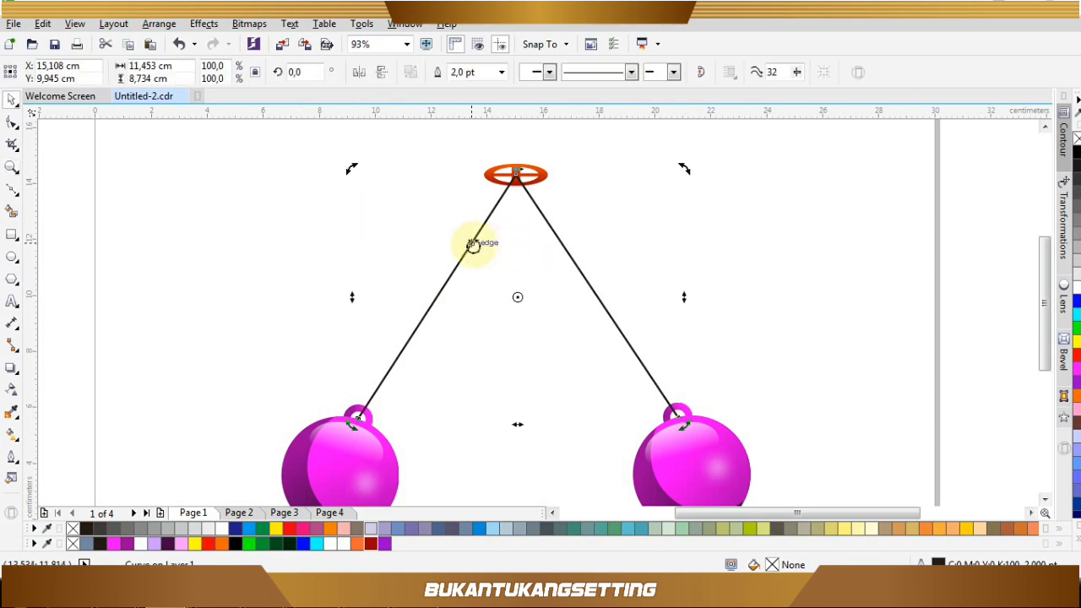
{"action": "left_click", "coordinate": [388, 281]}
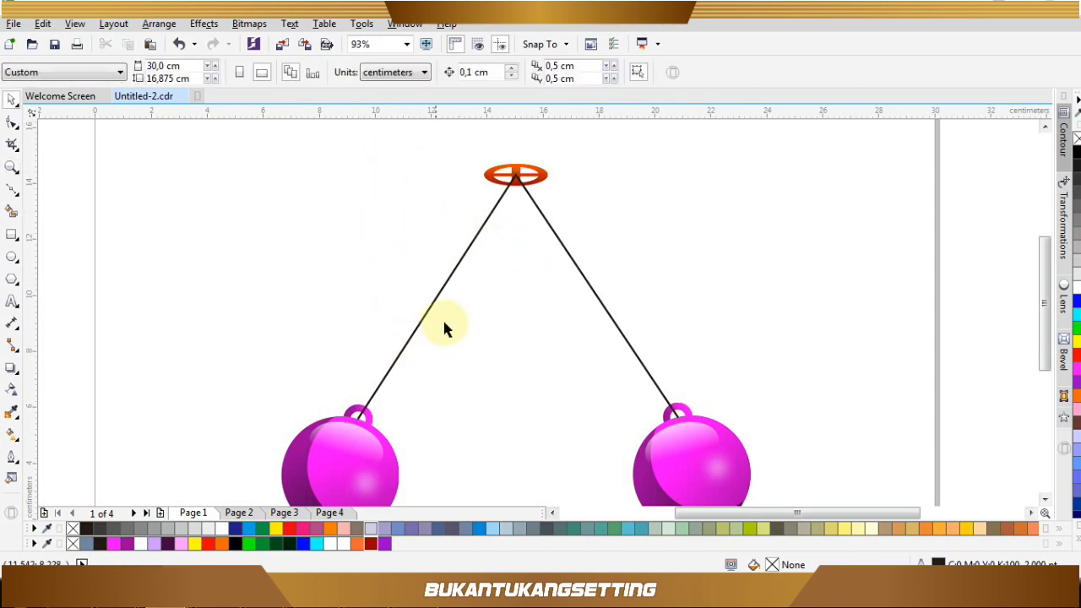
- Draw an upright ellipse about 0.82 x 1.22 cm in the empty upper left area and an overlapping copy beside it
{"action": "key", "text": "z"}
{"action": "left_click_drag", "start_coordinate": [251, 144], "coordinate": [340, 235]}
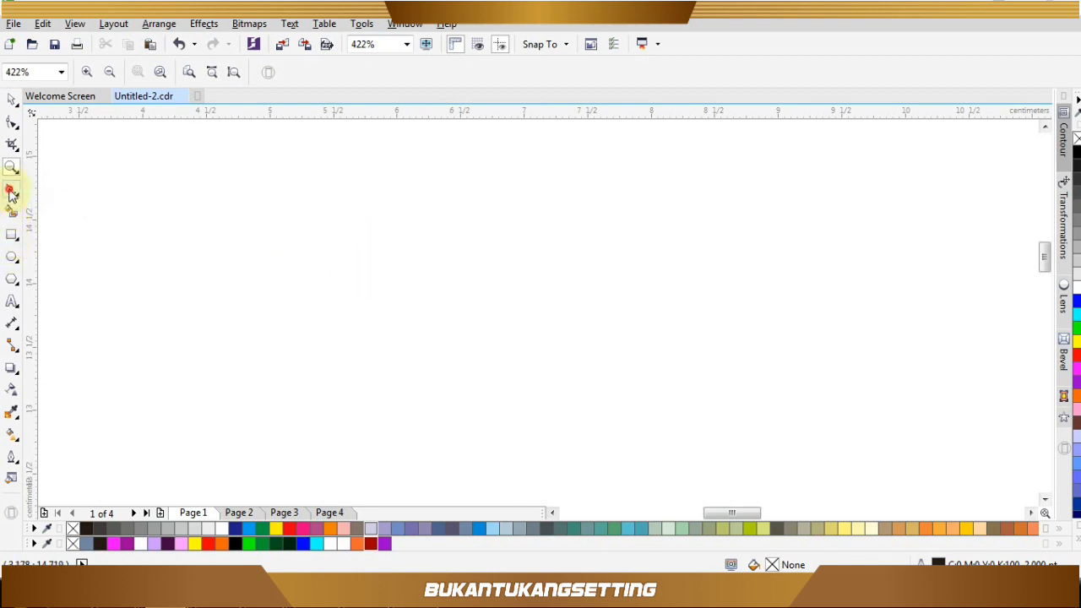
{"action": "left_click", "coordinate": [12, 192]}
{"action": "left_click", "coordinate": [13, 258]}
{"action": "left_click_drag", "start_coordinate": [467, 192], "coordinate": [578, 353]}
{"action": "left_click_drag", "start_coordinate": [513, 239], "coordinate": [573, 253]}
{"action": "left_click", "coordinate": [497, 253], "text": "shift"}
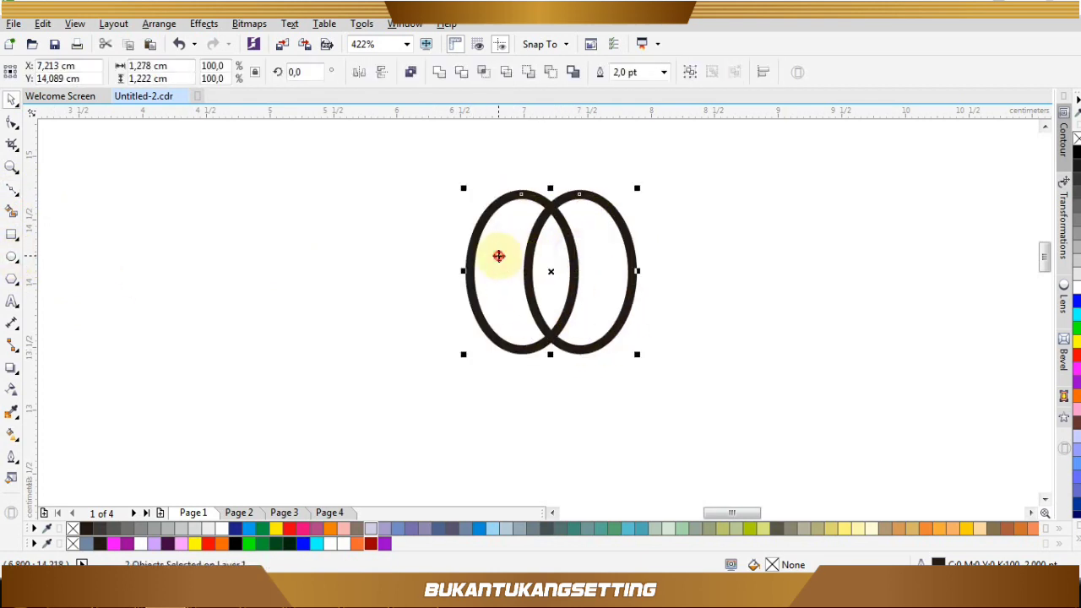
- Create the intersection of the two ellipses and delete both originals, leaving only the leaf shape
{"action": "left_click", "coordinate": [483, 73]}
{"action": "left_click_drag", "start_coordinate": [511, 223], "coordinate": [370, 251]}
{"action": "key", "text": "Delete"}
{"action": "left_click", "coordinate": [602, 254]}
{"action": "key", "text": "Delete"}
{"action": "left_click", "coordinate": [552, 255]}
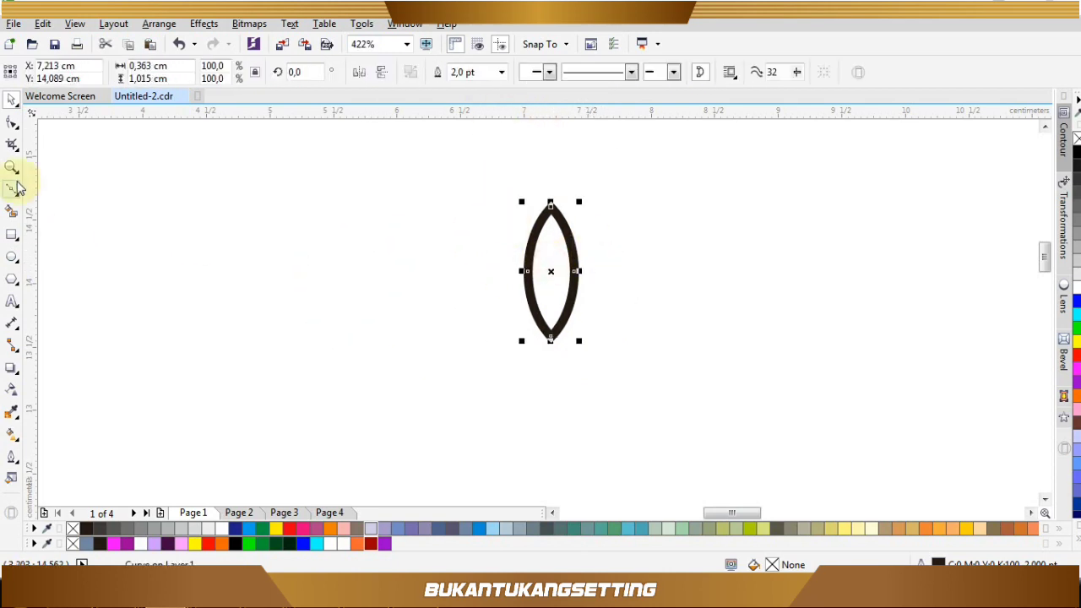
- Draw a vertical line between the leaf's two tips and subtract it from the leaf to split it lengthwise
{"action": "left_click", "coordinate": [12, 189]}
{"action": "left_click", "coordinate": [580, 162]}
{"action": "left_click", "coordinate": [550, 207]}
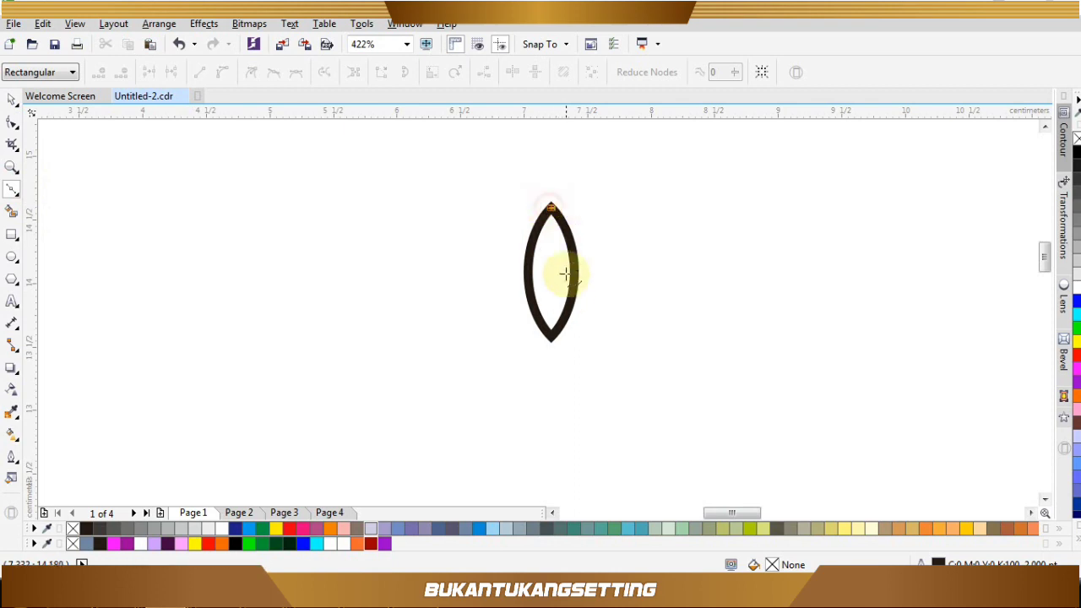
{"action": "left_click", "coordinate": [549, 340]}
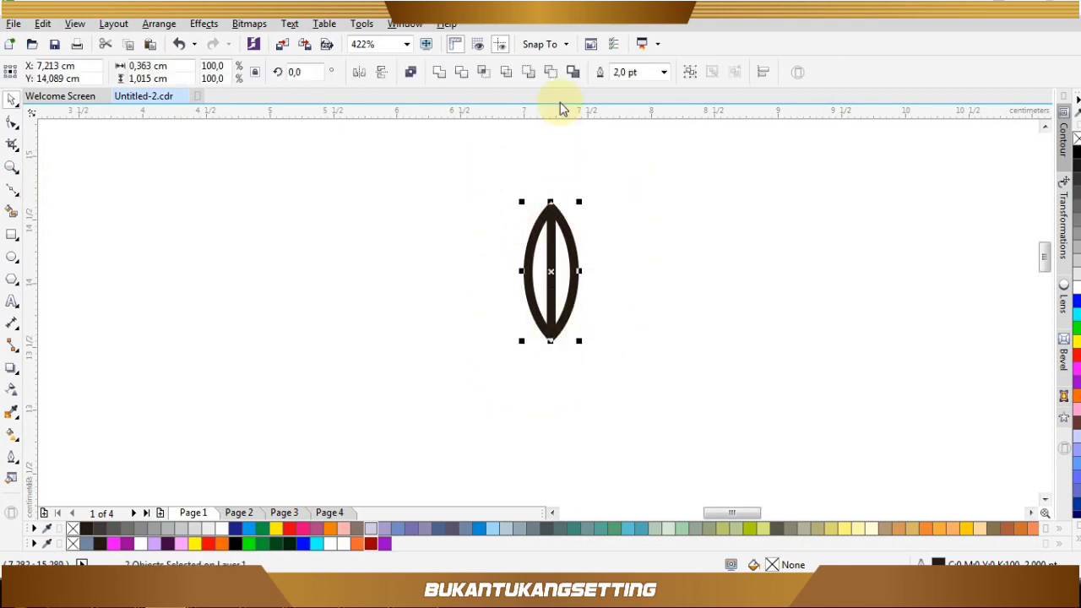
{"action": "left_click", "coordinate": [552, 75]}
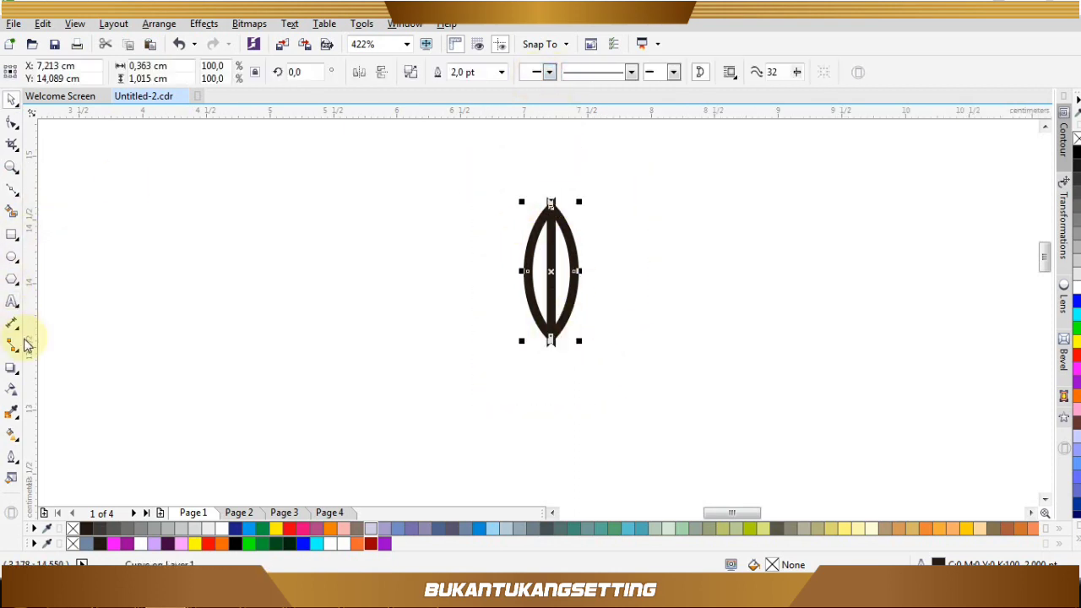
- Apply a twister distortion of 34 additional degrees to the split leaf shape
{"action": "left_click", "coordinate": [18, 380]}
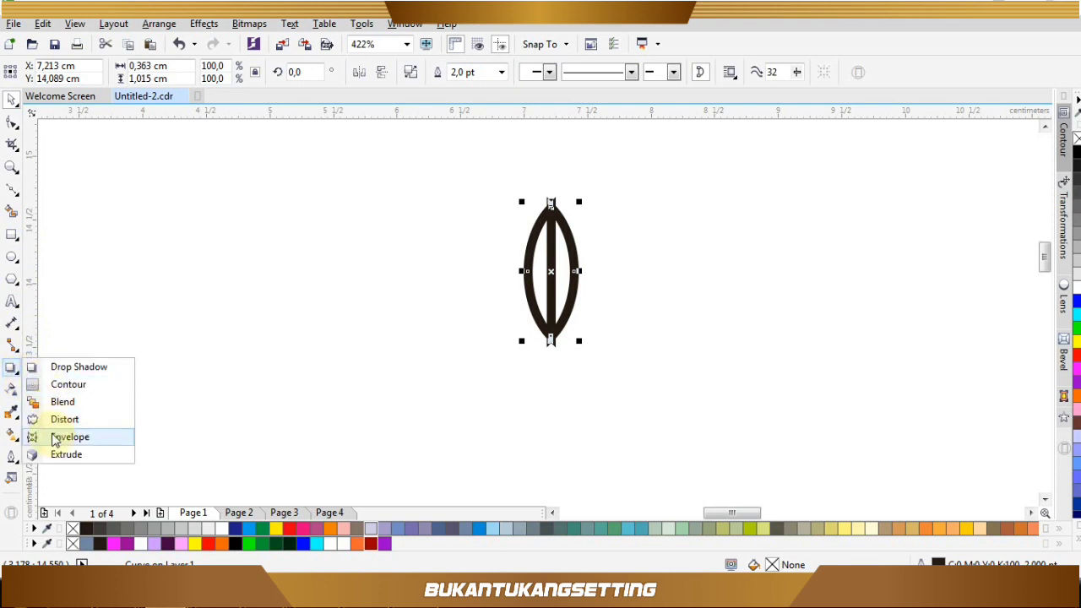
{"action": "left_click", "coordinate": [53, 419]}
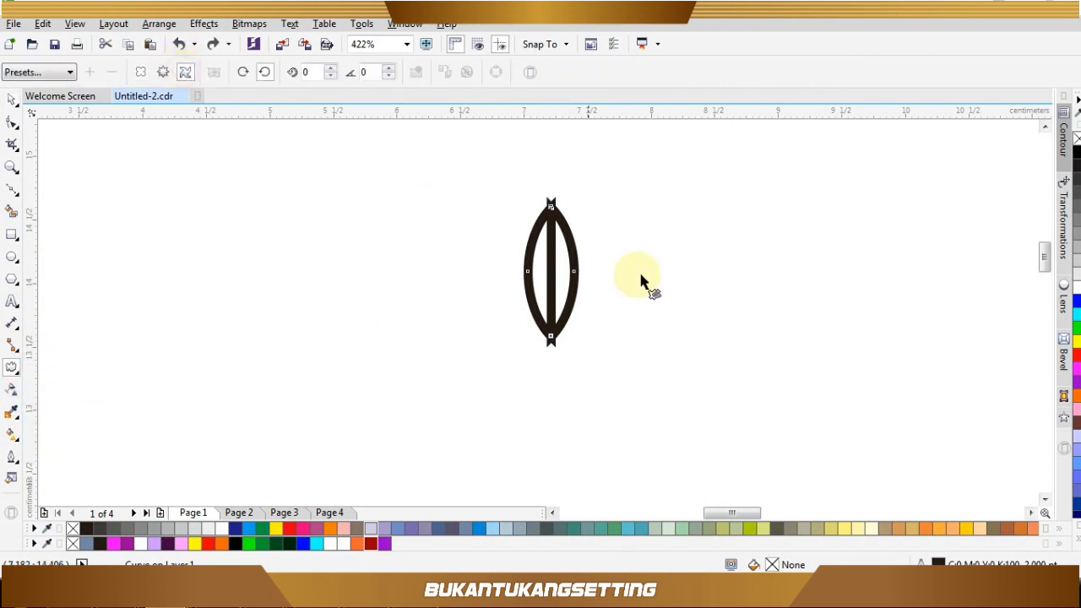
{"action": "left_click_drag", "start_coordinate": [604, 270], "coordinate": [611, 229]}
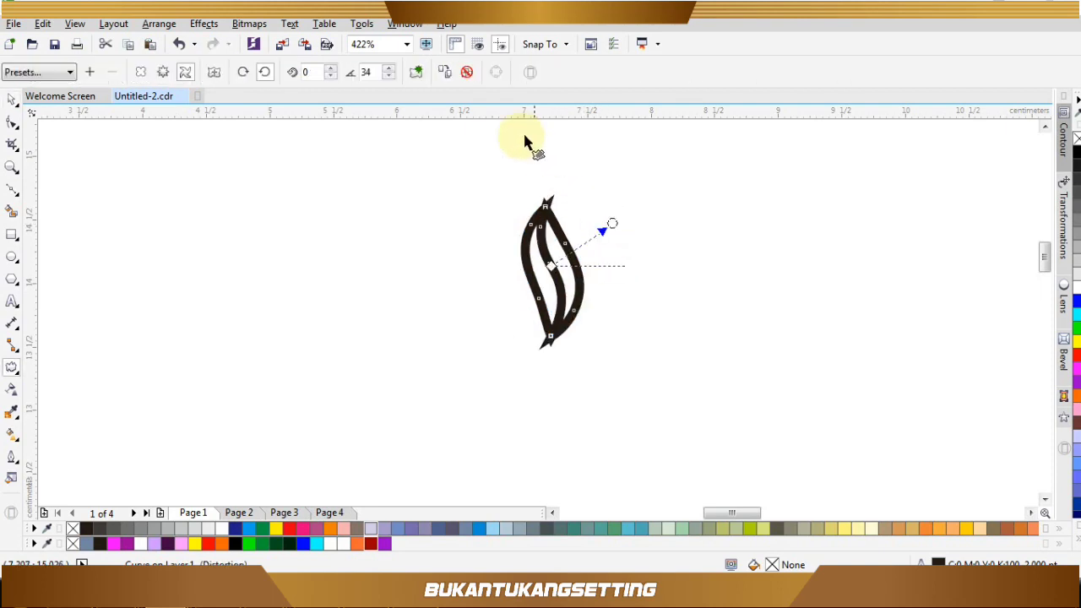
{"action": "key", "text": "space"}
{"action": "left_click", "coordinate": [415, 268]}
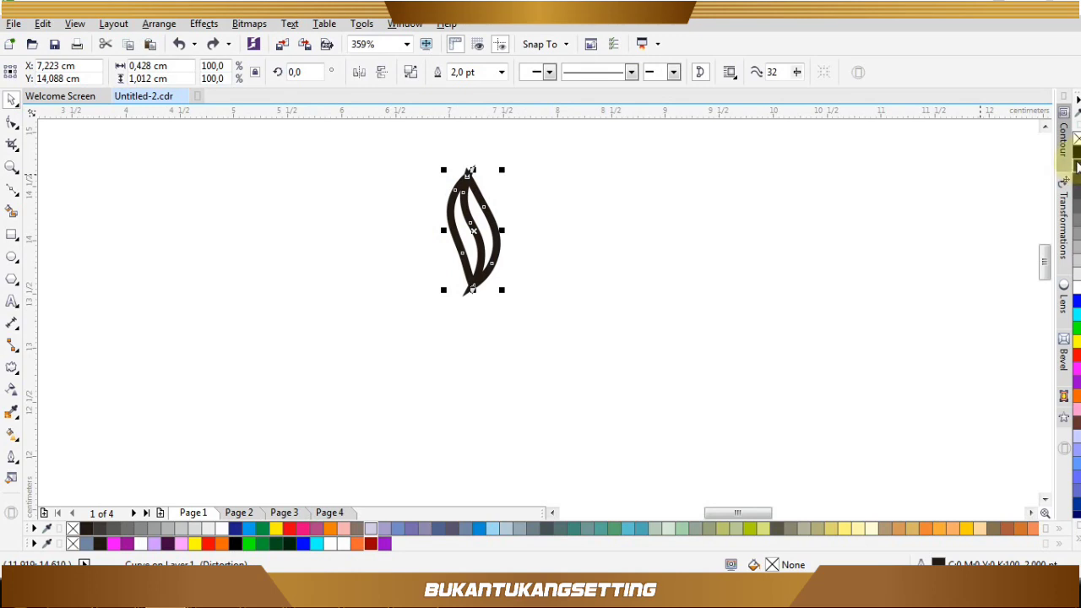
- Fill the twisted leaf with black and remove its outline
{"action": "left_click", "coordinate": [1077, 151]}
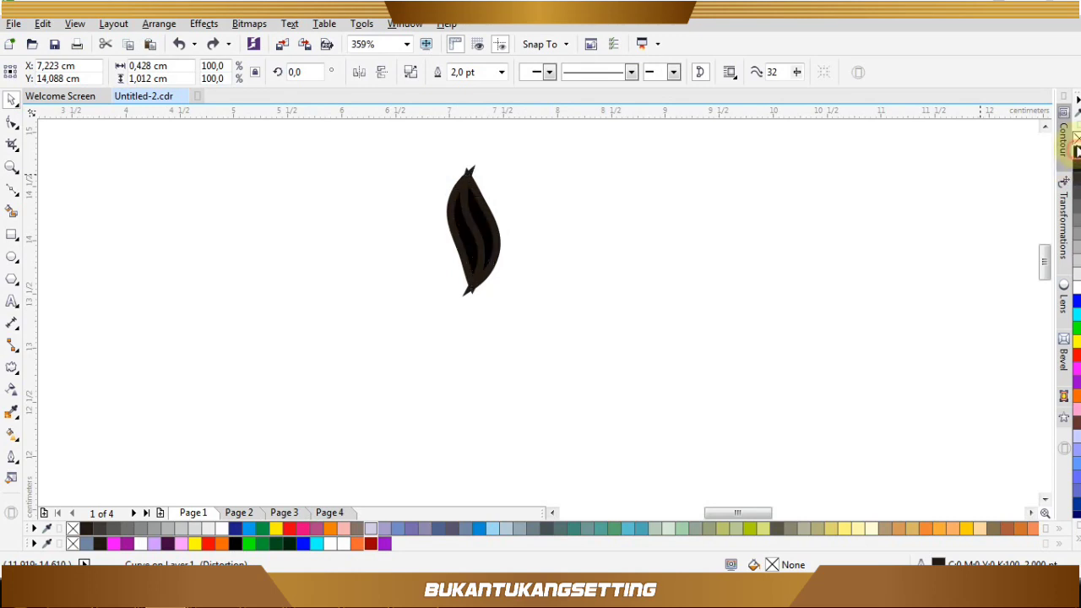
{"action": "right_click", "coordinate": [1077, 138]}
{"action": "left_click", "coordinate": [621, 156]}
- Break the twisted leaf apart into two halves, test-move the right half aside and undo that move
{"action": "left_click", "coordinate": [480, 226]}
{"action": "left_click", "coordinate": [411, 71]}
{"action": "left_click", "coordinate": [522, 165]}
{"action": "left_click_drag", "start_coordinate": [480, 209], "coordinate": [551, 209]}
{"action": "key", "text": "ctrl+z"}
- Fill the leaf's right half with orange (#FF6600) and its left half with Ruby Red (#990000)
{"action": "key", "text": "F2"}
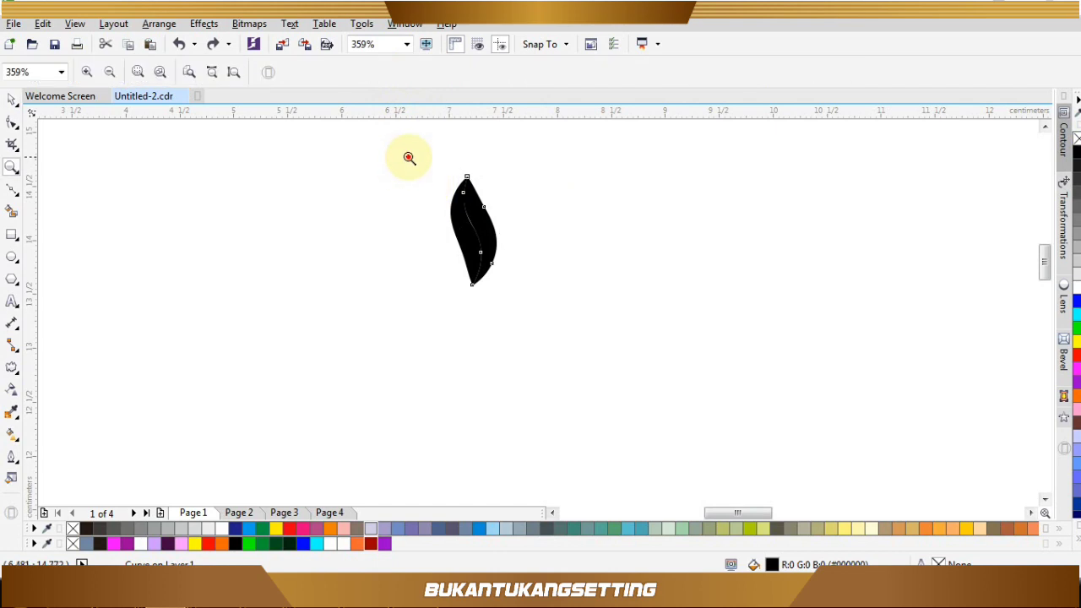
{"action": "left_click_drag", "start_coordinate": [408, 157], "coordinate": [558, 338]}
{"action": "left_click", "coordinate": [1077, 395]}
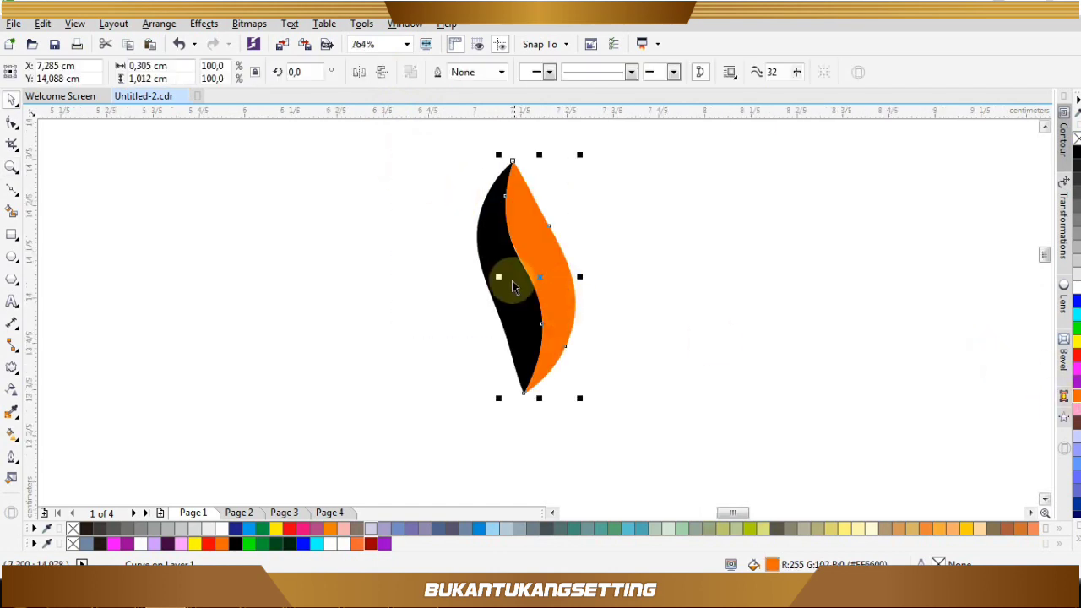
{"action": "left_click", "coordinate": [566, 292]}
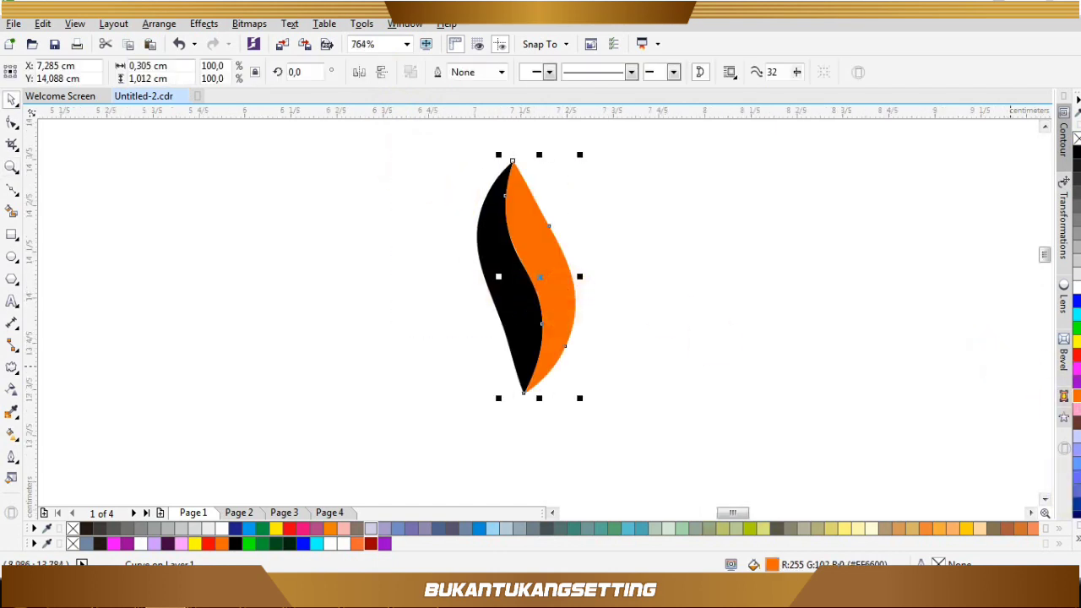
{"action": "left_click", "coordinate": [517, 309]}
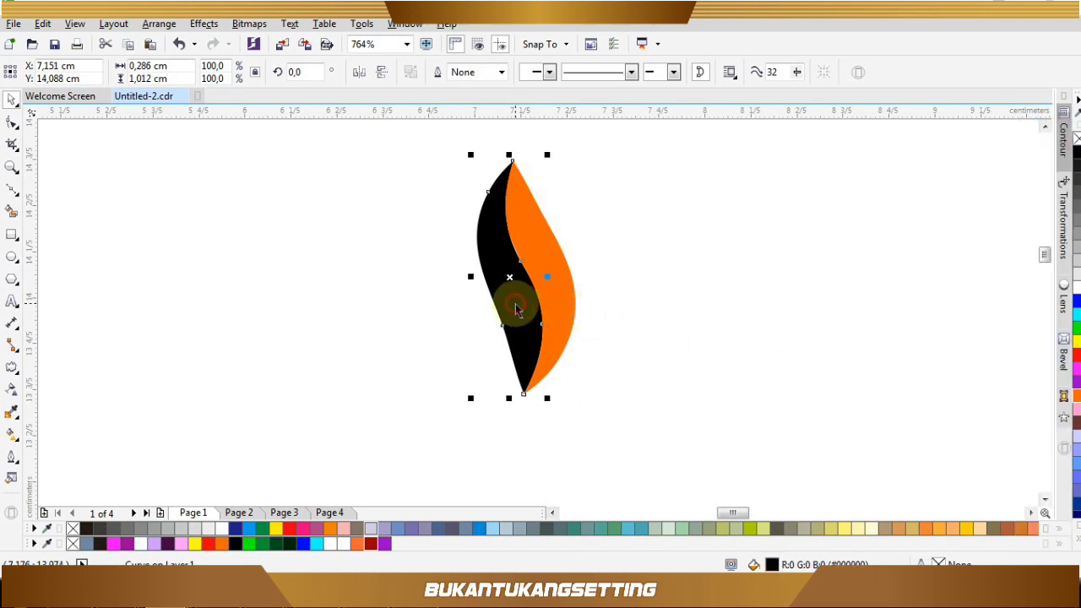
{"action": "left_click", "coordinate": [169, 544]}
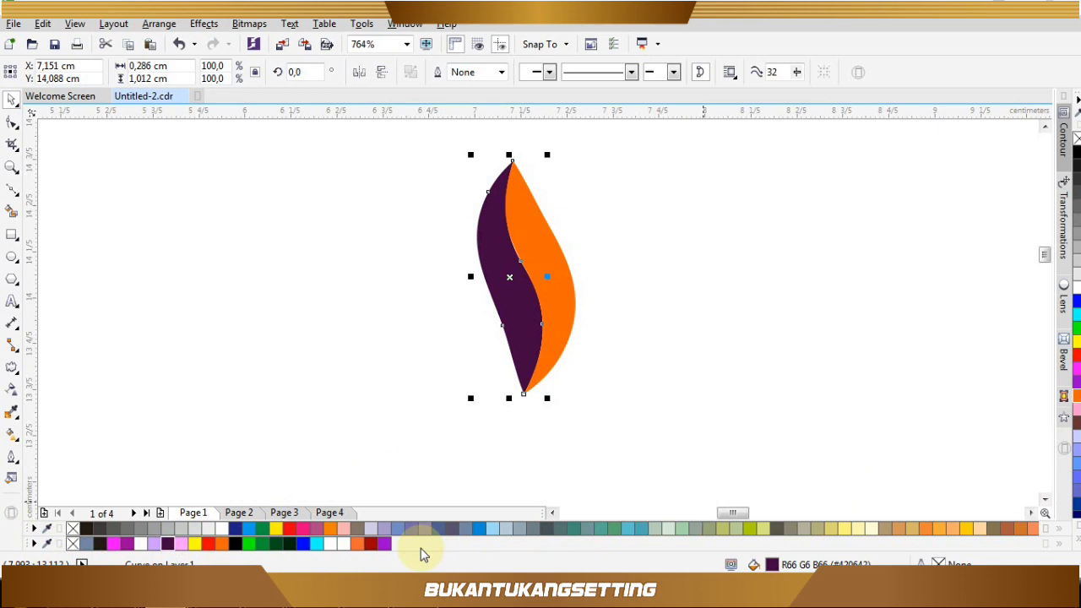
{"action": "left_click", "coordinate": [370, 544]}
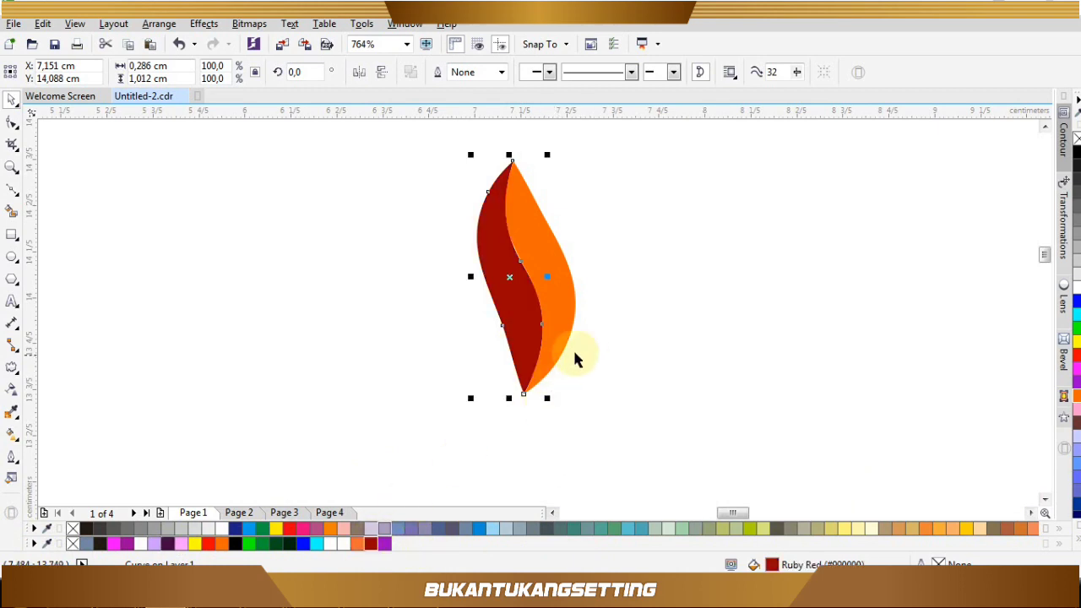
- Group the two coloured leaf halves and move the group down to about Y 10.85 cm
{"action": "key", "text": "F2"}
{"action": "key", "text": "F3"}
{"action": "left_click_drag", "start_coordinate": [425, 149], "coordinate": [549, 347]}
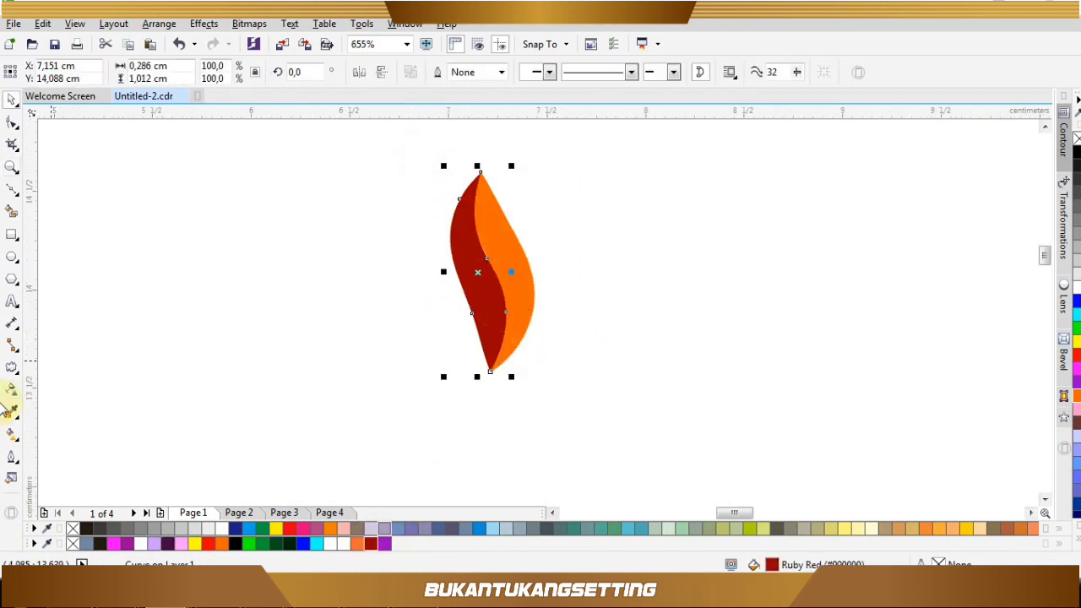
{"action": "left_click", "coordinate": [11, 436]}
{"action": "key", "text": "F2"}
{"action": "key", "text": "F3"}
{"action": "key", "text": "F3"}
{"action": "key", "text": "space"}
{"action": "left_click_drag", "start_coordinate": [273, 145], "coordinate": [357, 248]}
{"action": "key", "text": "ctrl+g"}
{"action": "left_click_drag", "start_coordinate": [302, 175], "coordinate": [311, 292]}
- Scale the leaf group down to 40.1% and rotate it to about 344.1 degrees
{"action": "key", "text": "F2"}
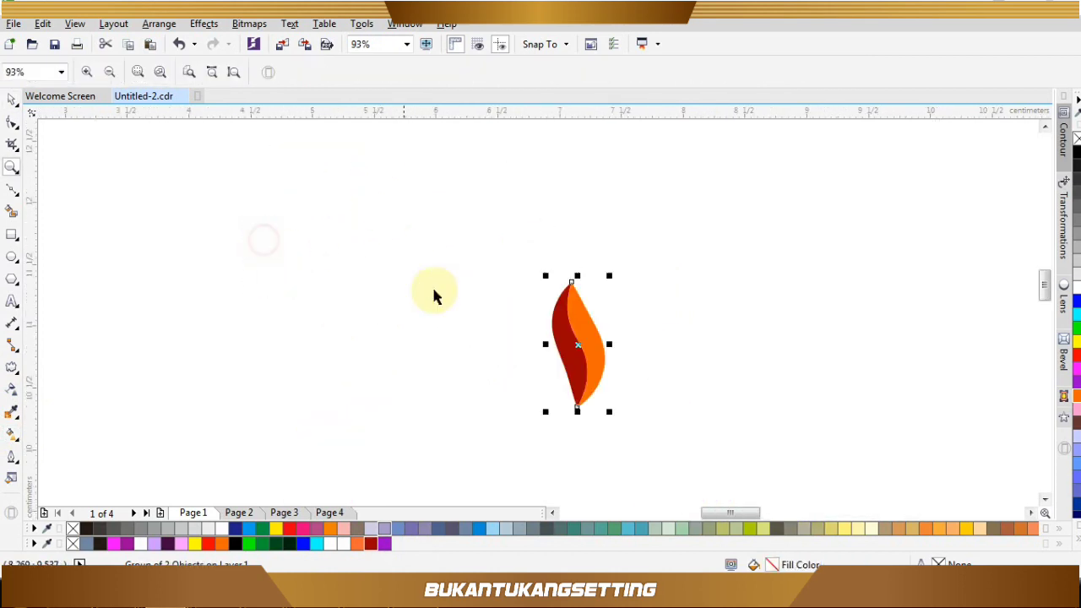
{"action": "left_click", "coordinate": [591, 317]}
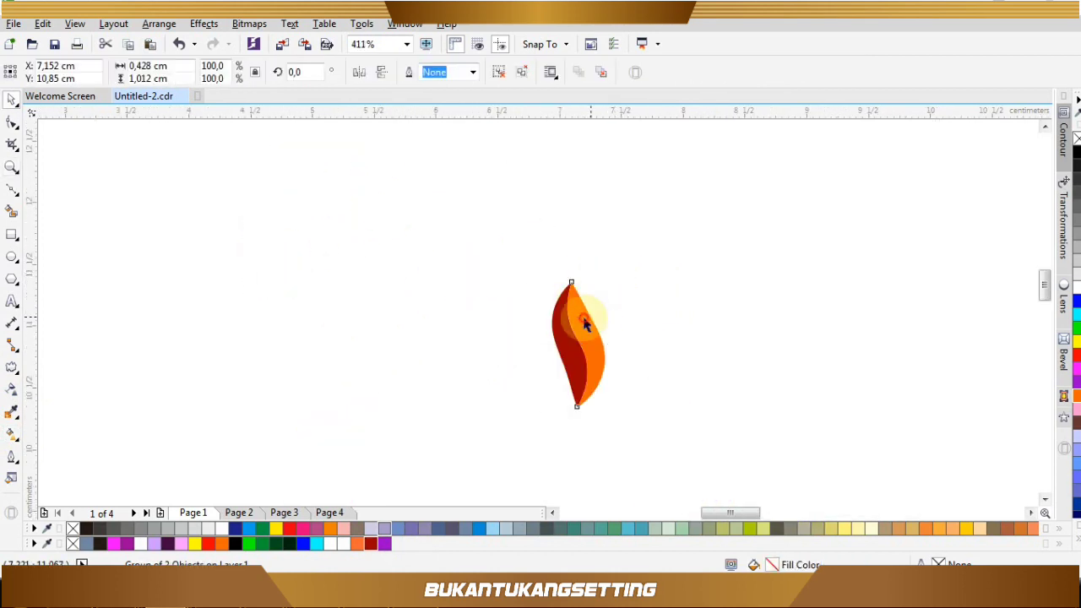
{"action": "mouse_move", "coordinate": [610, 274]}
{"action": "left_mouse_down"}
{"action": "mouse_move", "coordinate": [622, 284]}
{"action": "mouse_move", "coordinate": [615, 279]}
{"action": "left_mouse_up"}
{"action": "key", "text": "F3"}
- Place a copy of the small leaf group level with it on the far right, at about X 21.15 cm
{"action": "left_click_drag", "start_coordinate": [309, 252], "coordinate": [690, 286]}
{"action": "key", "text": "F2"}
{"action": "key", "text": "F2"}
{"action": "right_click", "coordinate": [431, 298]}
{"action": "right_click", "coordinate": [690, 286]}
{"action": "left_click", "coordinate": [668, 222]}
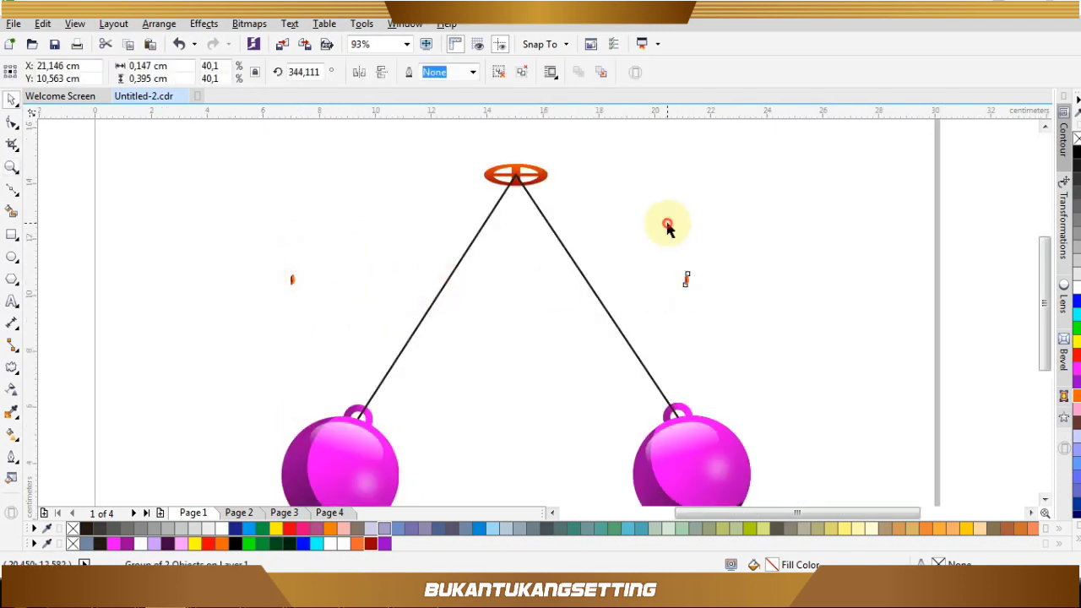
- Blend the left leaf group into its right copy with 200 steps
{"action": "left_click", "coordinate": [20, 377]}
{"action": "left_click", "coordinate": [65, 399]}
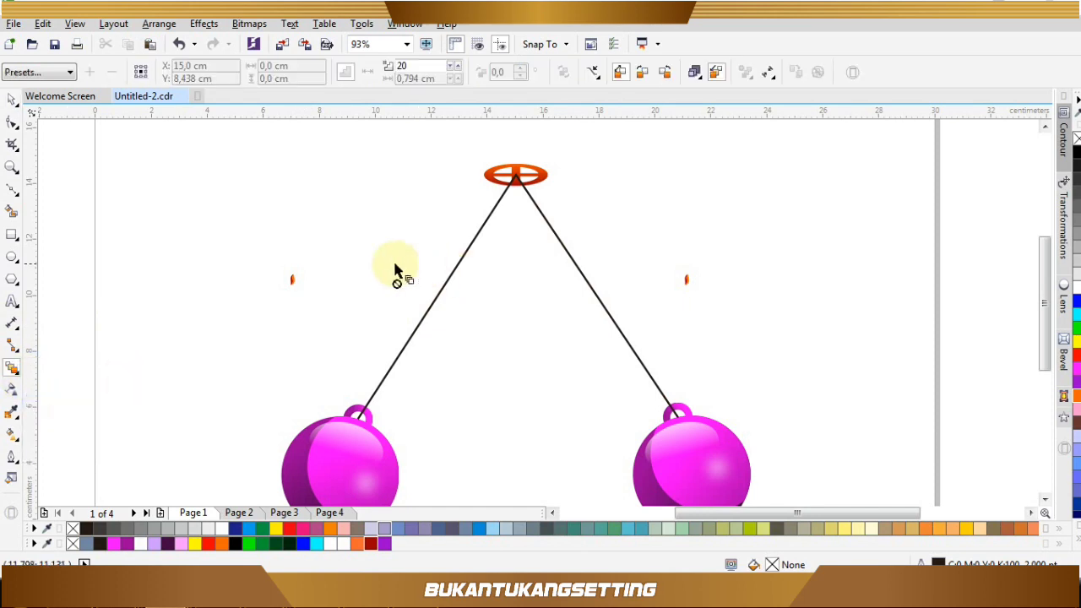
{"action": "left_click_drag", "start_coordinate": [292, 282], "coordinate": [686, 281]}
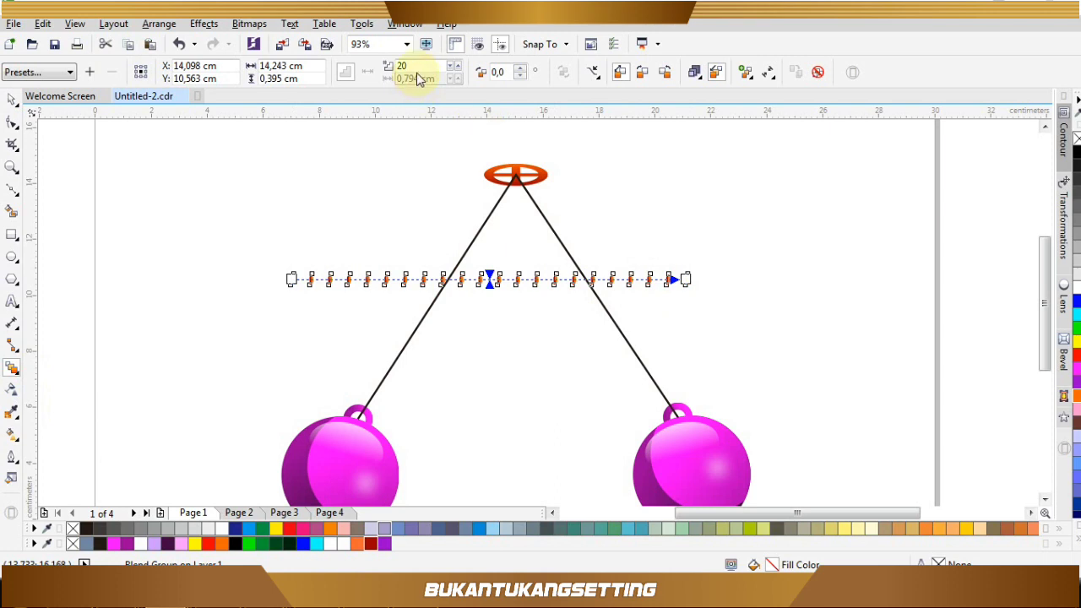
{"action": "type", "text": "0"}
{"action": "key", "text": "Return"}
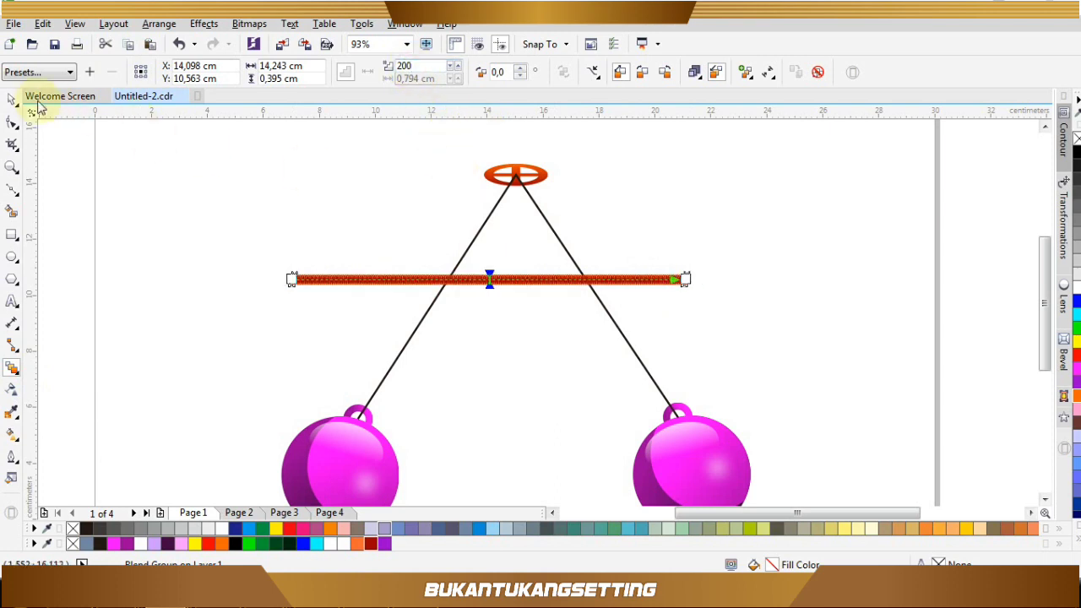
- Assign the black string running from the baubles to the wheel as the leaf blend's new path
{"action": "left_click", "coordinate": [592, 73]}
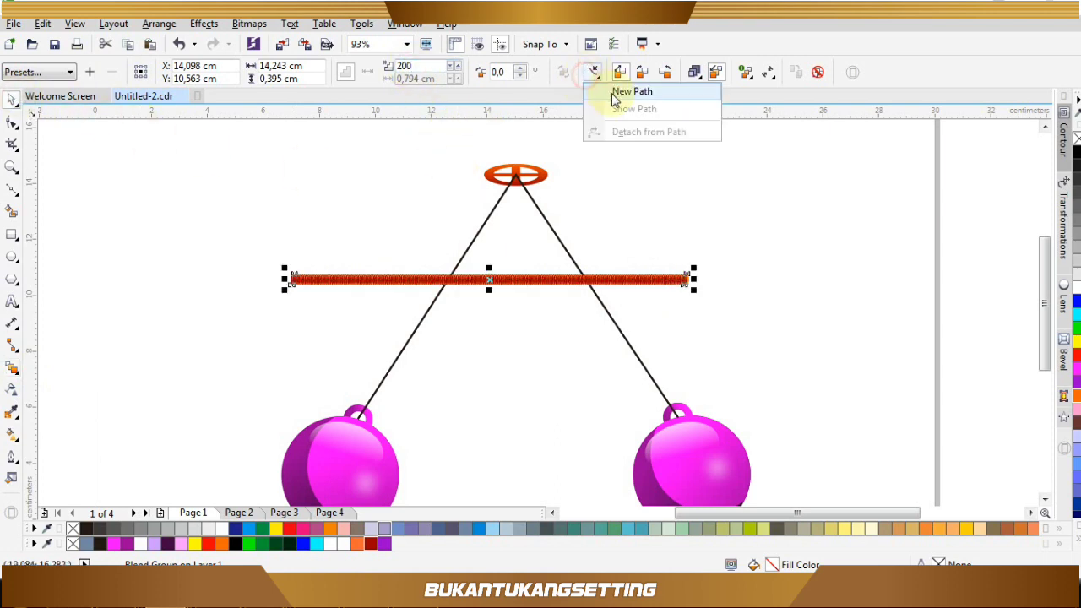
{"action": "left_click", "coordinate": [629, 87]}
{"action": "left_click", "coordinate": [496, 203]}
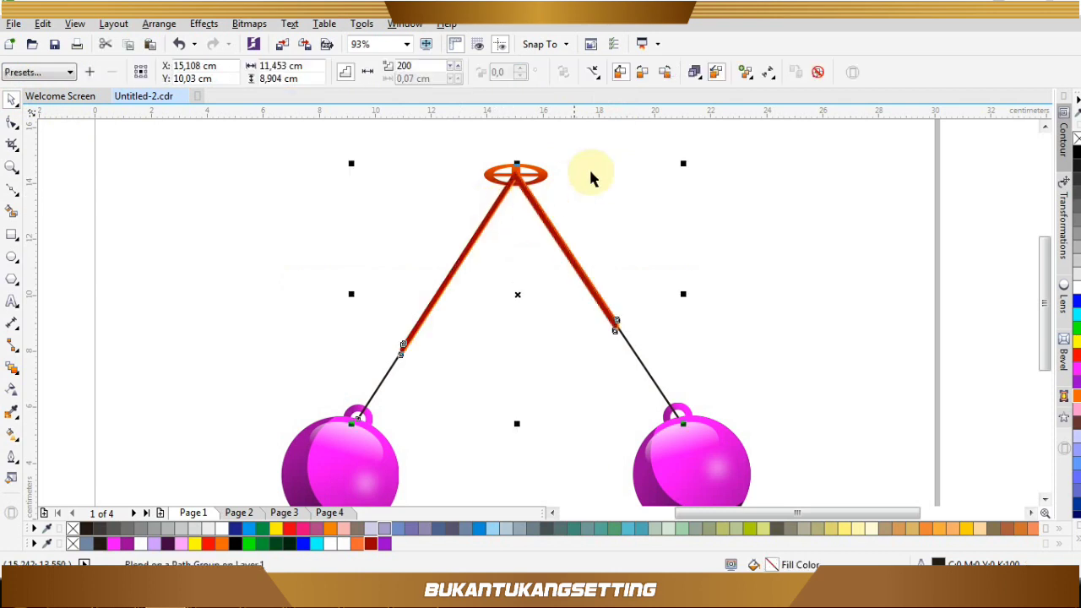
- Make all blended leaves rotate with the string path and spread the blend along its full length
{"action": "left_click", "coordinate": [745, 74]}
{"action": "left_click", "coordinate": [770, 179]}
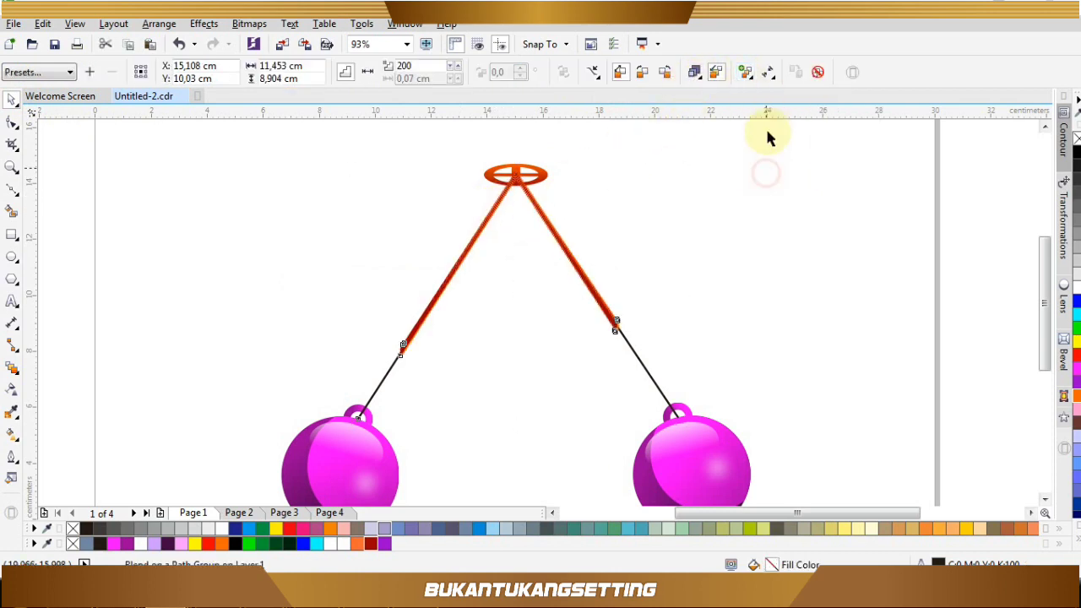
{"action": "left_click", "coordinate": [746, 73]}
{"action": "left_click", "coordinate": [764, 161]}
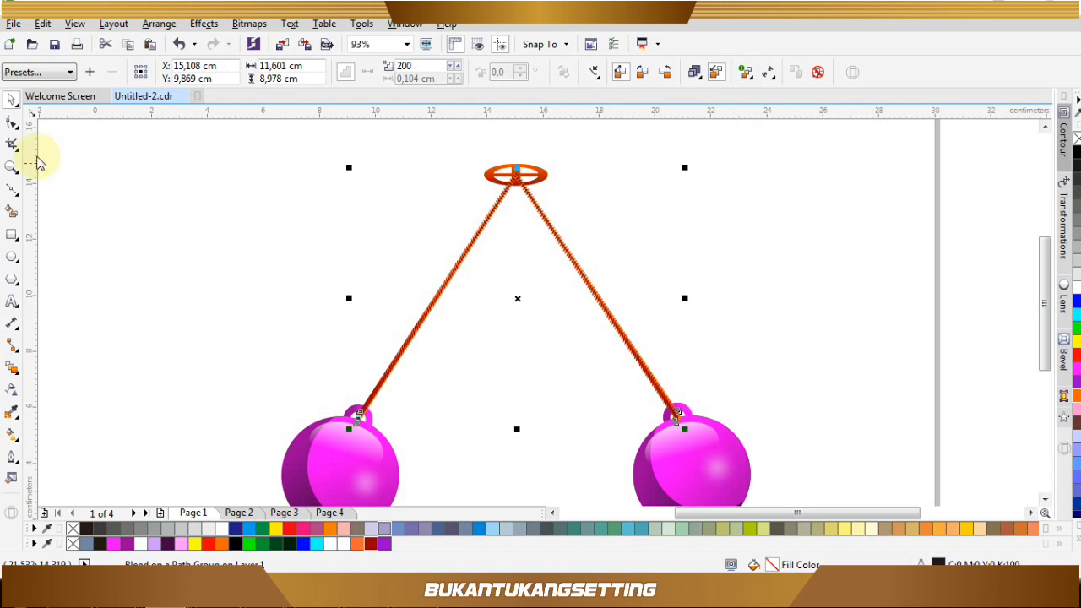
- Rotate the leaf at the string's left end to about 55.5 degrees and position it inside the left hanger ring
{"action": "key", "text": "F2"}
{"action": "left_click_drag", "start_coordinate": [327, 386], "coordinate": [417, 449]}
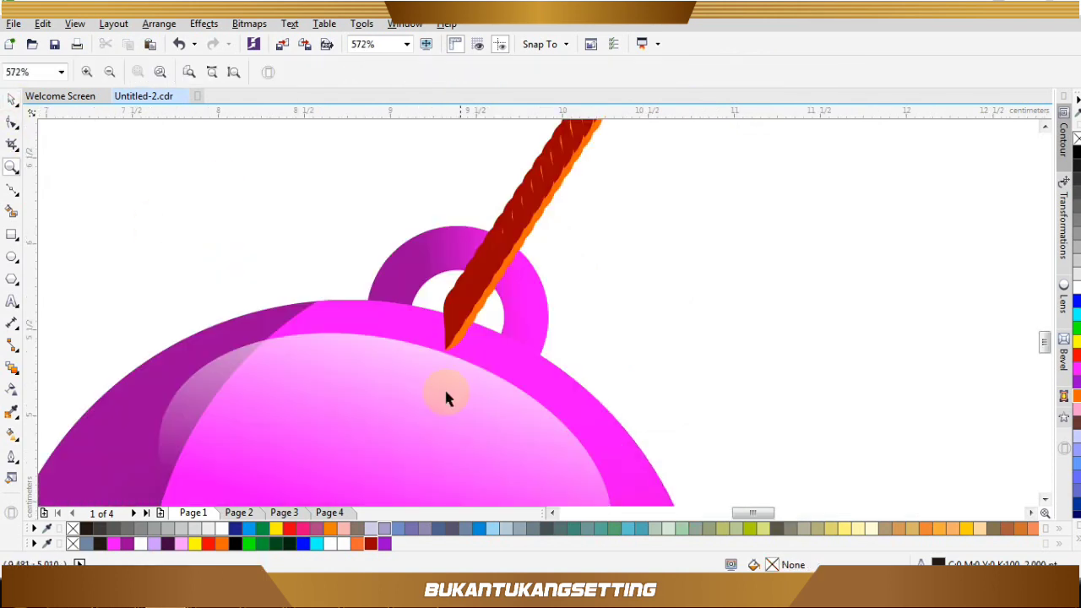
{"action": "left_click", "coordinate": [448, 332]}
{"action": "left_click_drag", "start_coordinate": [469, 355], "coordinate": [509, 312]}
{"action": "key", "text": "F2"}
{"action": "left_click_drag", "start_coordinate": [293, 191], "coordinate": [522, 341]}
{"action": "key", "text": "space"}
{"action": "left_click_drag", "start_coordinate": [670, 453], "coordinate": [687, 422]}
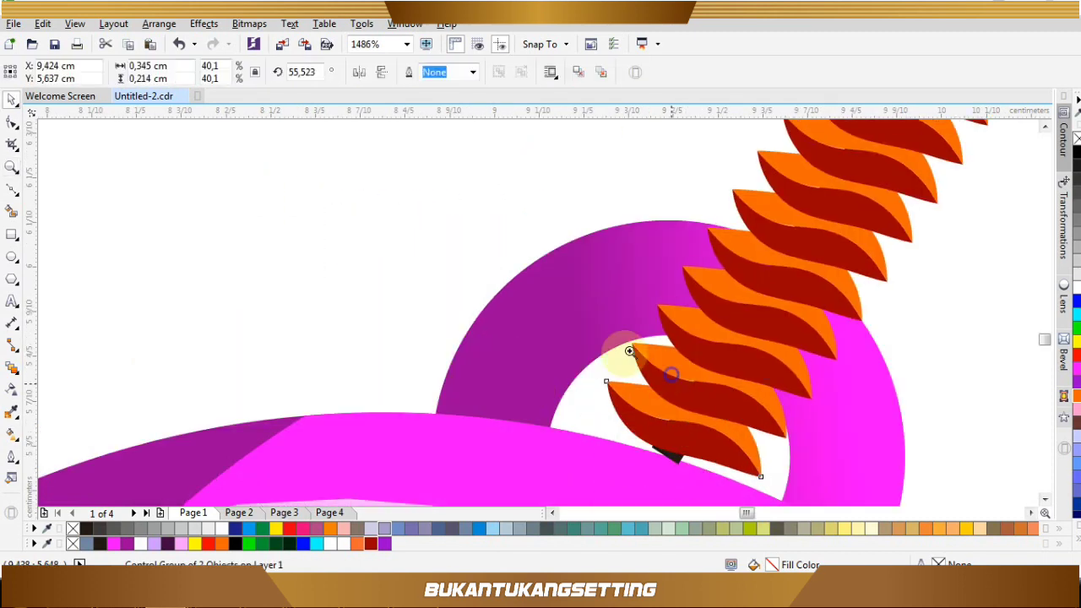
- Rotate the leaf at the string's right end to about 271.9 degrees within the right hanger ring
{"action": "right_click", "coordinate": [678, 345]}
{"action": "right_click", "coordinate": [664, 342]}
{"action": "left_click_drag", "start_coordinate": [604, 353], "coordinate": [651, 399]}
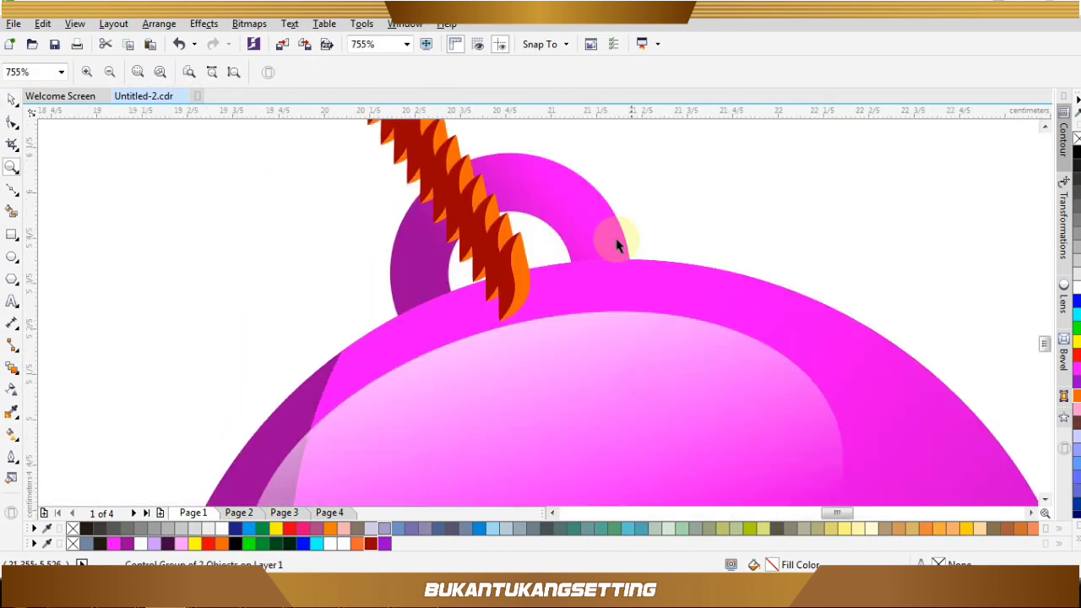
{"action": "key", "text": "space"}
{"action": "left_click_drag", "start_coordinate": [522, 259], "coordinate": [582, 269]}
{"action": "left_click", "coordinate": [516, 236]}
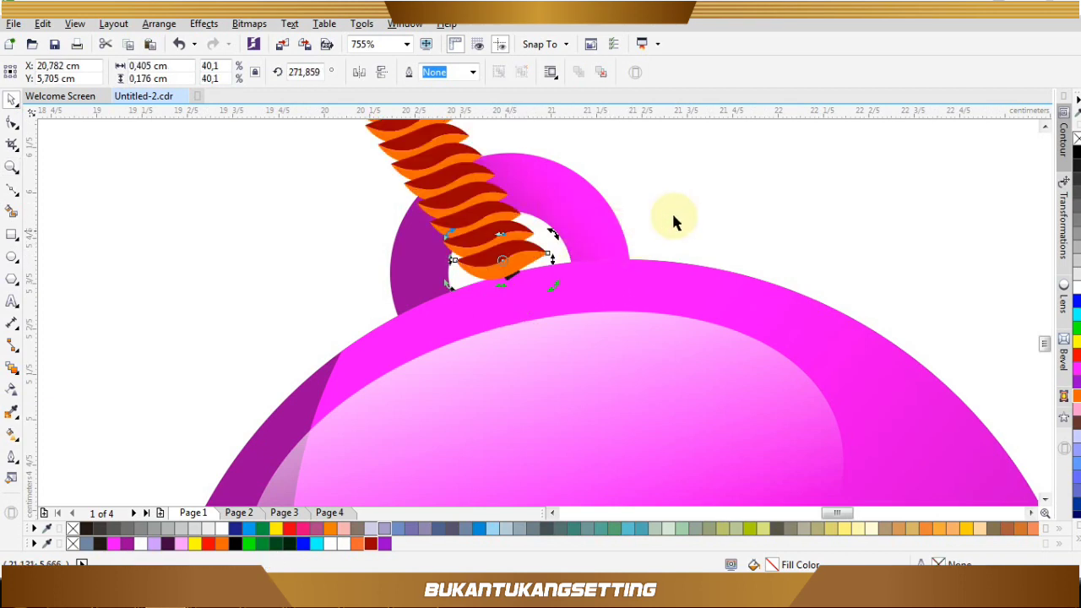
{"action": "left_click", "coordinate": [675, 212]}
- Set the number of blend steps for the leaf rope to 150
{"action": "key", "text": "space"}
{"action": "right_click", "coordinate": [571, 212]}
{"action": "left_click_drag", "start_coordinate": [436, 176], "coordinate": [585, 278]}
{"action": "key", "text": "space"}
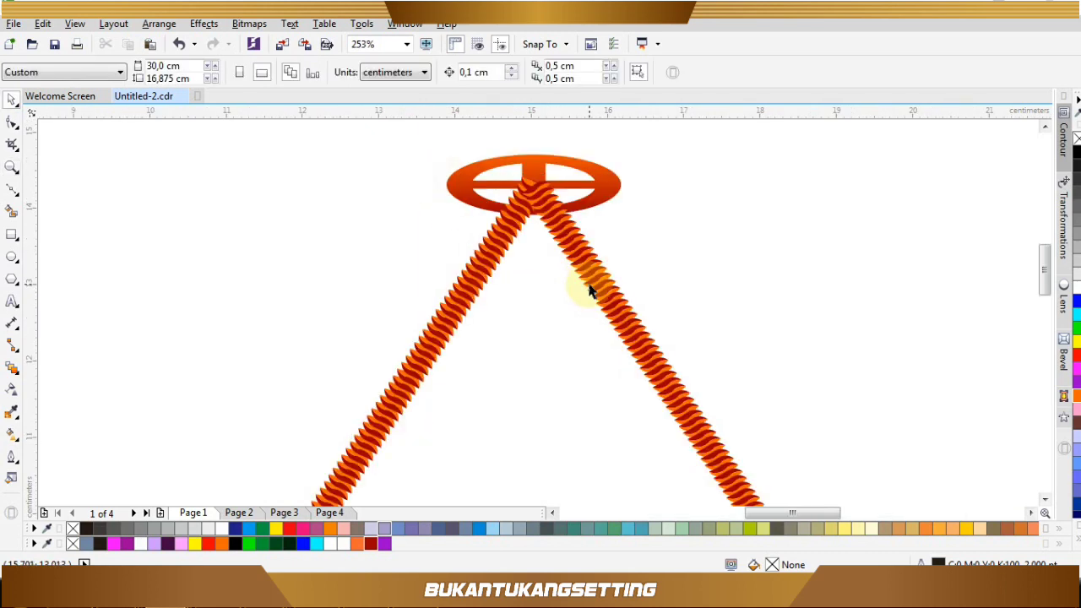
{"action": "left_click", "coordinate": [589, 283]}
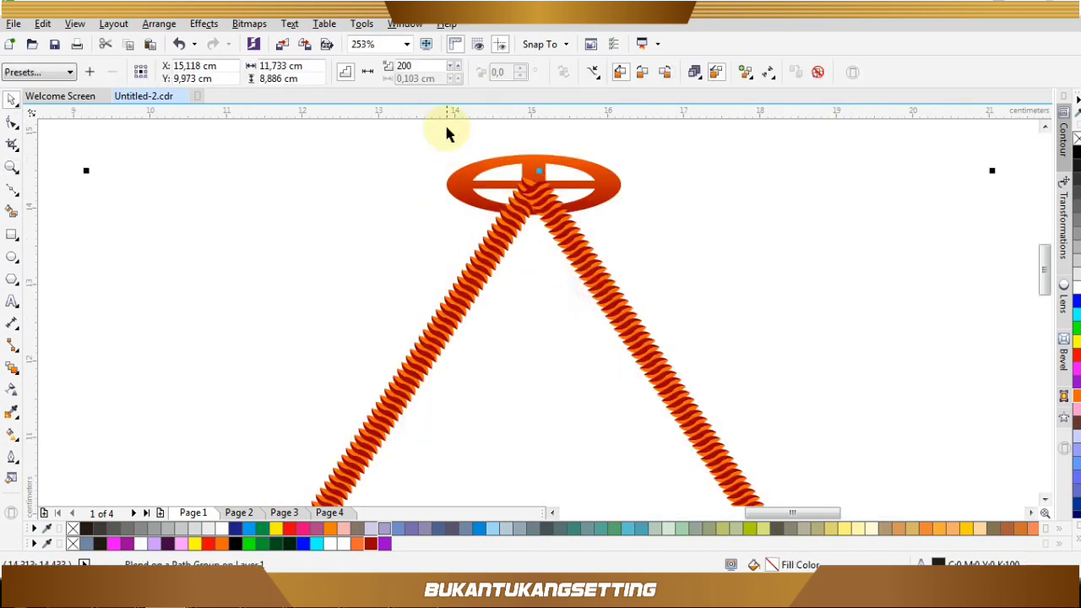
{"action": "left_click", "coordinate": [450, 65]}
{"action": "left_click", "coordinate": [450, 65]}
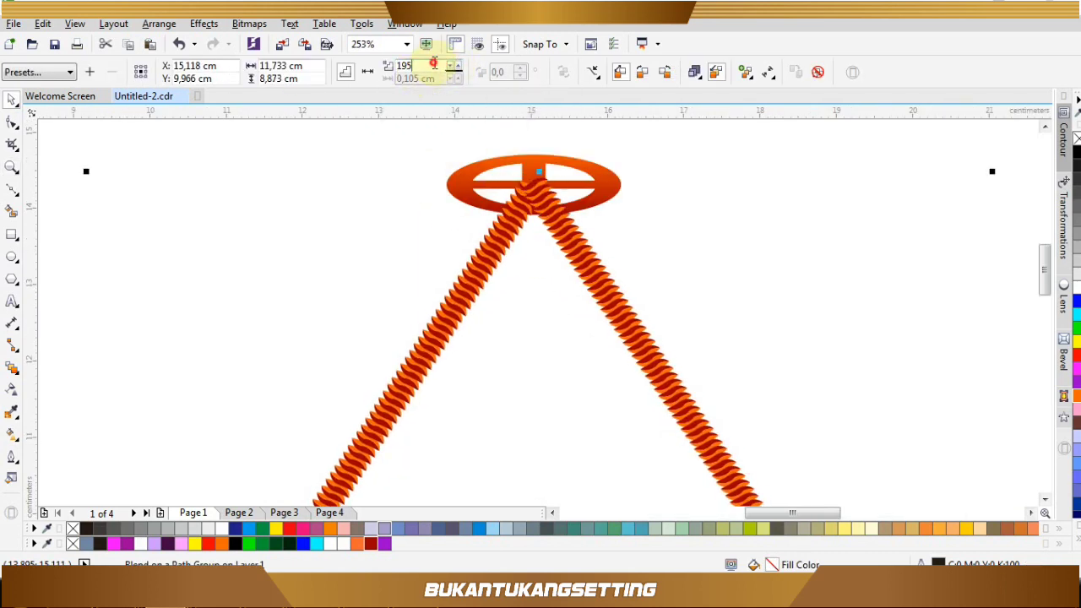
{"action": "type", "text": "150"}
{"action": "key", "text": "Return"}
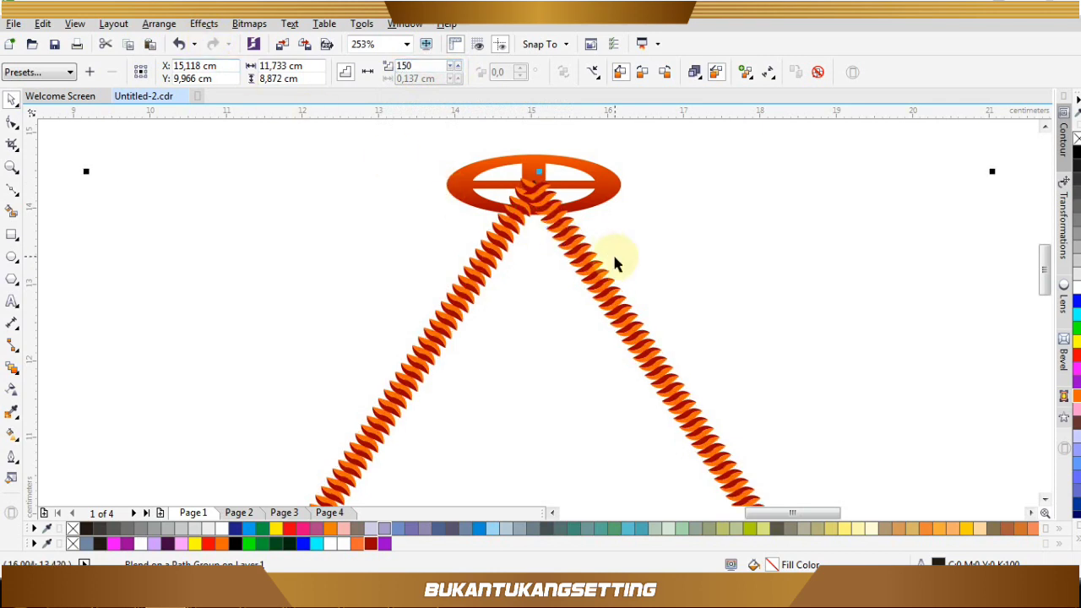
- Rotate the end leaf at the left bauble's hanger ring further clockwise to tighten the rope twist
{"action": "key", "text": "z"}
{"action": "right_click", "coordinate": [612, 252]}
{"action": "left_click_drag", "start_coordinate": [374, 347], "coordinate": [418, 379]}
{"action": "key", "text": "space"}
{"action": "left_click", "coordinate": [552, 385]}
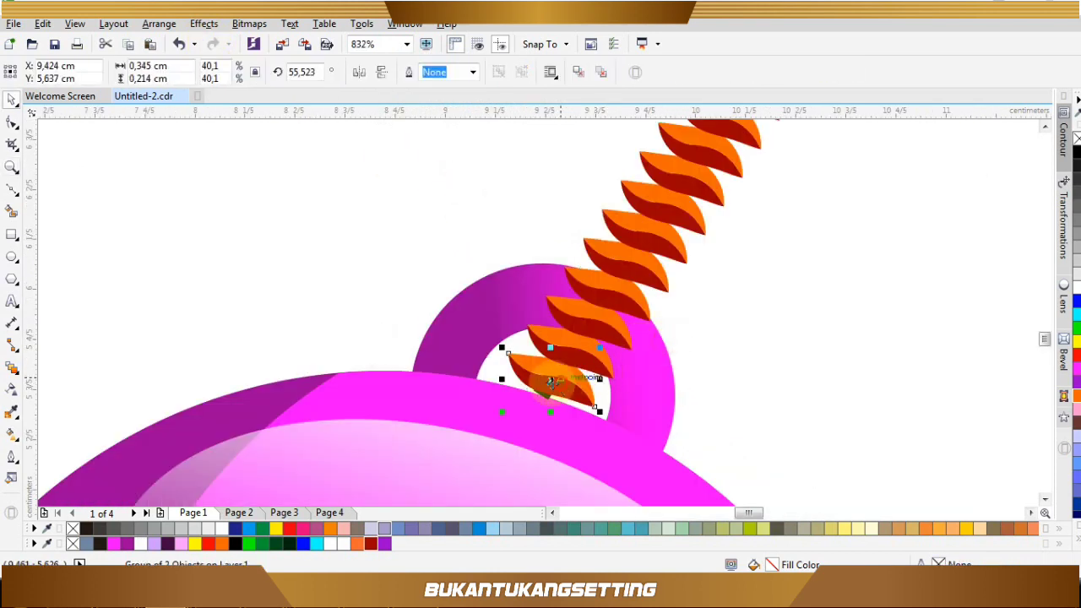
{"action": "left_click", "coordinate": [552, 385]}
{"action": "left_click_drag", "start_coordinate": [601, 347], "coordinate": [610, 394]}
- Rotate the end leaf at the right bauble's hanger ring slightly counterclockwise to match the rope twist
{"action": "key", "text": "z"}
{"action": "right_click", "coordinate": [648, 319]}
{"action": "left_click_drag", "start_coordinate": [611, 351], "coordinate": [648, 388]}
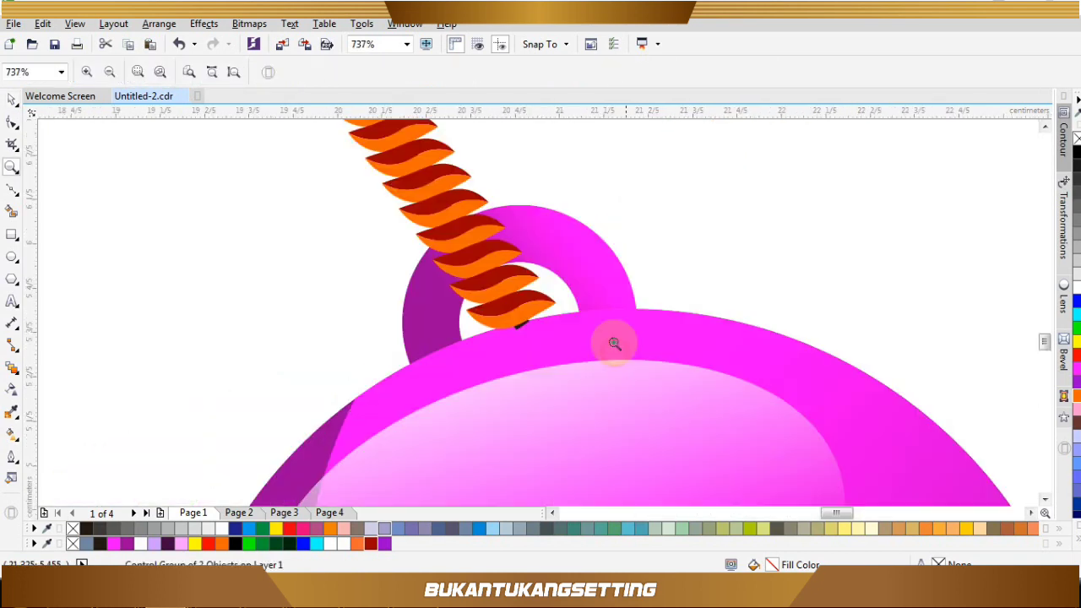
{"action": "key", "text": "space"}
{"action": "left_click", "coordinate": [519, 309]}
{"action": "left_click", "coordinate": [519, 309]}
{"action": "left_click_drag", "start_coordinate": [560, 287], "coordinate": [602, 221]}
- Bring the orange wheel to the front of the stacking order, above the rope ends
{"action": "key", "text": "space"}
{"action": "key", "text": "shift+F4"}
{"action": "key", "text": "space"}
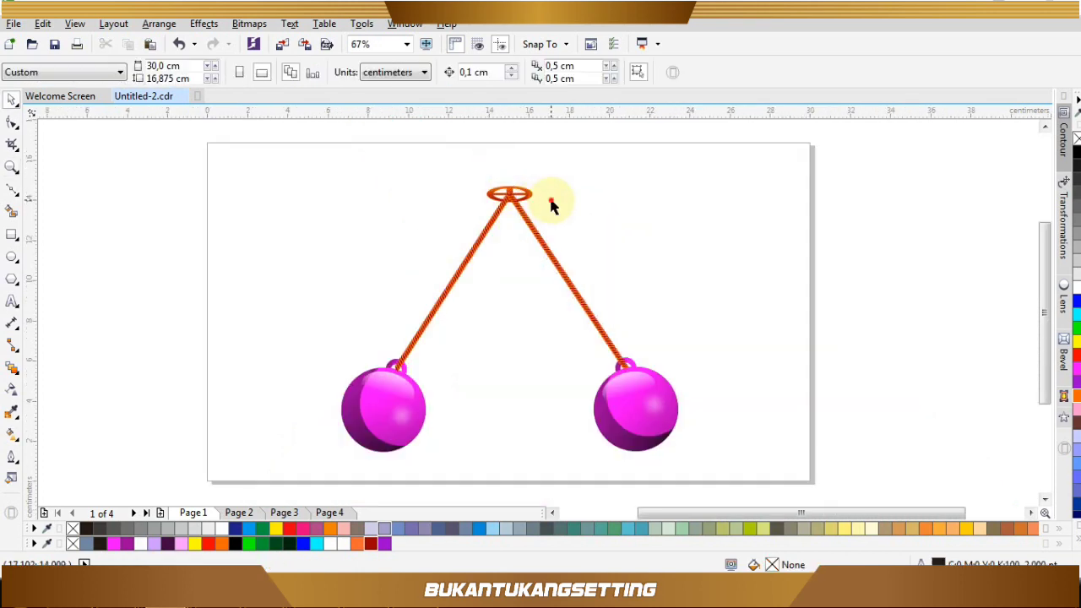
{"action": "left_click", "coordinate": [518, 202]}
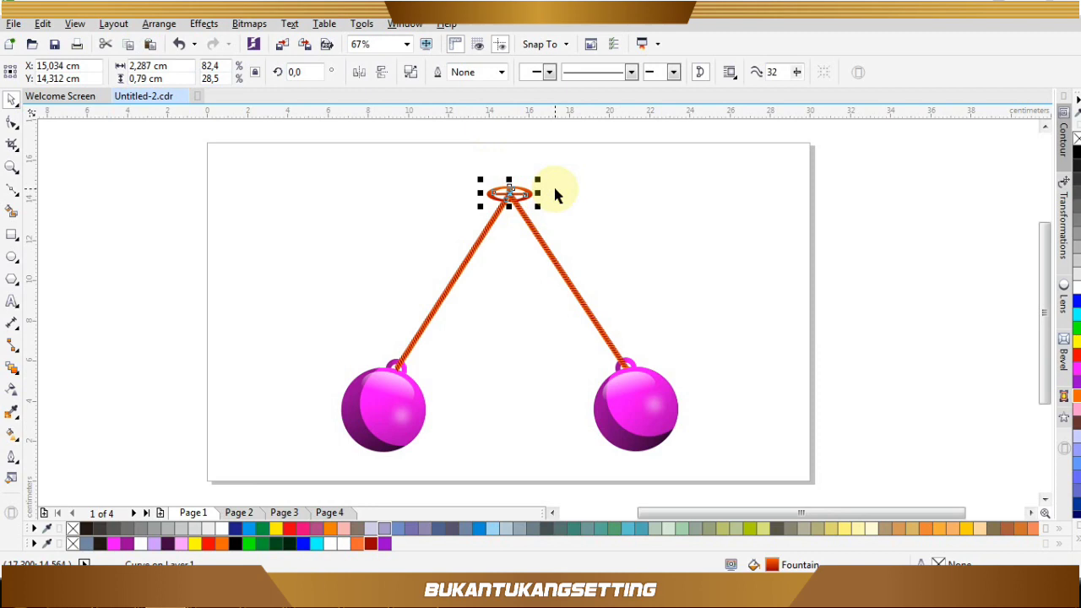
{"action": "right_click", "coordinate": [515, 191]}
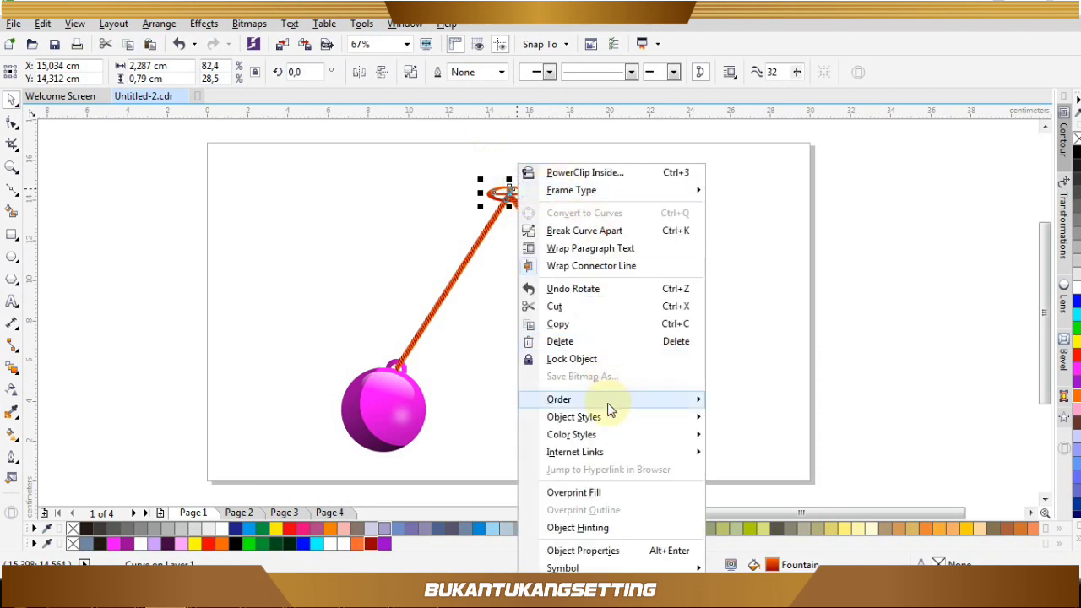
{"action": "mouse_move", "coordinate": [610, 409]}
{"action": "left_click", "coordinate": [735, 405]}
{"action": "left_click", "coordinate": [714, 306]}
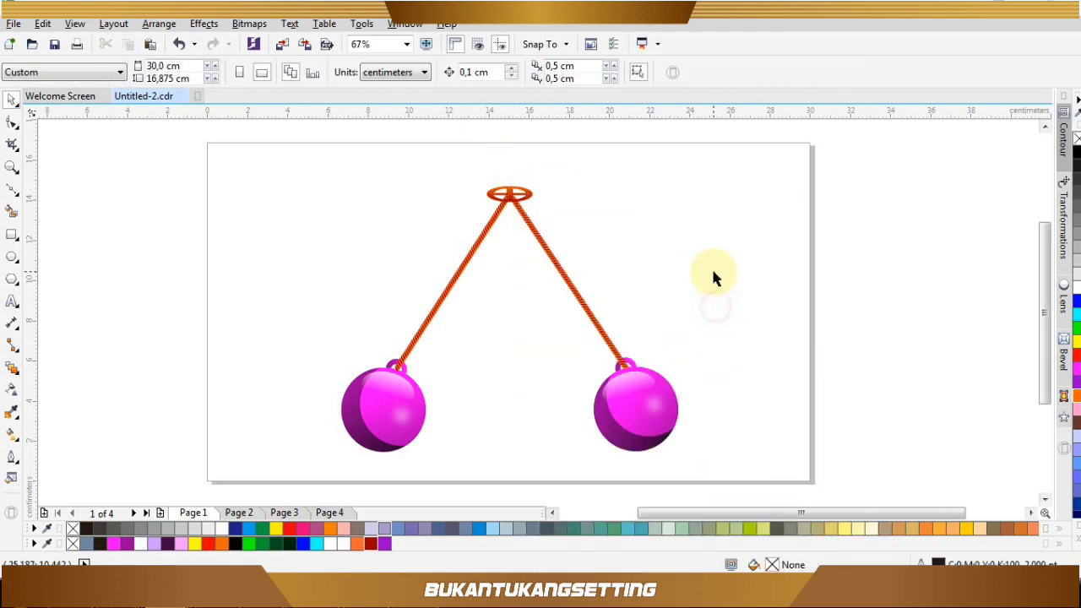
- Select the whole artwork and move it up about 1 cm on the page
{"action": "left_click", "coordinate": [403, 408]}
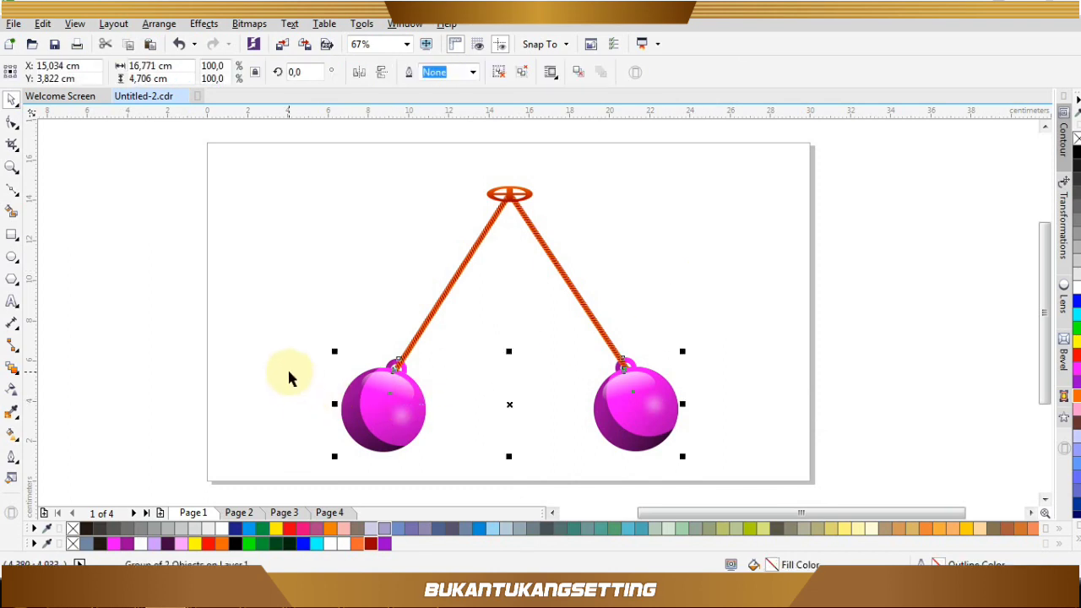
{"action": "left_click", "coordinate": [313, 365]}
{"action": "left_click_drag", "start_coordinate": [386, 194], "coordinate": [694, 390]}
{"action": "left_click", "coordinate": [727, 261]}
{"action": "key", "text": "ctrl+a"}
{"action": "left_click", "coordinate": [830, 168]}
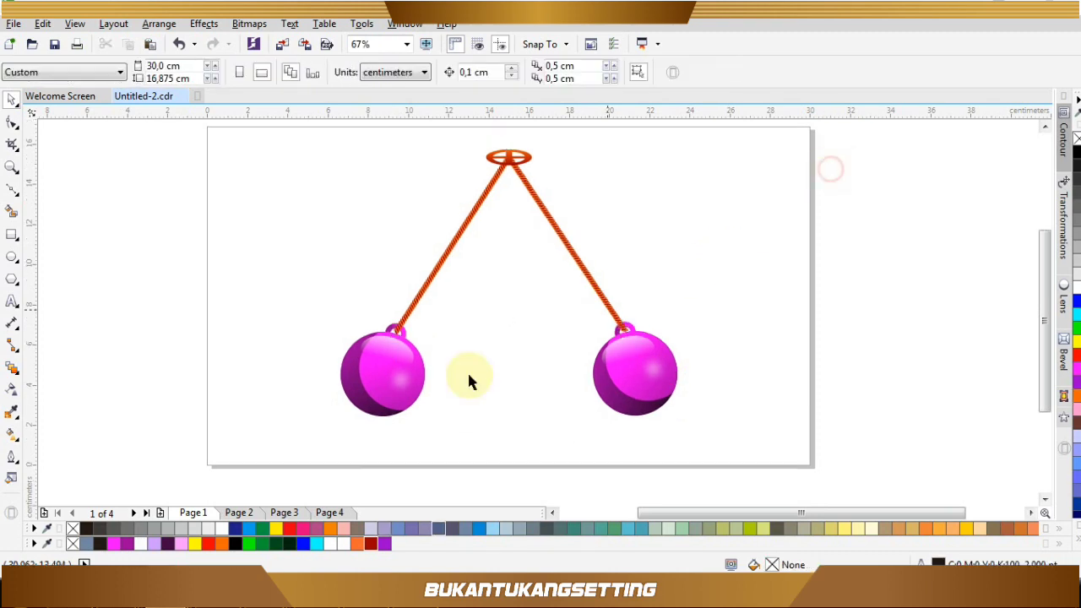
- Draw a flat ellipse about 1.9 by 0.36 cm below the left bauble, filled black with no outline
{"action": "key", "text": "z"}
{"action": "left_click_drag", "start_coordinate": [286, 389], "coordinate": [447, 459]}
{"action": "left_click", "coordinate": [13, 257]}
{"action": "left_click_drag", "start_coordinate": [482, 341], "coordinate": [702, 389]}
{"action": "left_click", "coordinate": [1078, 154]}
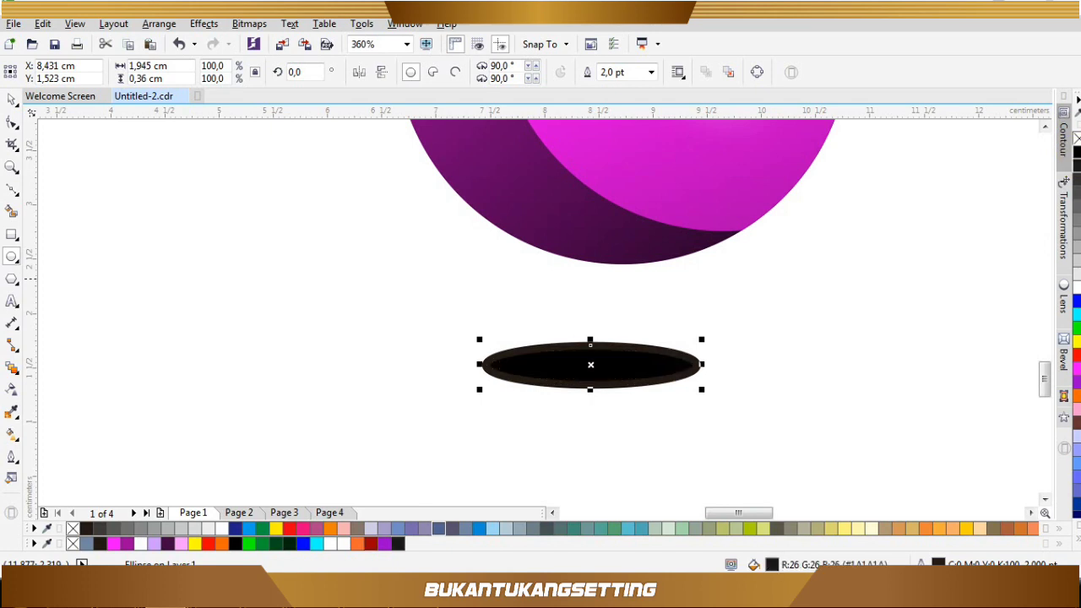
{"action": "right_click", "coordinate": [1078, 139]}
- Convert the black ellipse to a 400 dpi grayscale bitmap with anti-aliasing and a transparent background
{"action": "left_click", "coordinate": [249, 24]}
{"action": "left_click", "coordinate": [278, 42]}
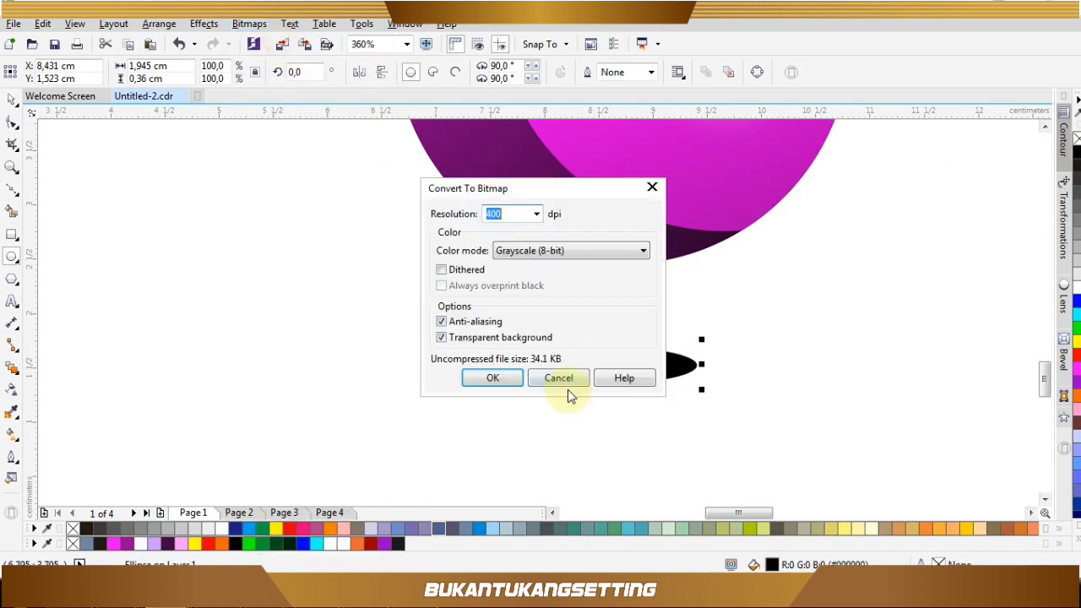
{"action": "left_click", "coordinate": [498, 381]}
- Apply a Gaussian Blur with a 30-pixel radius to the ellipse bitmap to make a soft shadow
{"action": "left_click", "coordinate": [250, 24]}
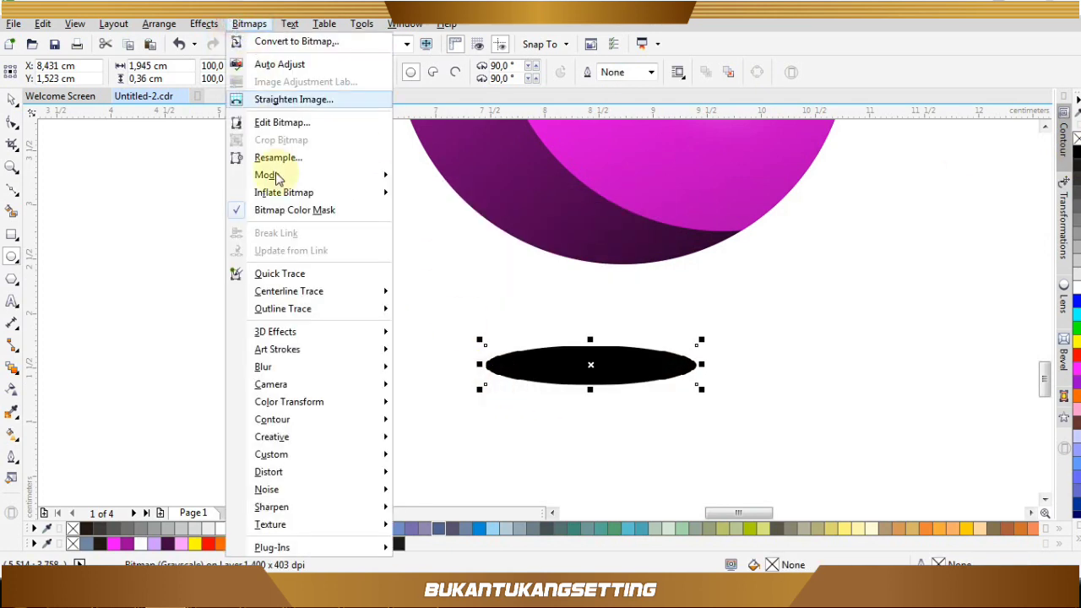
{"action": "mouse_move", "coordinate": [302, 366]}
{"action": "left_click", "coordinate": [429, 388]}
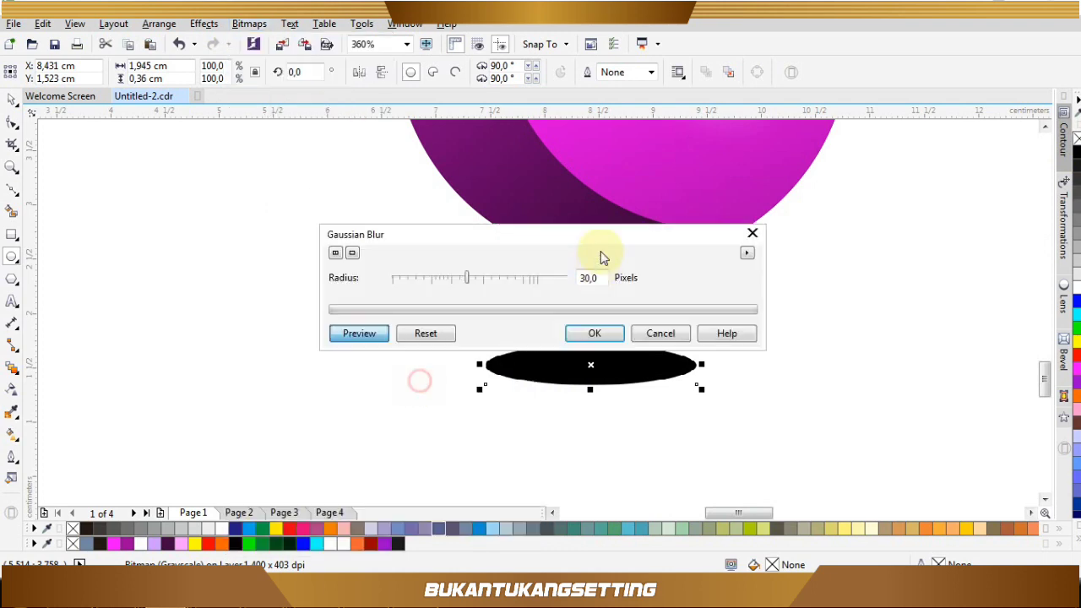
{"action": "left_click_drag", "start_coordinate": [496, 236], "coordinate": [772, 149]}
{"action": "left_click", "coordinate": [865, 247]}
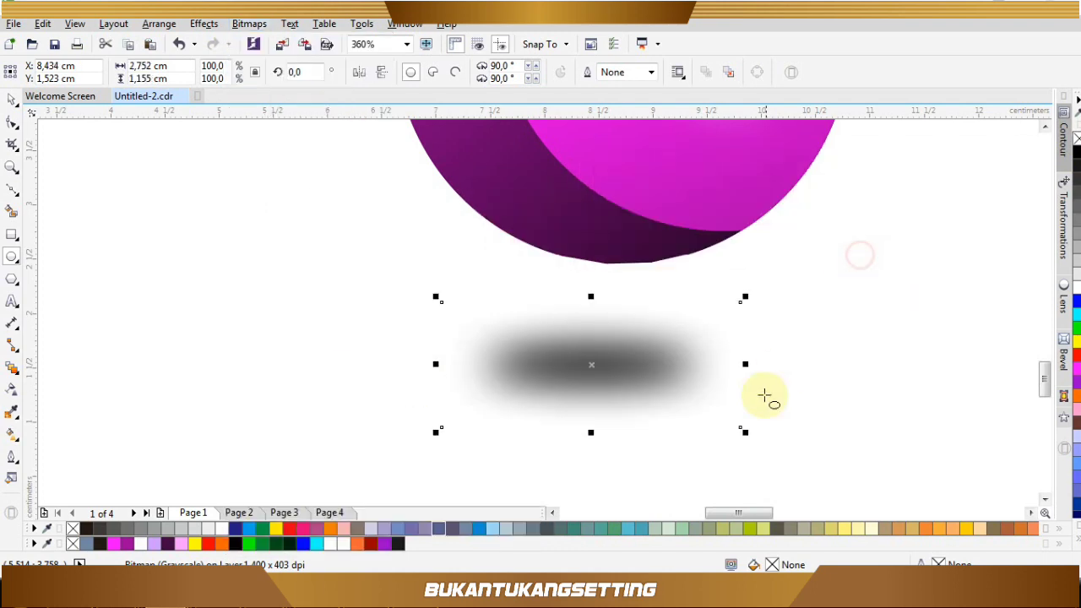
- Duplicate the blurred shadow horizontally to a matching place below the right bauble
{"action": "key", "text": "z"}
{"action": "right_click", "coordinate": [627, 374]}
{"action": "key", "text": "space"}
{"action": "left_click_drag", "start_coordinate": [385, 438], "coordinate": [617, 468]}
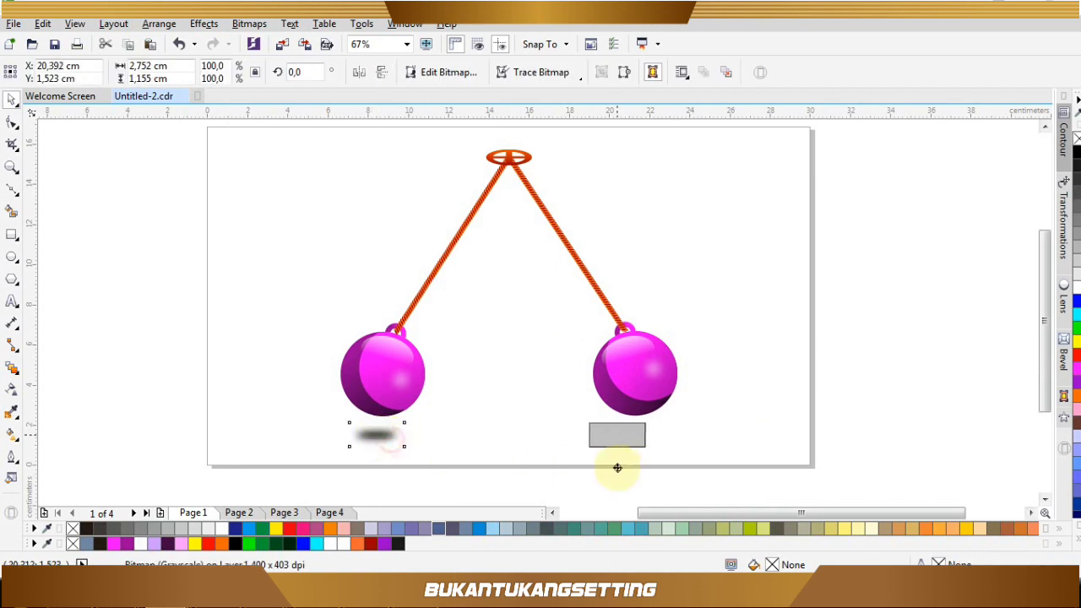
{"action": "right_click", "coordinate": [637, 476]}
- Group the two shadows and center them horizontally on the baubles
{"action": "left_click", "coordinate": [381, 434], "text": "shift"}
{"action": "right_click", "coordinate": [382, 434]}
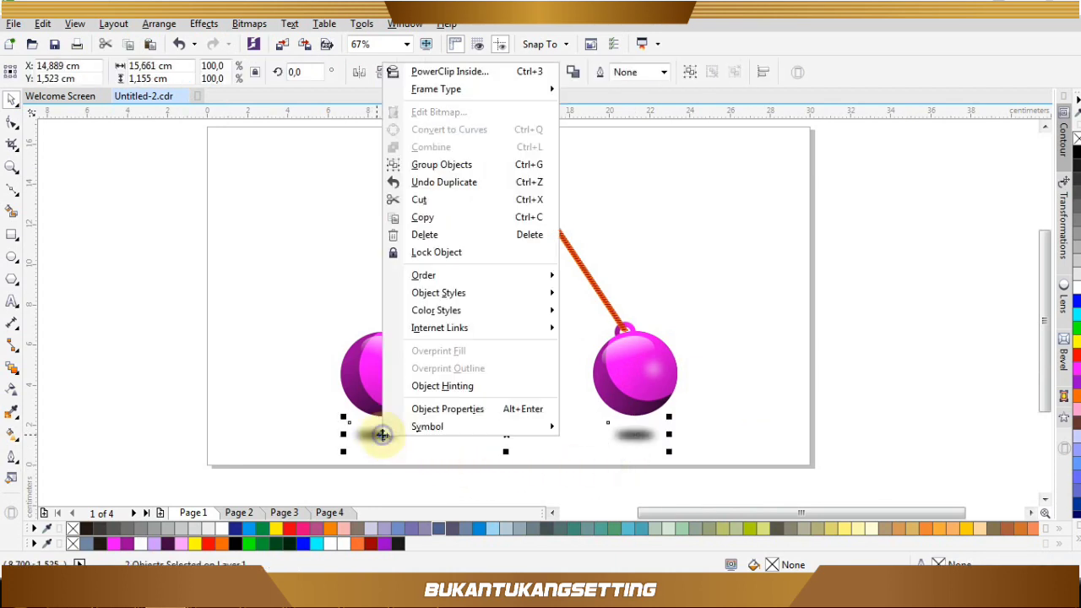
{"action": "left_click", "coordinate": [378, 434]}
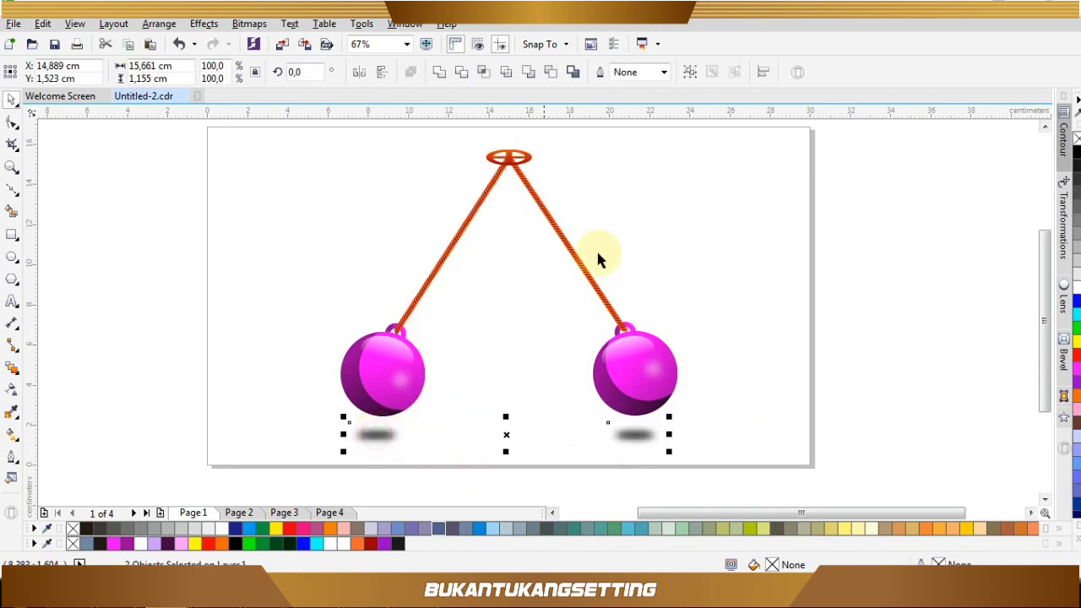
{"action": "left_click", "coordinate": [692, 76]}
{"action": "left_click", "coordinate": [631, 348], "text": "shift"}
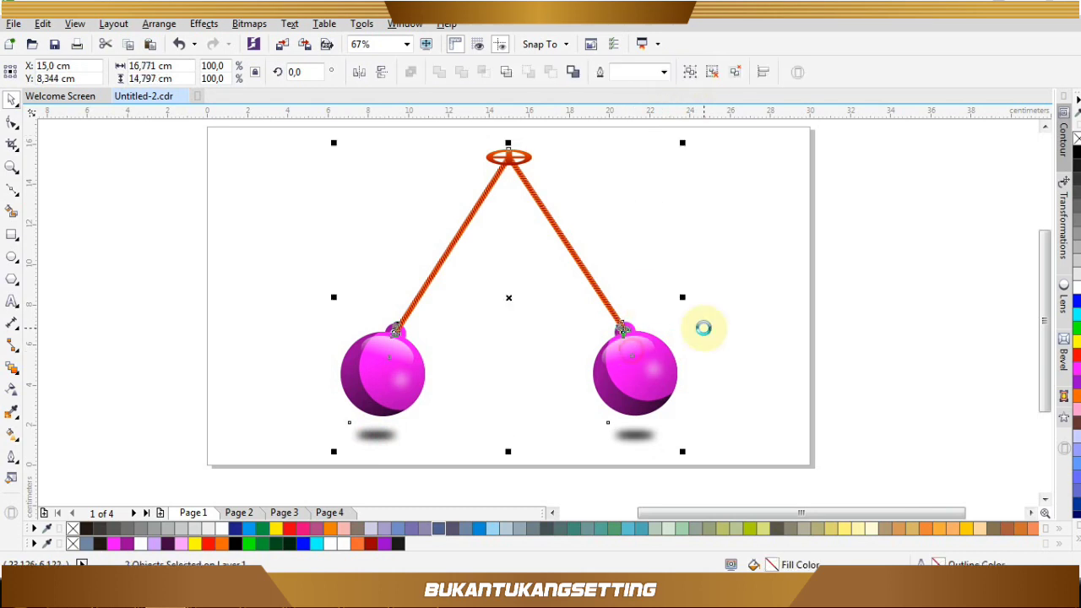
{"action": "key", "text": "c"}
{"action": "left_click", "coordinate": [703, 327]}
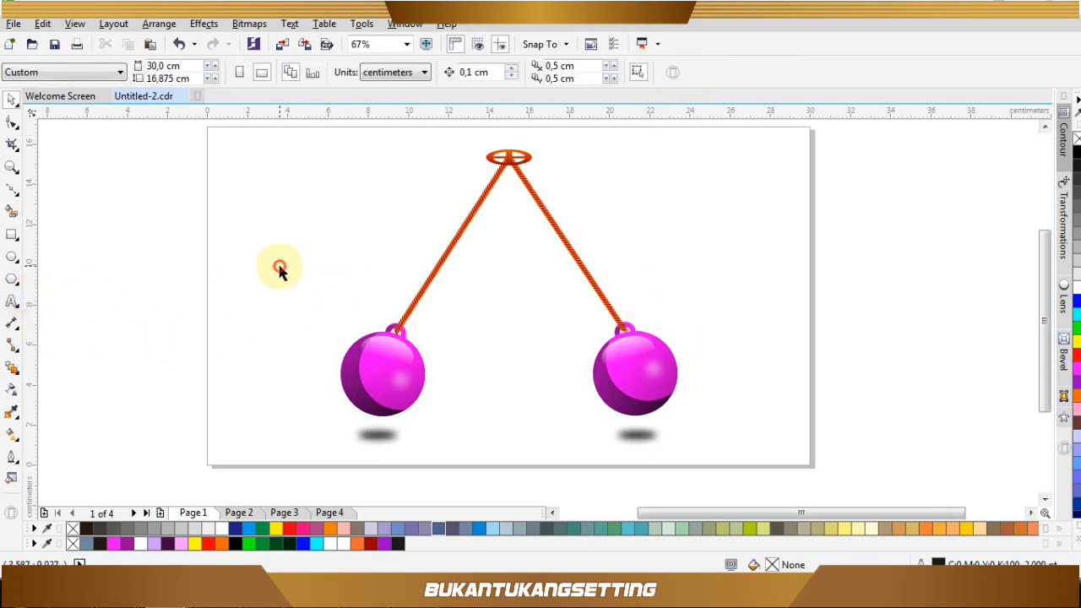
- Add the text LATTO beside the left rope and set its font to Avengeance Mightiest Avenger
{"action": "left_click", "coordinate": [12, 302]}
{"action": "left_click", "coordinate": [348, 268]}
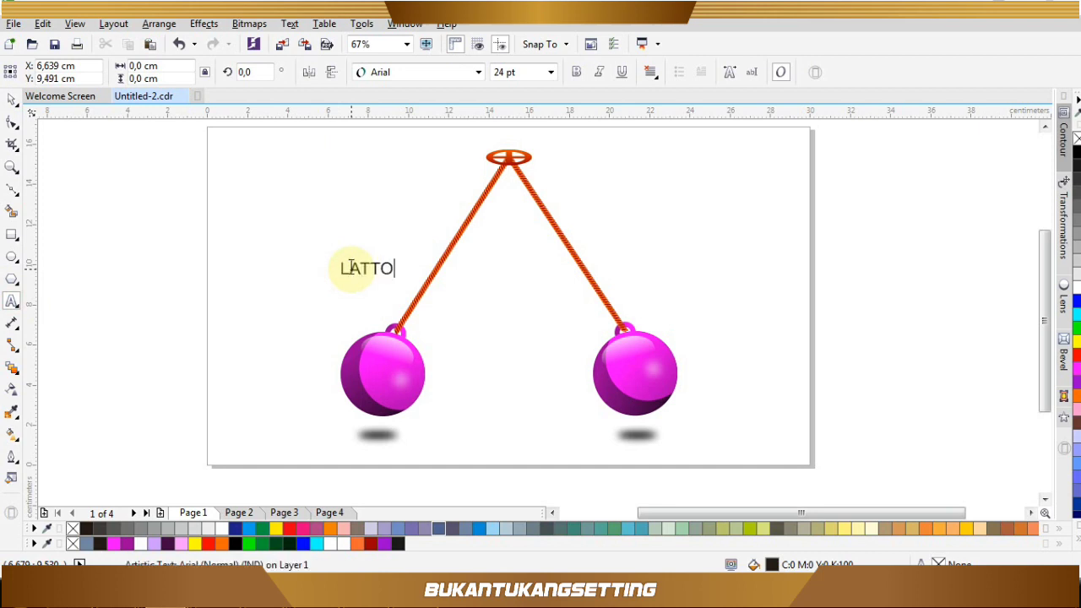
{"action": "key", "text": "Escape"}
{"action": "left_click", "coordinate": [452, 75]}
{"action": "left_click", "coordinate": [389, 113]}
- Enlarge the LATTO text to about 78 pt and center it horizontally on the baubles
{"action": "left_click_drag", "start_coordinate": [400, 280], "coordinate": [523, 347]}
{"action": "left_click", "coordinate": [621, 359], "text": "shift"}
{"action": "key", "text": "c"}
{"action": "left_click", "coordinate": [698, 205]}
- Copy the word LATTO within its text object and paste it as a second line underneath
{"action": "left_click", "coordinate": [500, 273]}
{"action": "key", "text": "F2"}
{"action": "left_click_drag", "start_coordinate": [304, 186], "coordinate": [817, 473]}
{"action": "left_click", "coordinate": [513, 437]}
{"action": "left_click", "coordinate": [518, 233]}
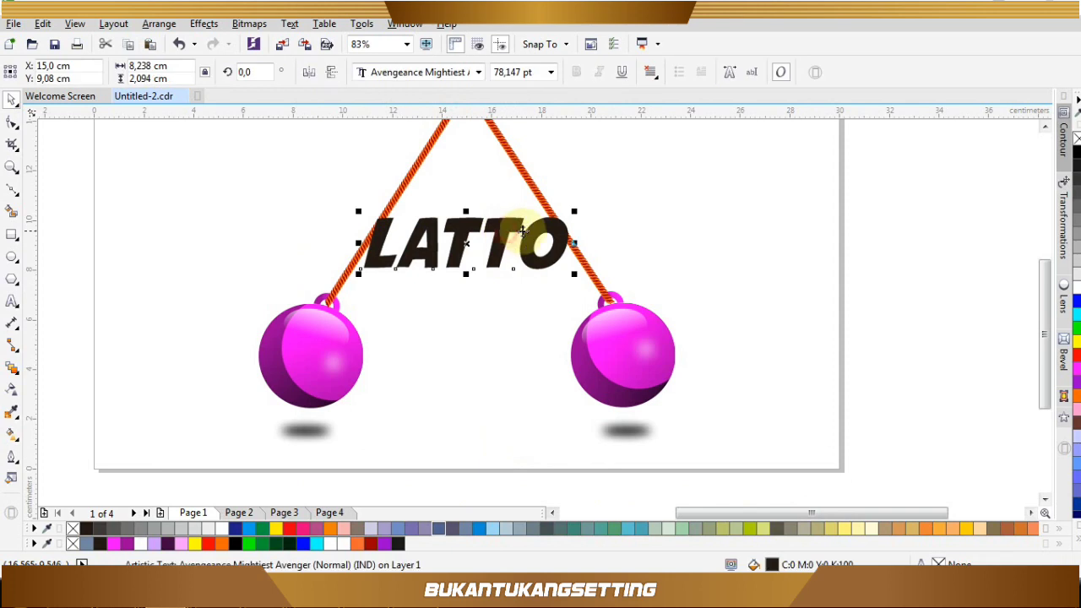
{"action": "key", "text": "F8"}
{"action": "left_click_drag", "start_coordinate": [365, 235], "coordinate": [571, 246]}
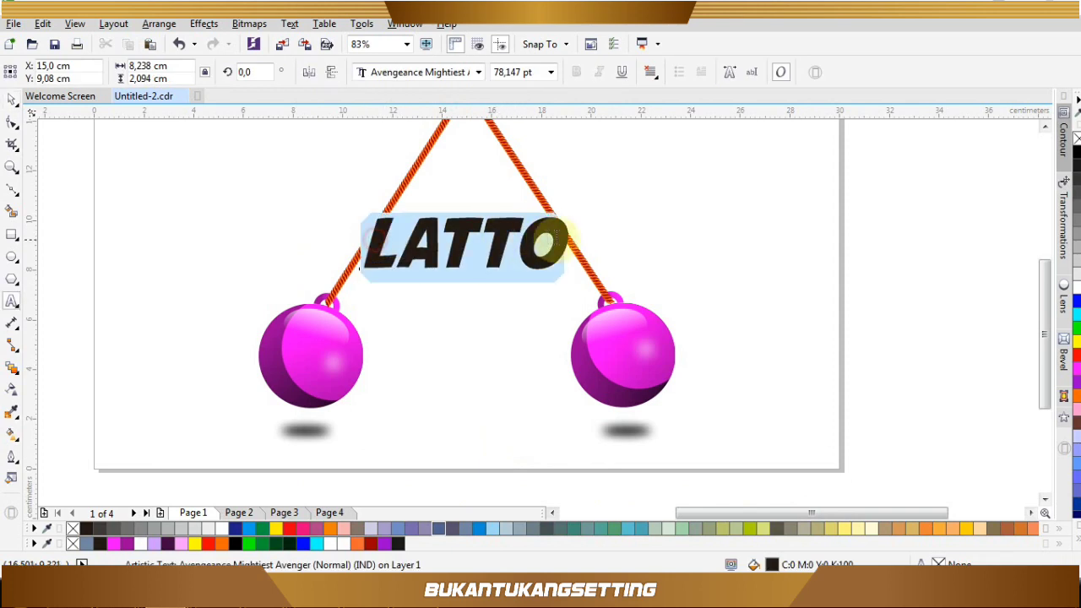
{"action": "right_click", "coordinate": [539, 245]}
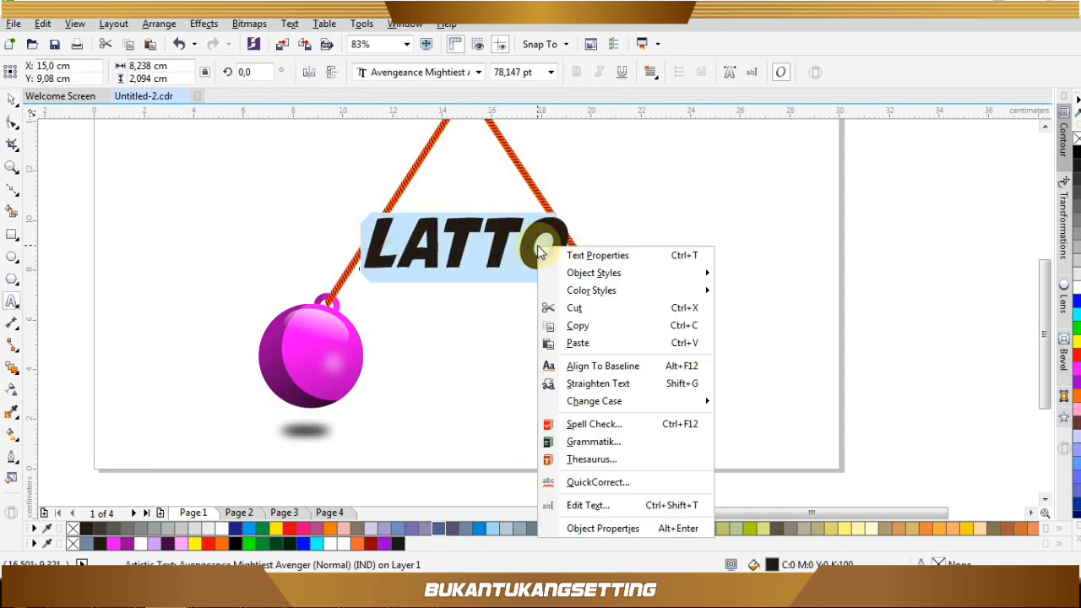
{"action": "left_click", "coordinate": [575, 326]}
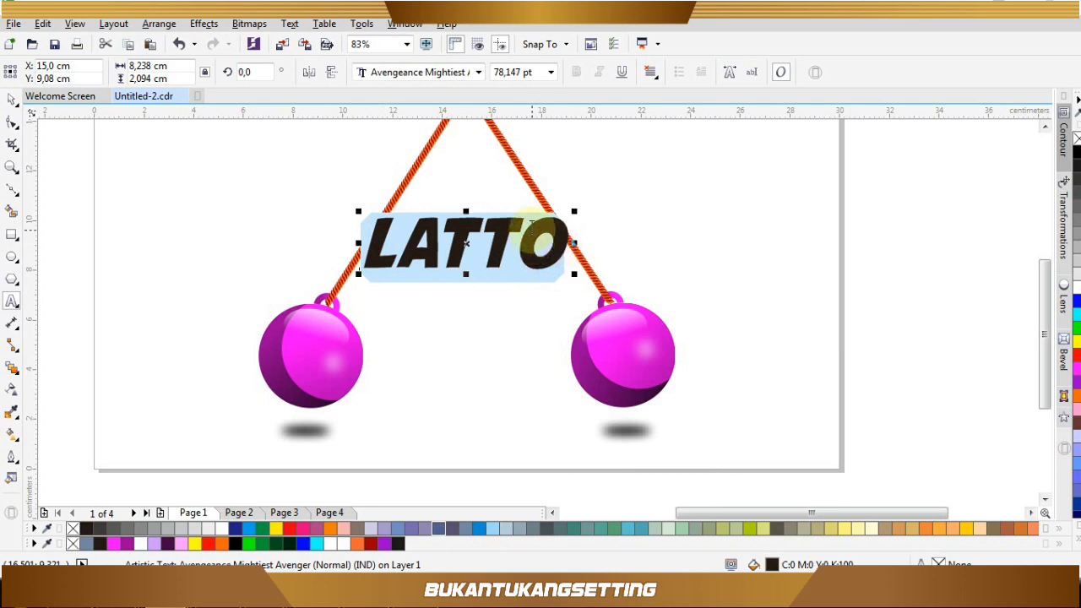
{"action": "left_click", "coordinate": [547, 239]}
{"action": "key", "text": "Escape"}
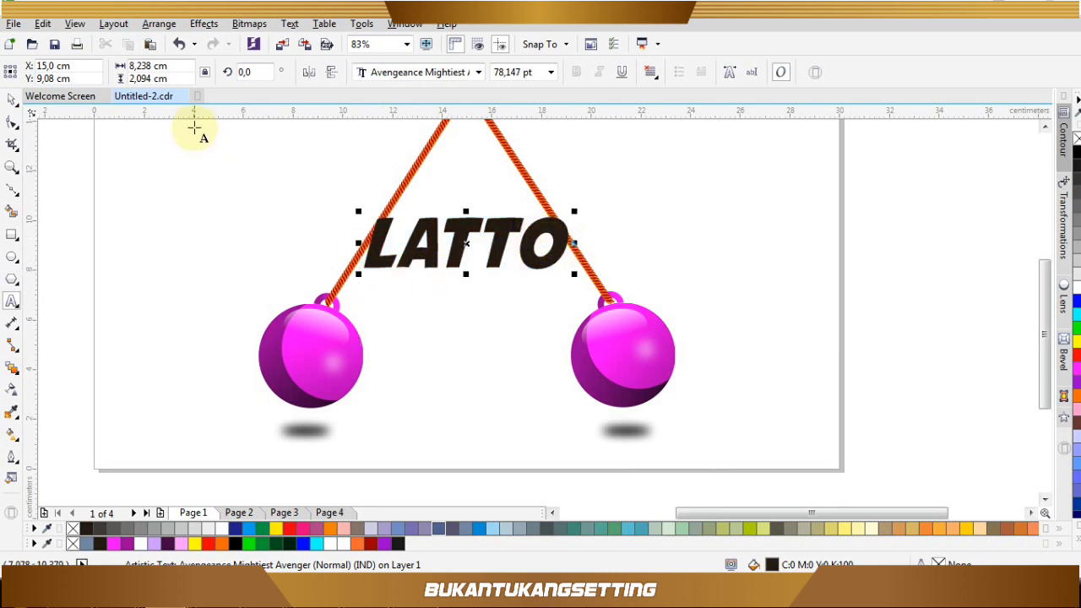
{"action": "left_click", "coordinate": [150, 44]}
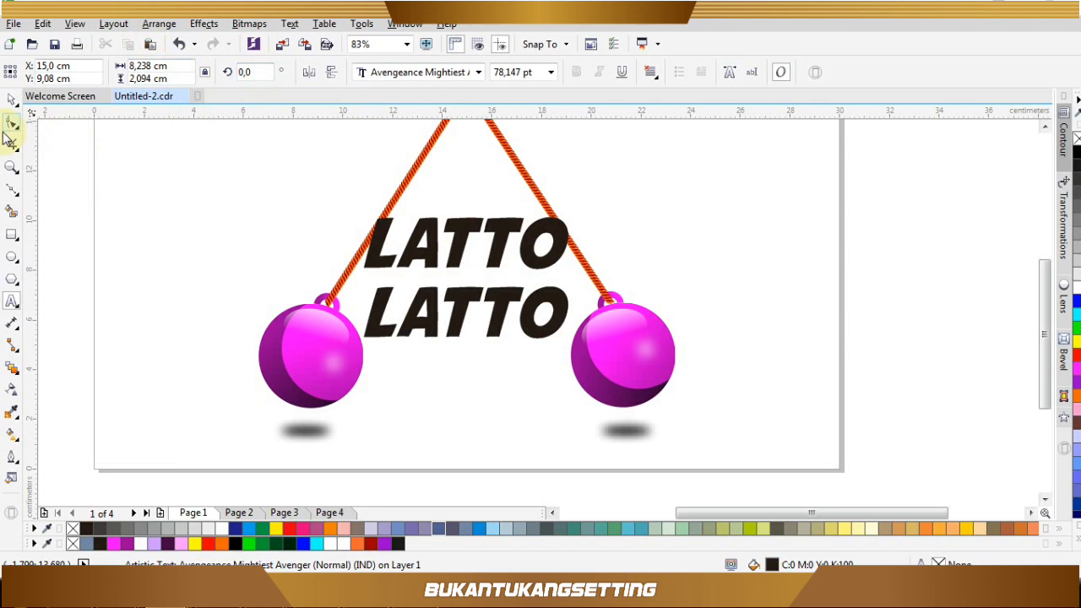
- Tighten the spacing between the two LATTO lines and enlarge the text to about 84 pt
{"action": "key", "text": "F10"}
{"action": "left_click_drag", "start_coordinate": [358, 342], "coordinate": [356, 328]}
{"action": "key", "text": "space"}
{"action": "left_click", "coordinate": [580, 213]}
{"action": "left_click", "coordinate": [509, 226]}
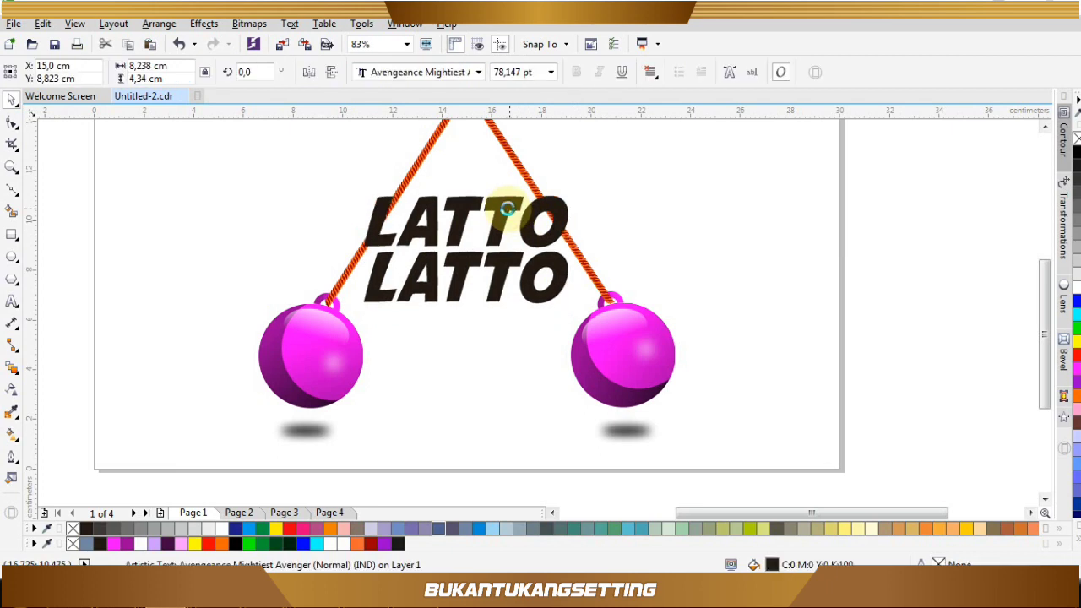
{"action": "mouse_move", "coordinate": [572, 186]}
{"action": "left_mouse_down"}
{"action": "mouse_move", "coordinate": [586, 169]}
{"action": "mouse_move", "coordinate": [572, 171]}
{"action": "left_mouse_up"}
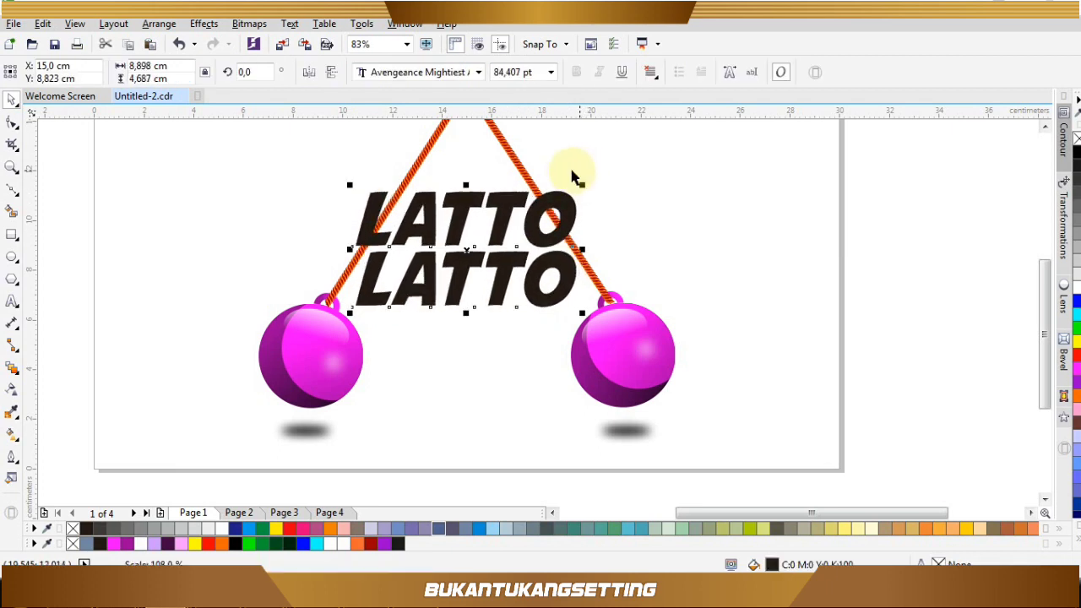
- Apply an envelope to the two-line text and delete the midpoint nodes on all four sides
{"action": "key", "text": "F2"}
{"action": "left_click_drag", "start_coordinate": [210, 138], "coordinate": [714, 390]}
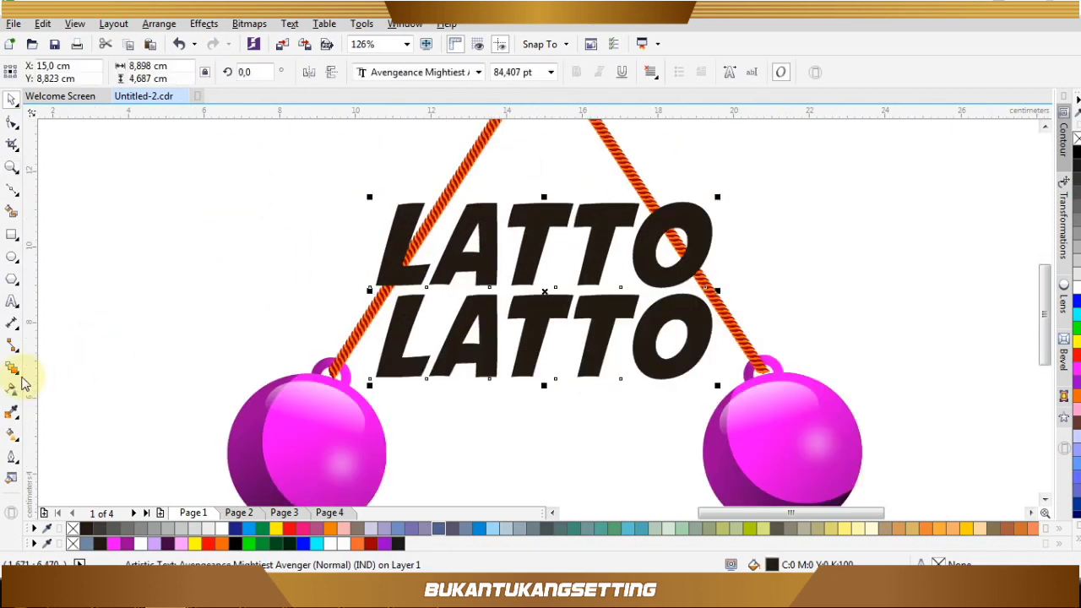
{"action": "left_click", "coordinate": [22, 379]}
{"action": "left_click", "coordinate": [18, 383]}
{"action": "left_click", "coordinate": [12, 368]}
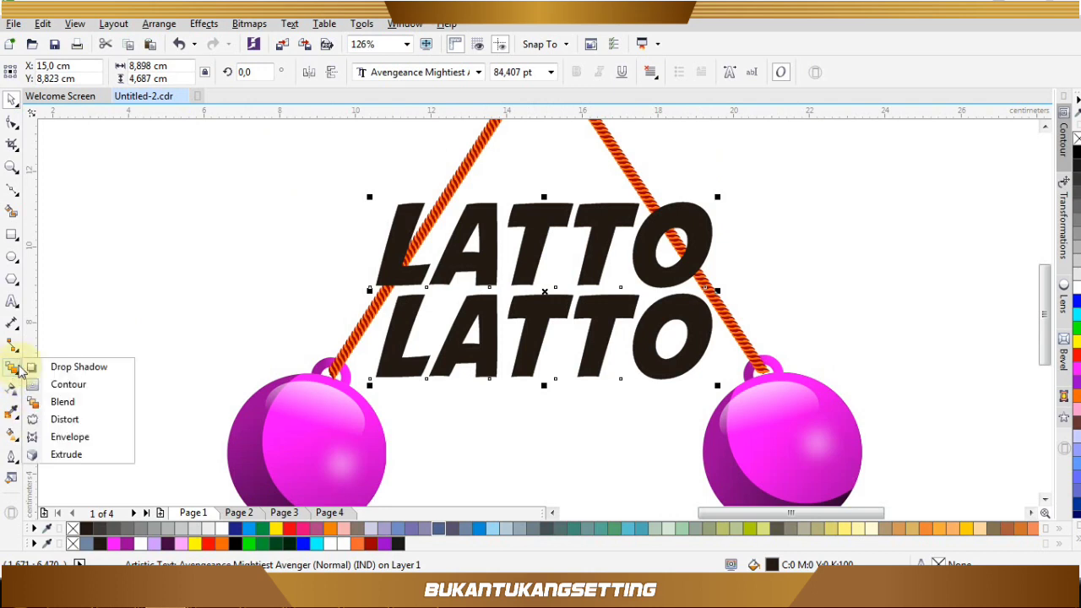
{"action": "left_click", "coordinate": [69, 437]}
{"action": "left_click_drag", "start_coordinate": [280, 150], "coordinate": [729, 425]}
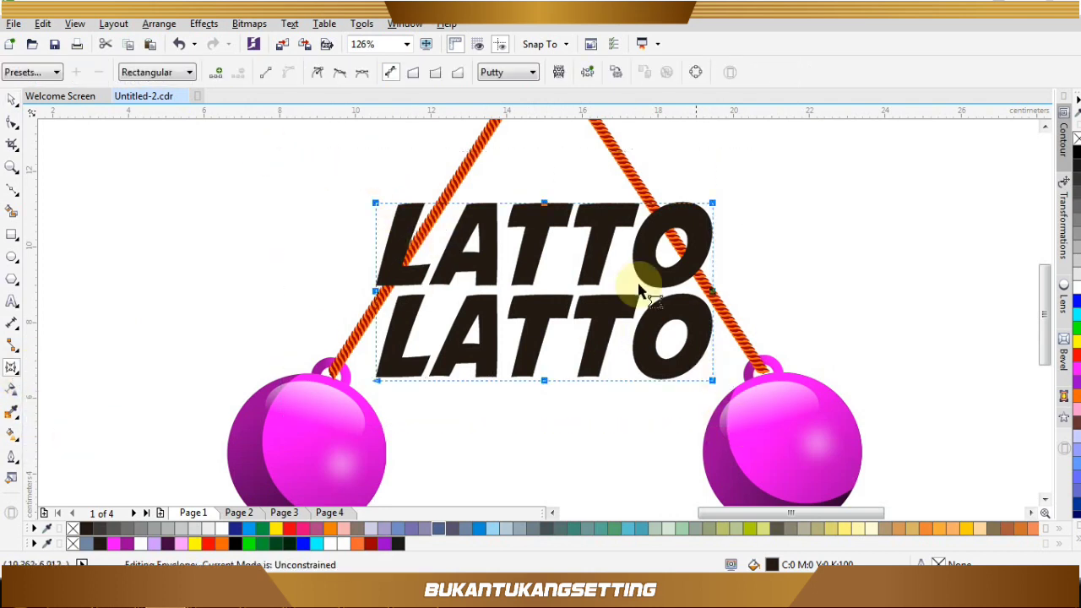
{"action": "left_click_drag", "start_coordinate": [330, 256], "coordinate": [737, 314]}
{"action": "left_click_drag", "start_coordinate": [529, 175], "coordinate": [578, 239]}
{"action": "key", "text": "Delete"}
{"action": "left_click_drag", "start_coordinate": [329, 239], "coordinate": [734, 322]}
{"action": "key", "text": "Delete"}
{"action": "left_click_drag", "start_coordinate": [476, 175], "coordinate": [599, 425]}
{"action": "key", "text": "Delete"}
- Pull the envelope's two upper corners inward so the text tapers along the ropes
{"action": "left_click_drag", "start_coordinate": [323, 139], "coordinate": [835, 456]}
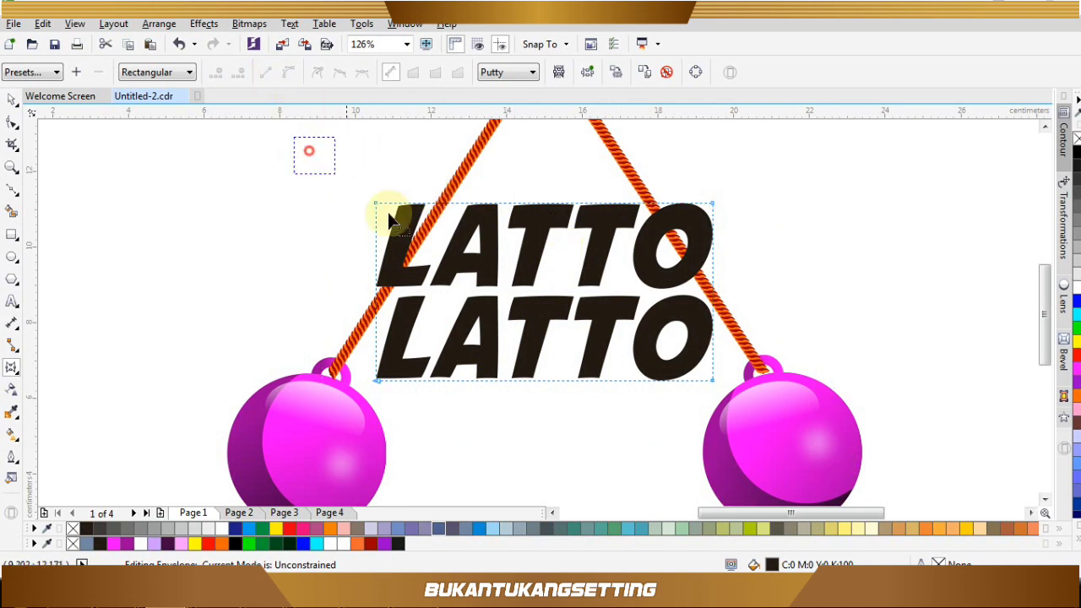
{"action": "left_click_drag", "start_coordinate": [377, 205], "coordinate": [467, 206]}
{"action": "left_click_drag", "start_coordinate": [712, 204], "coordinate": [616, 204]}
- Move the tapered text up between the ropes and enlarge it to about 8.6 by 4.8 cm
{"action": "key", "text": "space"}
{"action": "left_click_drag", "start_coordinate": [576, 266], "coordinate": [577, 242]}
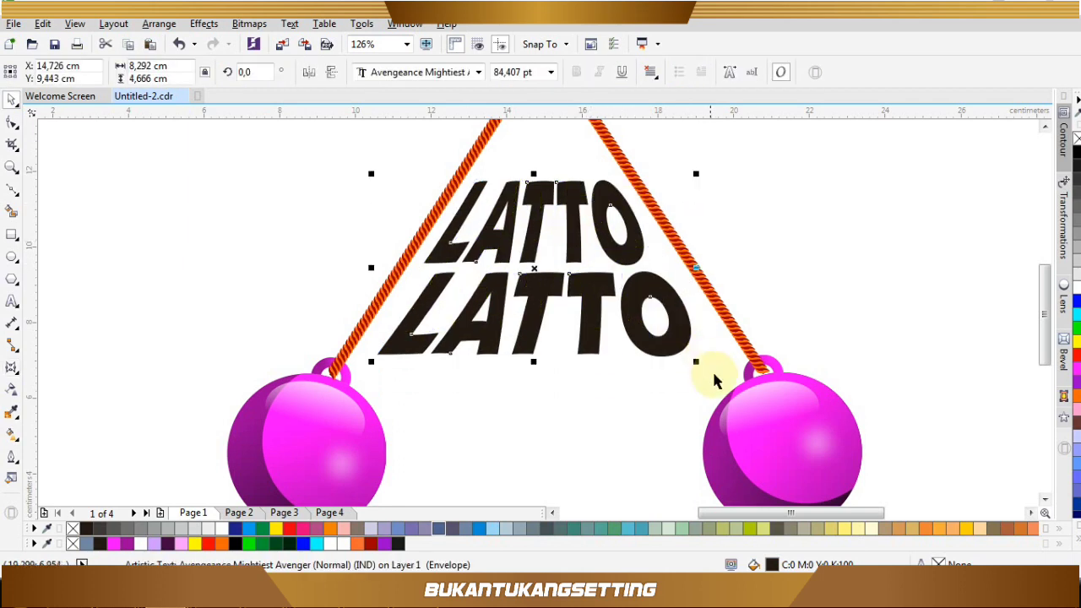
{"action": "left_click_drag", "start_coordinate": [697, 364], "coordinate": [708, 371]}
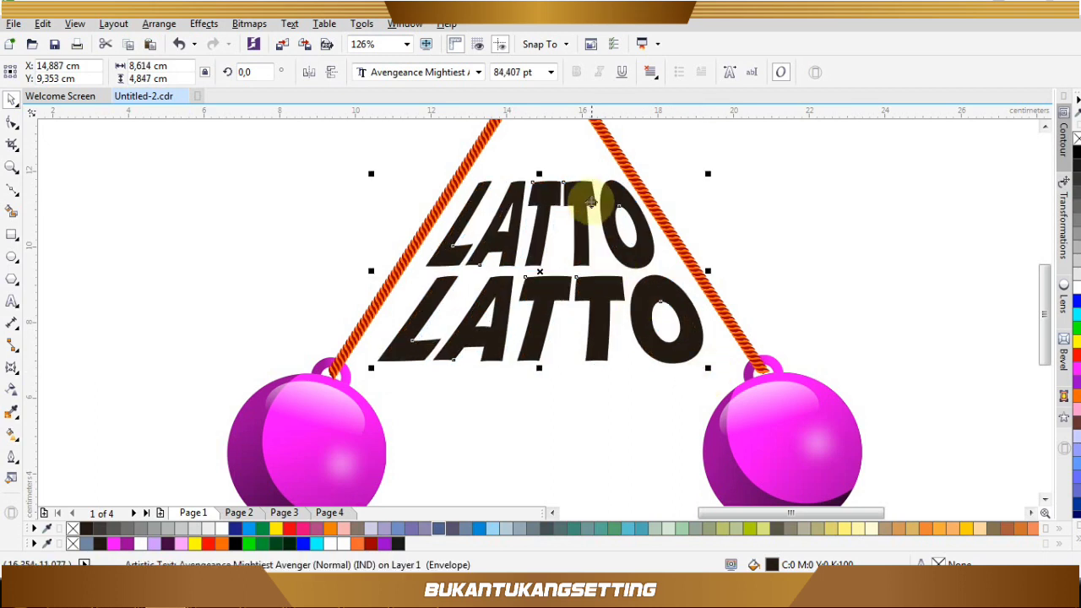
{"action": "left_click_drag", "start_coordinate": [584, 199], "coordinate": [581, 199]}
- Fill the tapered LATTO text with orange (R:255 G:102 B:0)
{"action": "key", "text": "z"}
{"action": "right_click", "coordinate": [582, 200]}
{"action": "left_click_drag", "start_coordinate": [270, 122], "coordinate": [636, 368]}
{"action": "key", "text": "space"}
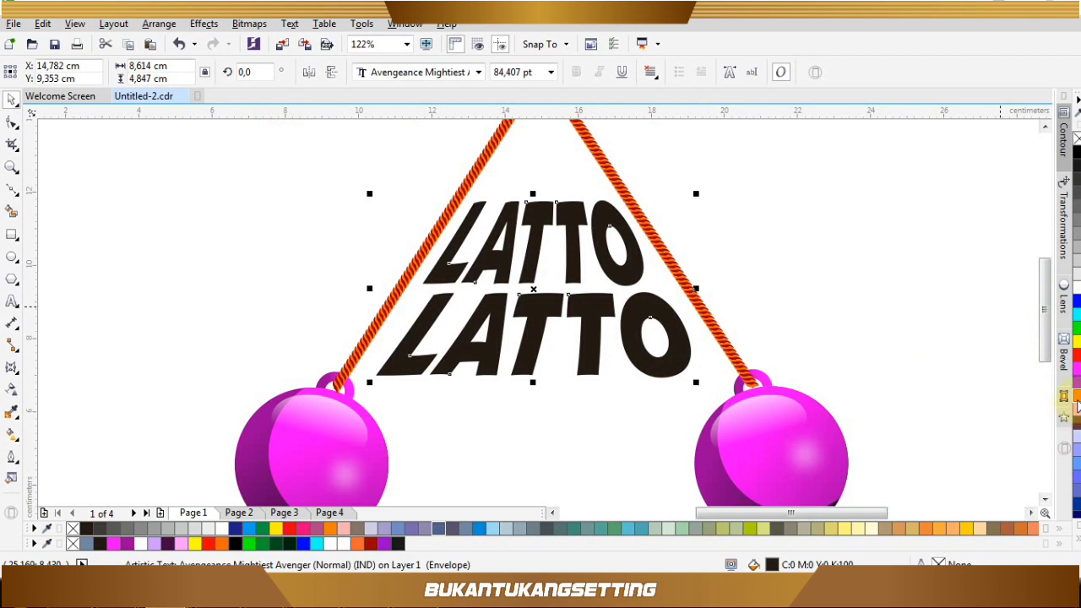
{"action": "left_click", "coordinate": [1077, 398]}
- Apply a diagonal linear fountain fill to the text, from orange at the upper left to dark red at the lower right
{"action": "key", "text": "z"}
{"action": "right_click", "coordinate": [554, 218]}
{"action": "left_click_drag", "start_coordinate": [310, 145], "coordinate": [732, 464]}
{"action": "key", "text": "space"}
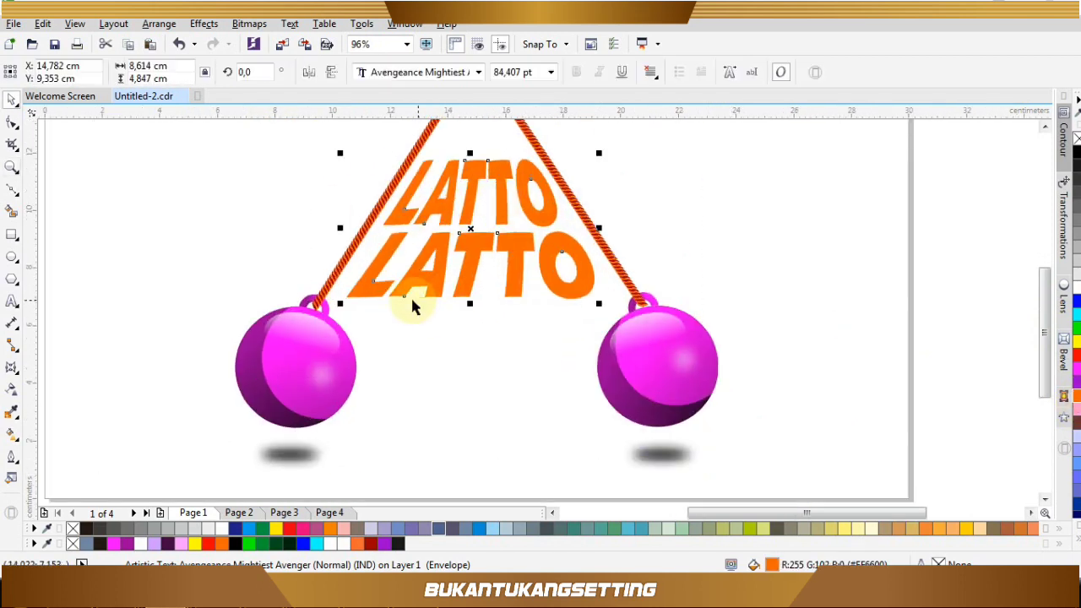
{"action": "left_click", "coordinate": [12, 434]}
{"action": "left_click_drag", "start_coordinate": [461, 153], "coordinate": [576, 301]}
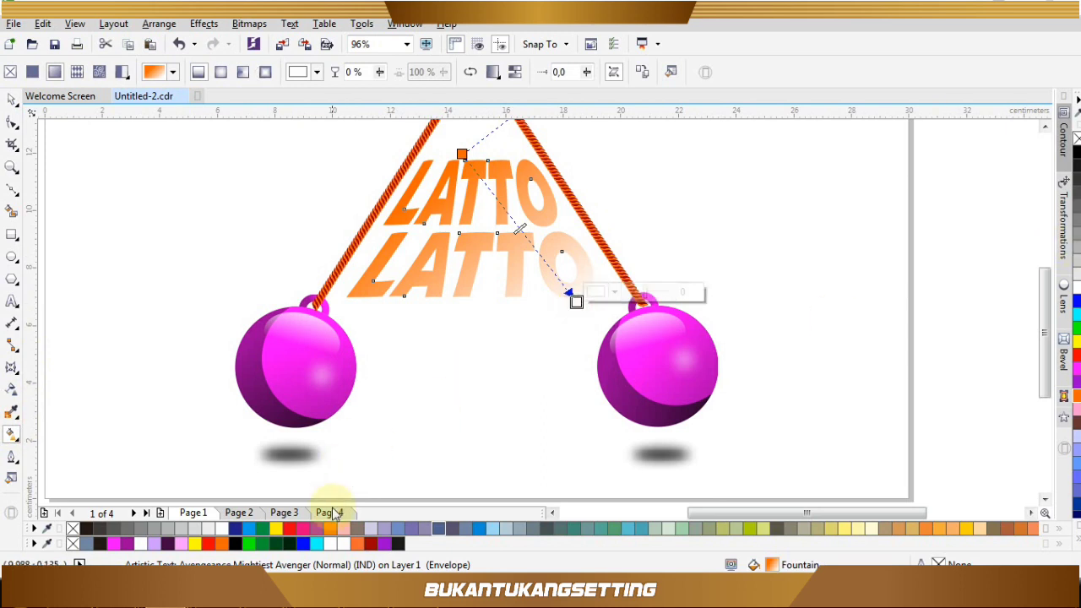
{"action": "key", "text": "space"}
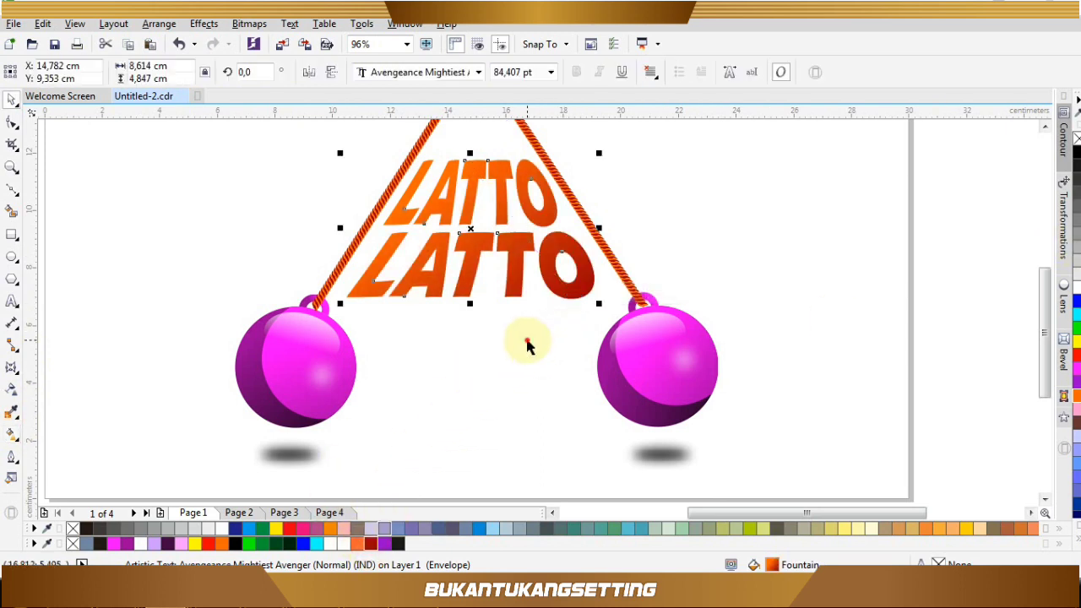
- Convert the tapered LATTO LATTO text between the ropes to curves
{"action": "left_click", "coordinate": [528, 340]}
{"action": "key", "text": "z"}
{"action": "right_click", "coordinate": [512, 295]}
{"action": "scroll", "coordinate": [483, 218], "scroll_direction": "down", "scroll_amount": 1}
{"action": "key", "text": "space"}
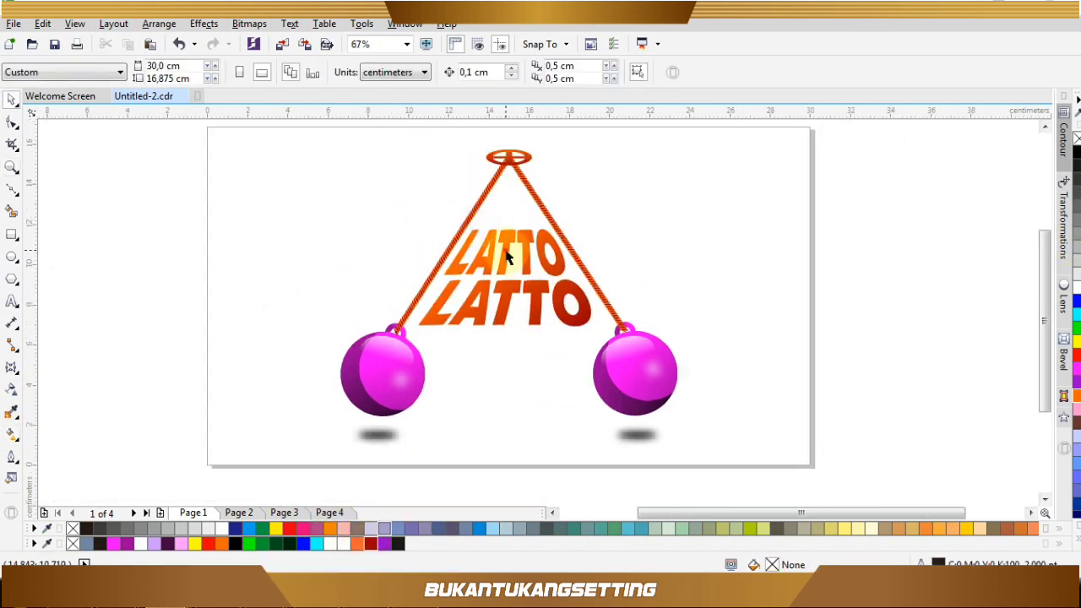
{"action": "left_click", "coordinate": [448, 241]}
{"action": "left_click", "coordinate": [159, 24]}
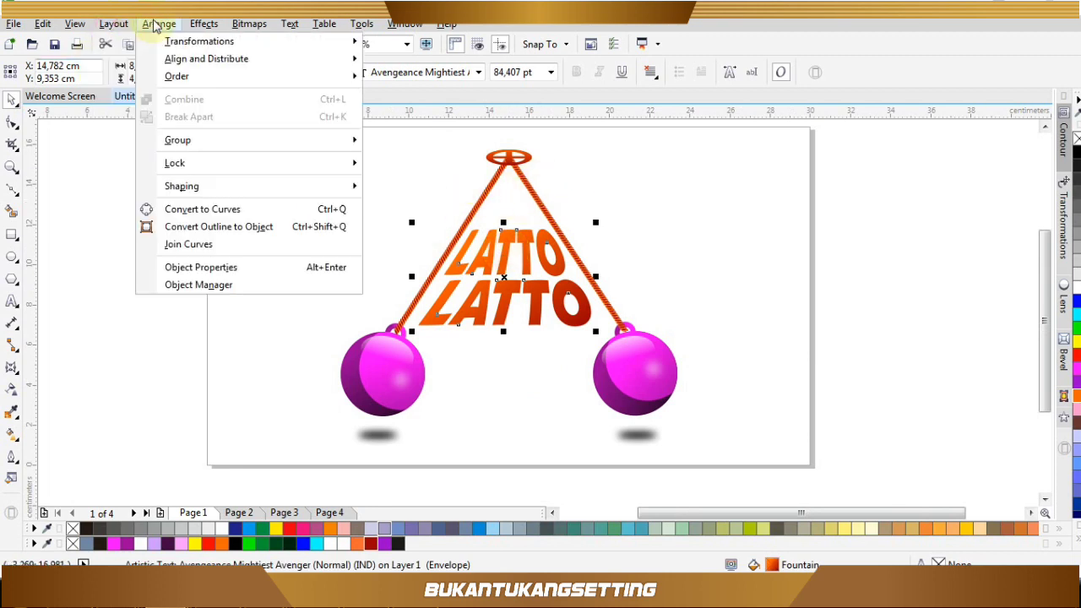
{"action": "left_click", "coordinate": [156, 207]}
- Draw a circle about 11.9 cm wide overlapping the lower-right part of the lettering, filled white with no outline
{"action": "key", "text": "z"}
{"action": "scroll", "coordinate": [459, 388], "scroll_direction": "up", "scroll_amount": 2}
{"action": "key", "text": "space"}
{"action": "mouse_move", "coordinate": [438, 212]}
{"action": "left_mouse_down"}
{"action": "mouse_move", "coordinate": [640, 390]}
{"action": "mouse_move", "coordinate": [730, 361]}
{"action": "left_mouse_up"}
{"action": "key", "text": "space"}
{"action": "left_click_drag", "start_coordinate": [706, 262], "coordinate": [693, 270]}
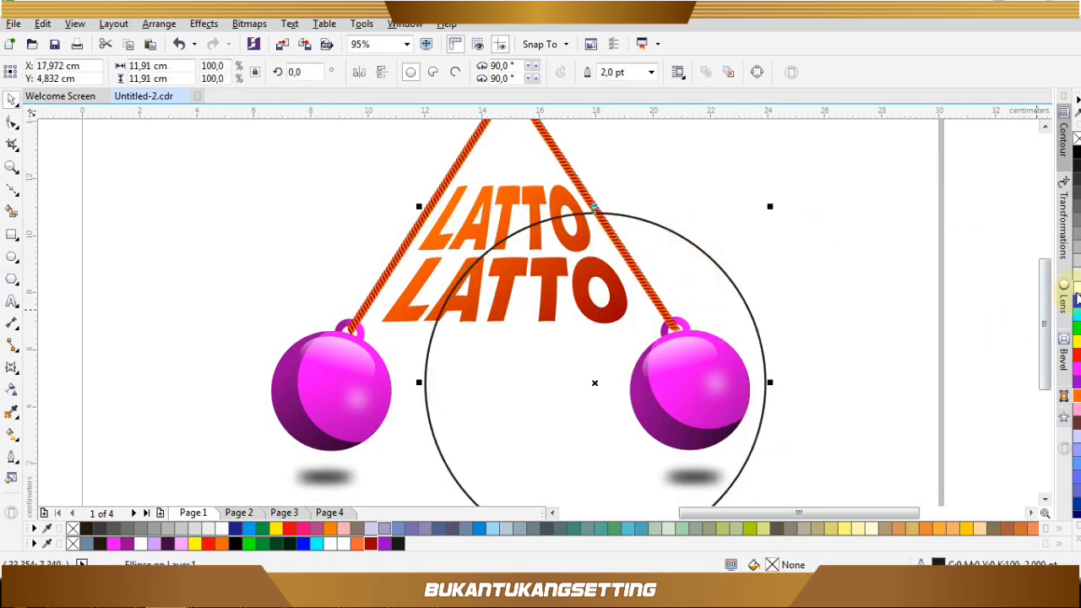
{"action": "left_click", "coordinate": [1076, 297]}
{"action": "right_click", "coordinate": [1077, 139]}
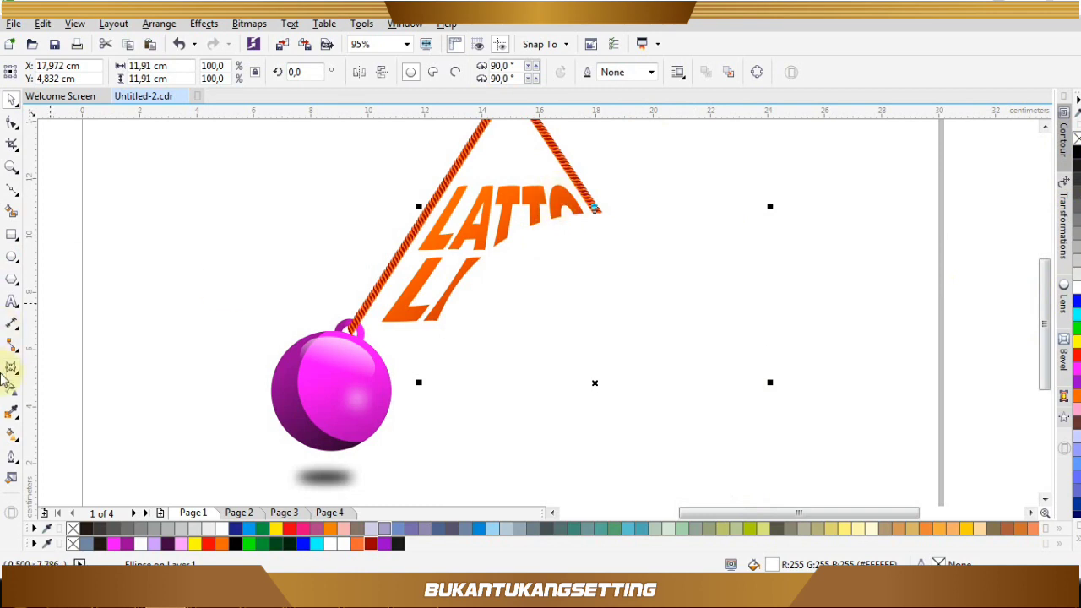
- Apply a diagonal linear transparency to the white circle, fading out toward the lower right, and shift the circle slightly down
{"action": "left_click", "coordinate": [12, 388]}
{"action": "left_click_drag", "start_coordinate": [479, 223], "coordinate": [538, 297]}
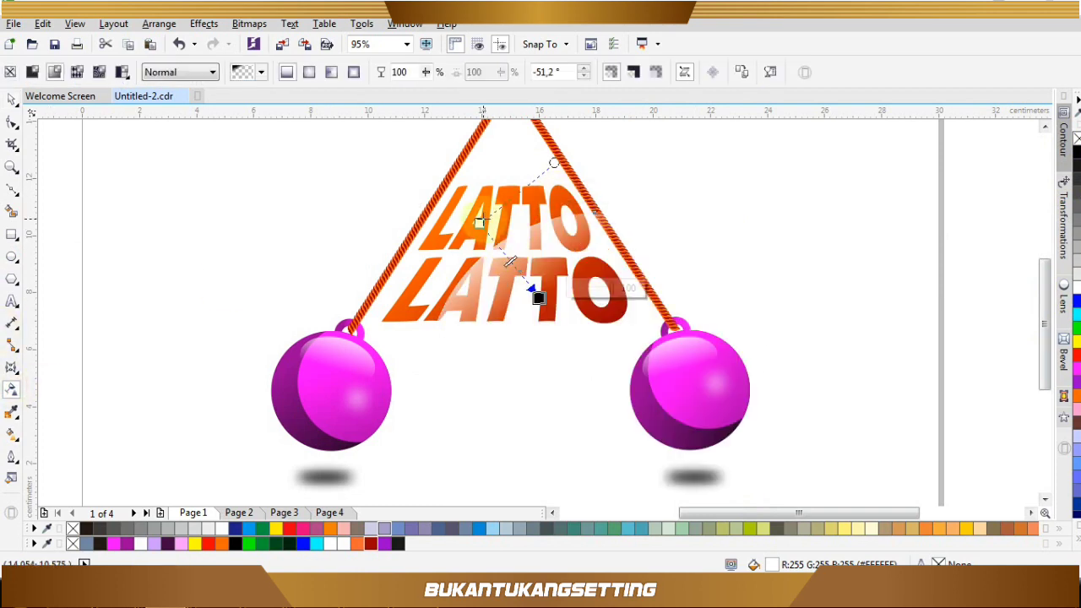
{"action": "left_click_drag", "start_coordinate": [479, 221], "coordinate": [458, 199]}
{"action": "key", "text": "space"}
{"action": "mouse_move", "coordinate": [555, 260]}
{"action": "left_mouse_down"}
{"action": "mouse_move", "coordinate": [540, 260]}
{"action": "mouse_move", "coordinate": [558, 241]}
{"action": "mouse_move", "coordinate": [555, 250]}
{"action": "left_mouse_up"}
- PowerClip the transparent white circle inside the LATTO LATTO lettering
{"action": "left_click", "coordinate": [263, 28]}
{"action": "mouse_move", "coordinate": [207, 29]}
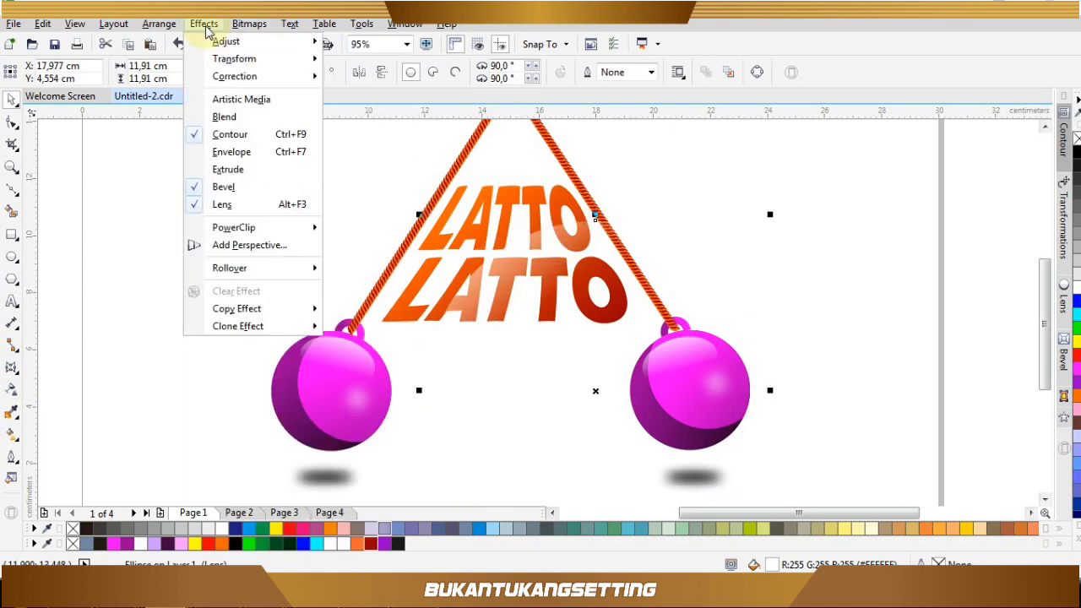
{"action": "mouse_move", "coordinate": [291, 230]}
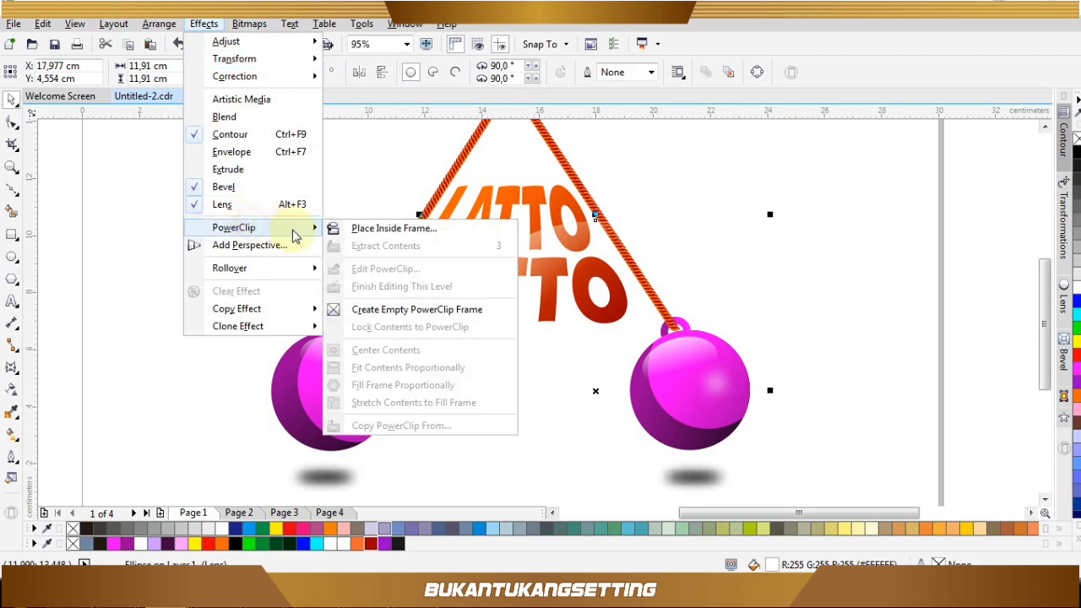
{"action": "left_click", "coordinate": [361, 223]}
{"action": "left_click", "coordinate": [502, 192]}
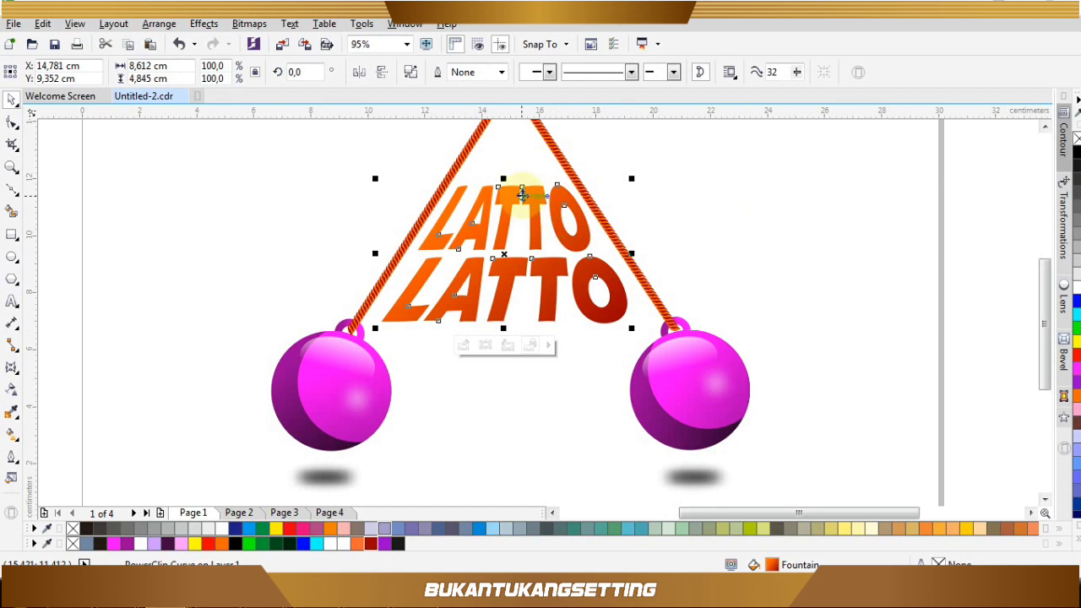
- Edit the lettering's PowerClip contents, moving the circle down and to the right over the letters, and finish editing
{"action": "right_click", "coordinate": [522, 194]}
{"action": "left_click", "coordinate": [571, 161]}
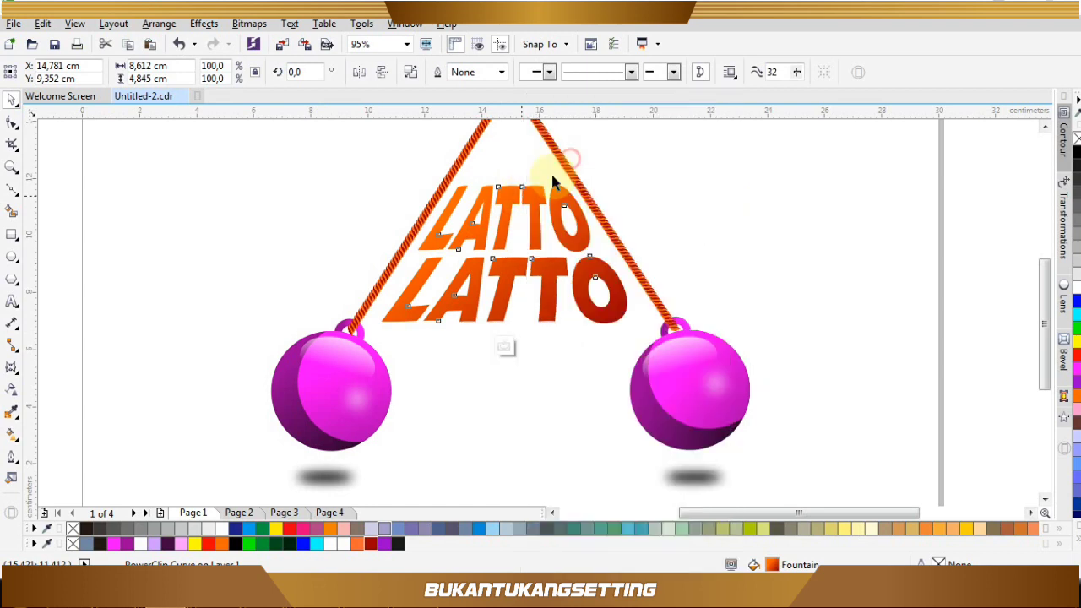
{"action": "left_click", "coordinate": [409, 199]}
{"action": "left_click_drag", "start_coordinate": [451, 181], "coordinate": [562, 303]}
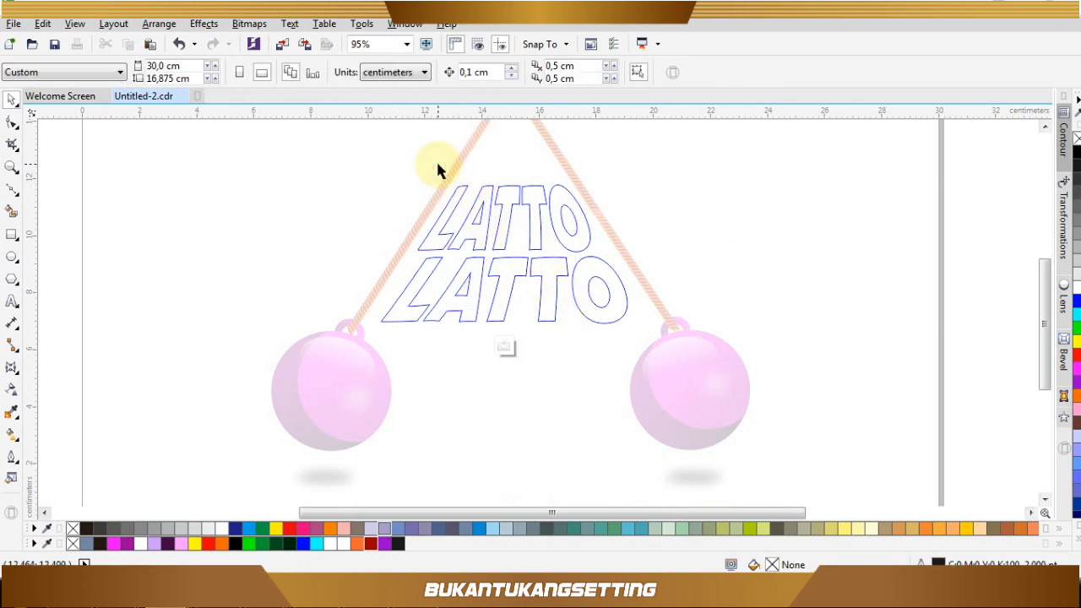
{"action": "left_click", "coordinate": [438, 165], "text": "ctrl"}
{"action": "left_click", "coordinate": [439, 165]}
{"action": "scroll", "coordinate": [439, 166], "scroll_direction": "down", "scroll_amount": 1}
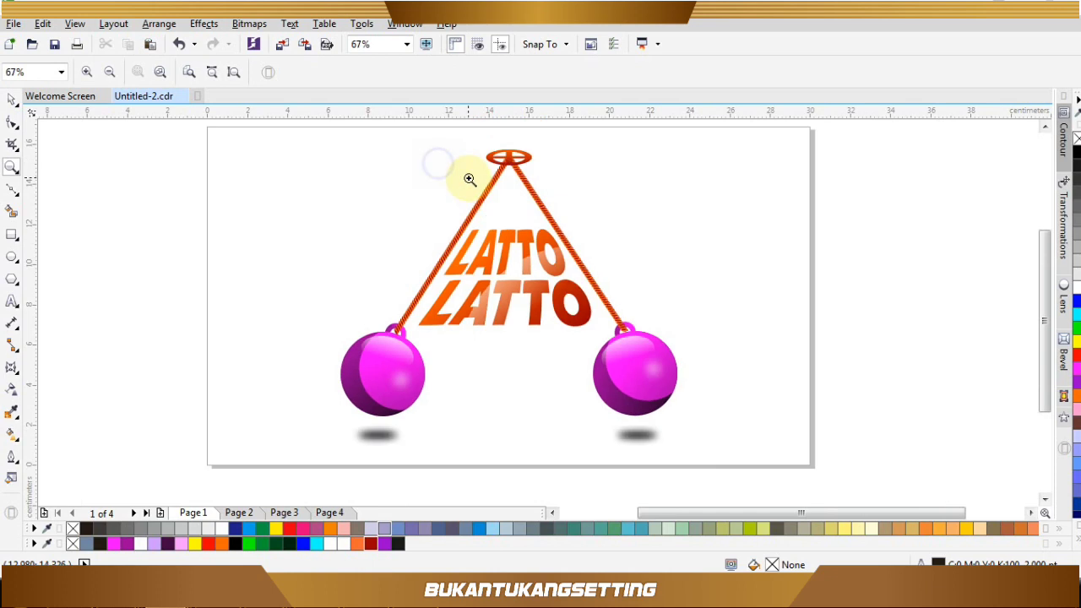
{"action": "scroll", "coordinate": [811, 332], "scroll_direction": "up", "scroll_amount": 1}
{"action": "left_click", "coordinate": [943, 331]}
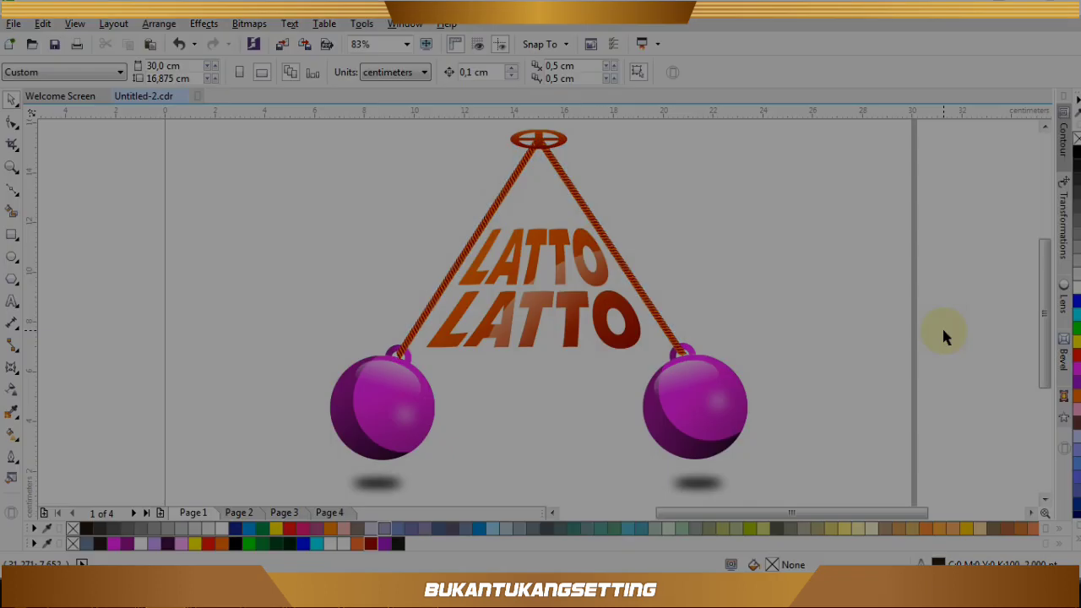